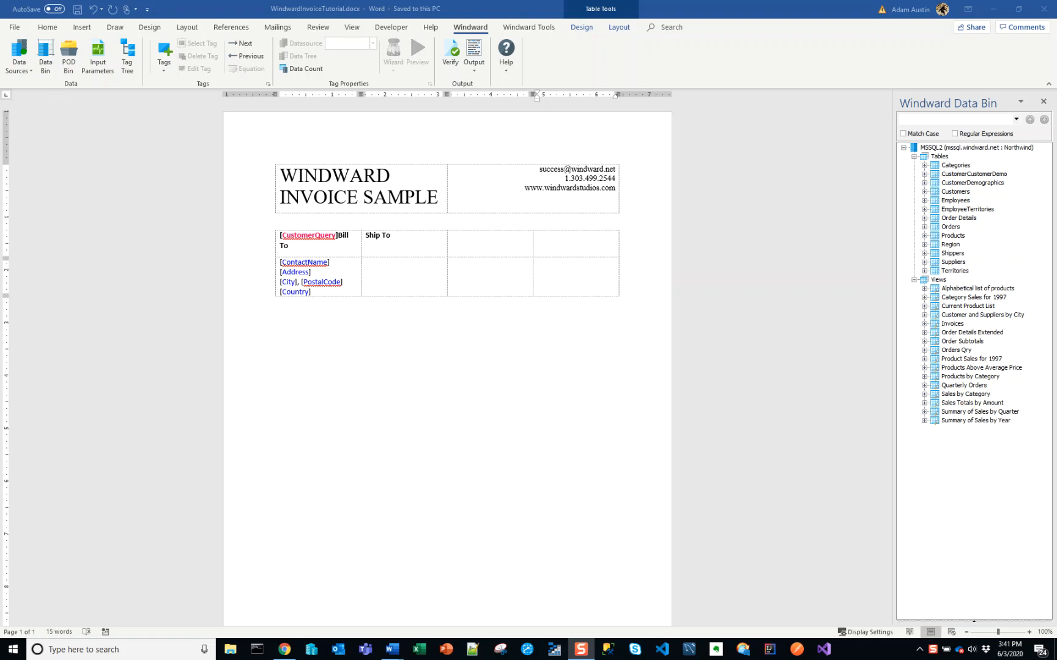
# Compare the invoice template with the finished sample output, examining the Ship To address and the Invoice Date, P.O.# and Due Date block
pyautogui.hotkey('alt', 'Tab')
pyautogui.hotkey('alt', 'Tab')
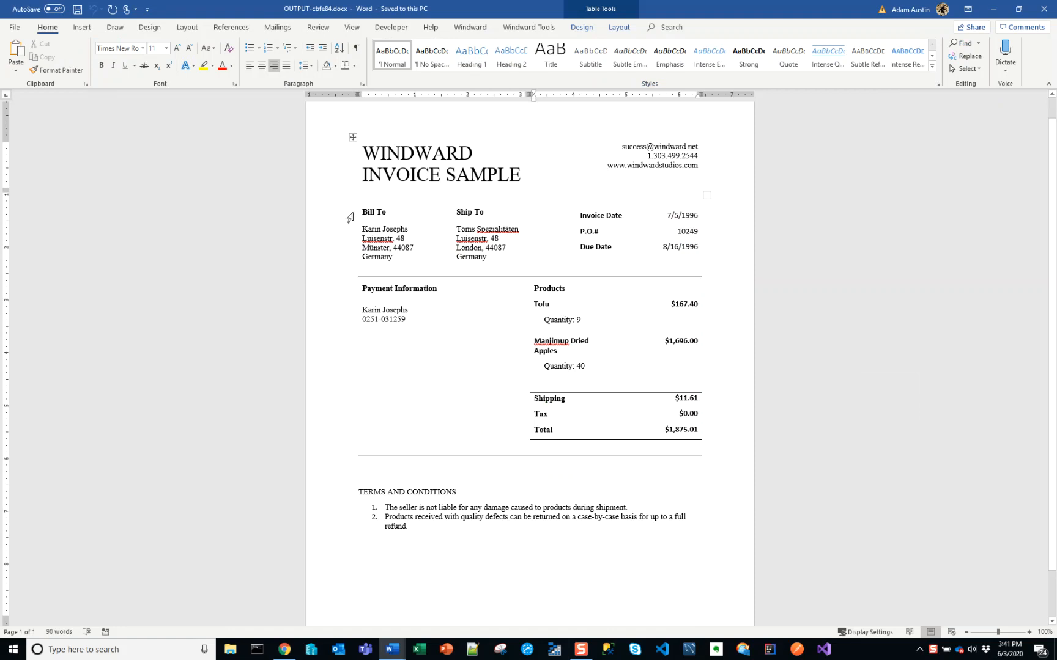
pyautogui.hotkey('alt', 'Tab')
pyautogui.hotkey('alt', 'Tab')
pyautogui.hotkey('alt', 'Tab')
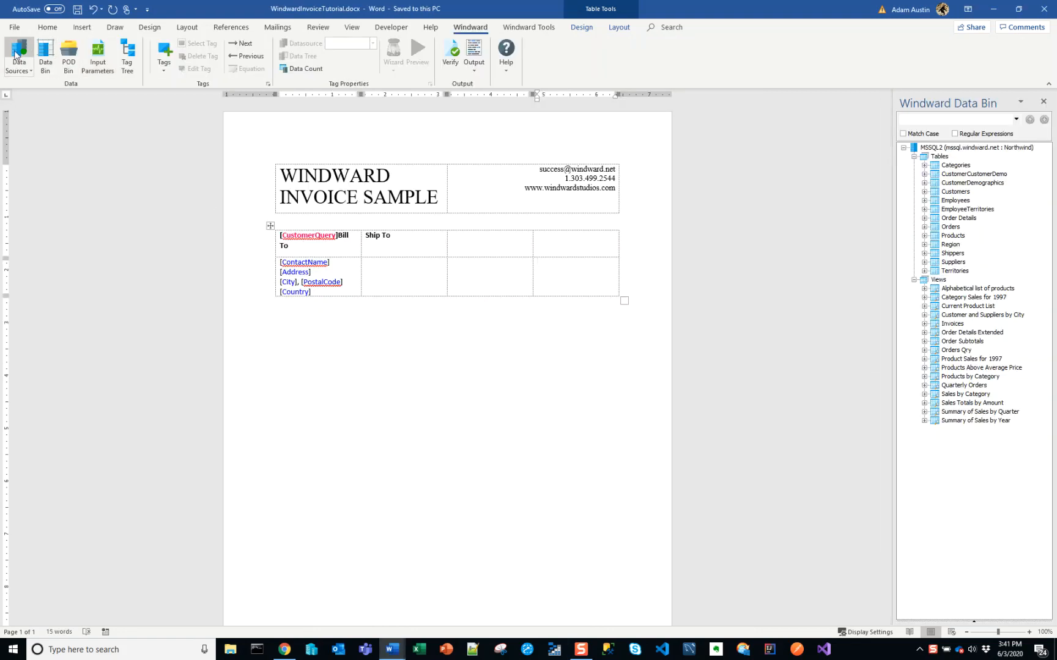
pyautogui.click(305, 236)
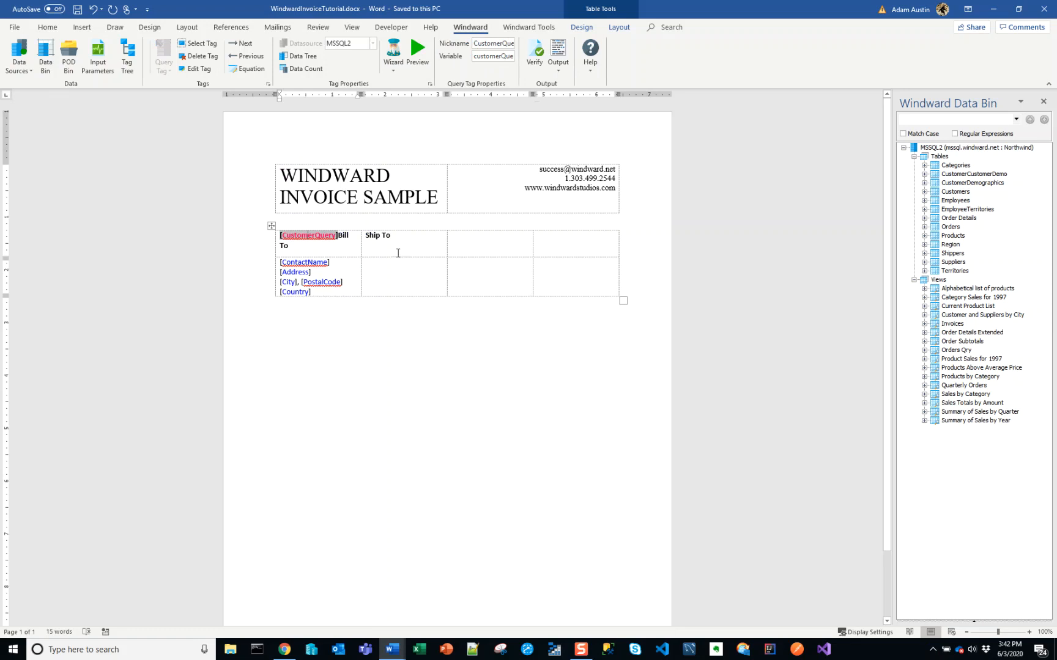
pyautogui.hotkey('alt', 'Tab')
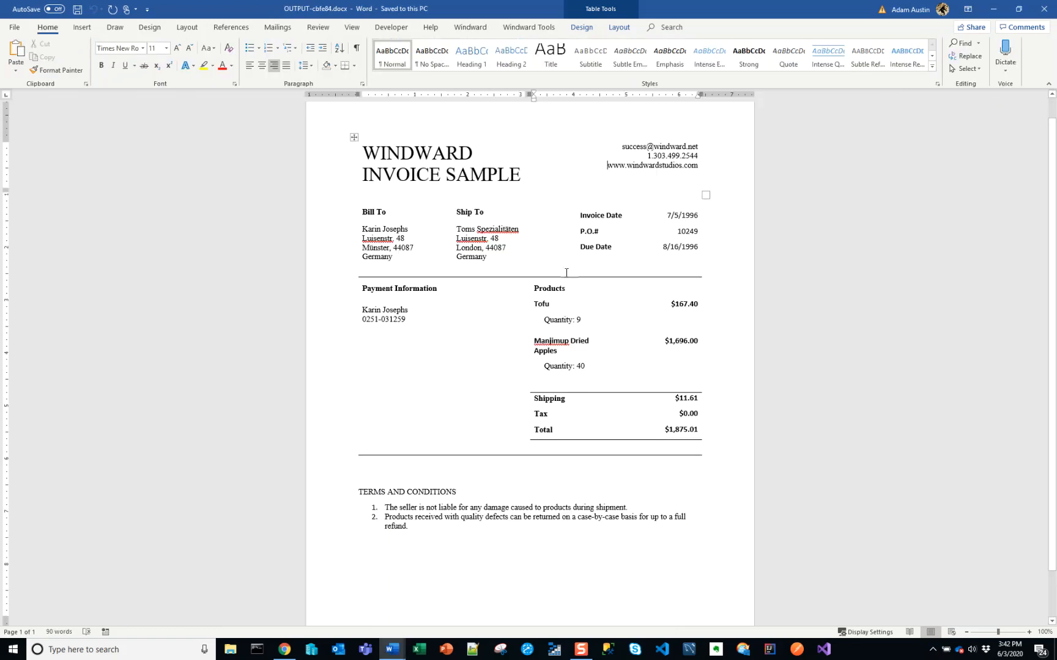
pyautogui.moveTo(488, 257); pyautogui.dragTo(460, 229)
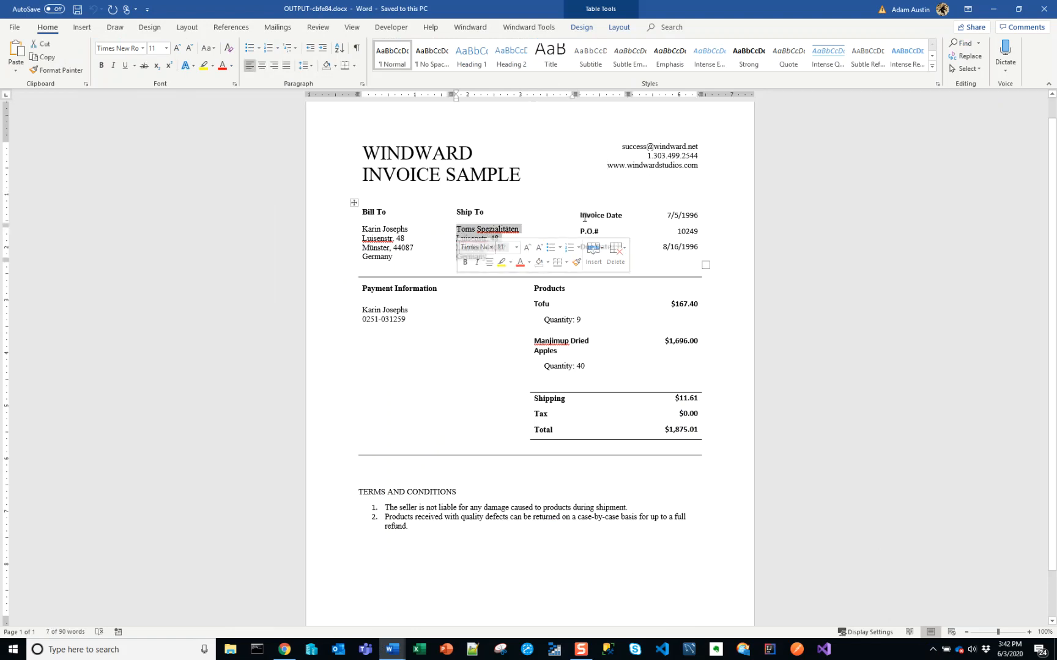
pyautogui.moveTo(582, 217); pyautogui.dragTo(662, 232)
pyautogui.click(662, 231)
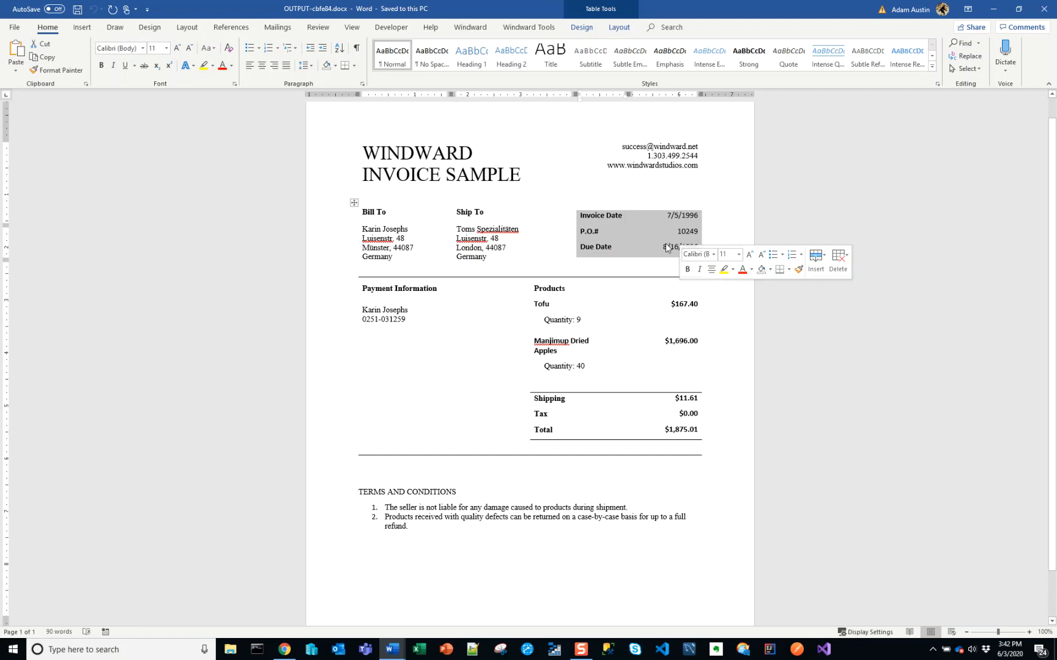
pyautogui.hotkey('alt', 'Tab')
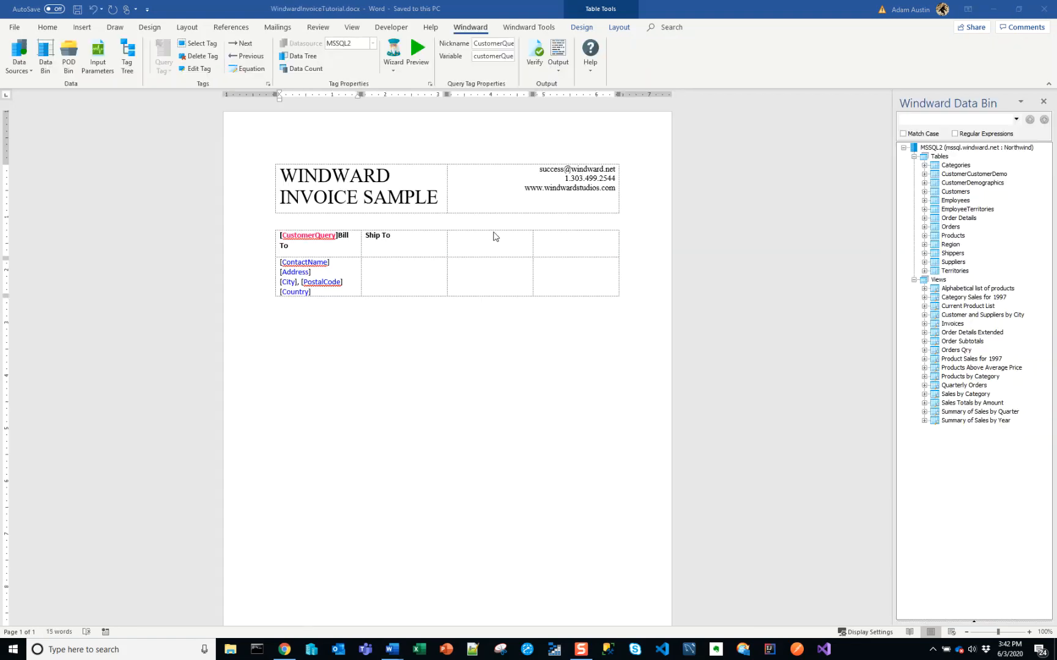
# Insert a Query tag directly before the Ship To heading and open it in the SQL Select Wizard
pyautogui.click(385, 235)
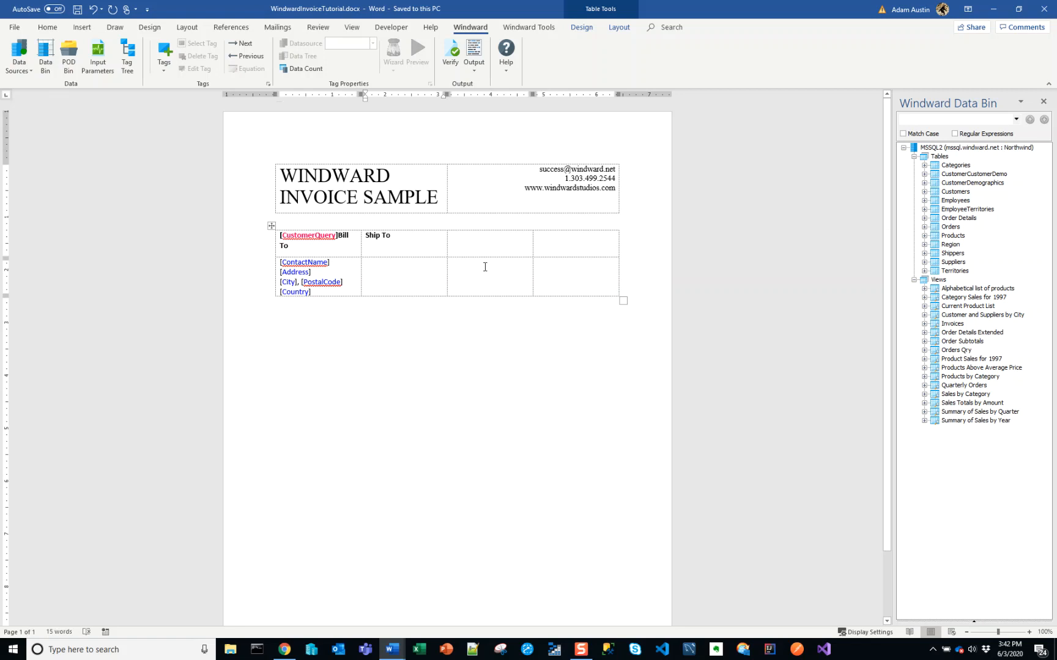
pyautogui.click(164, 58)
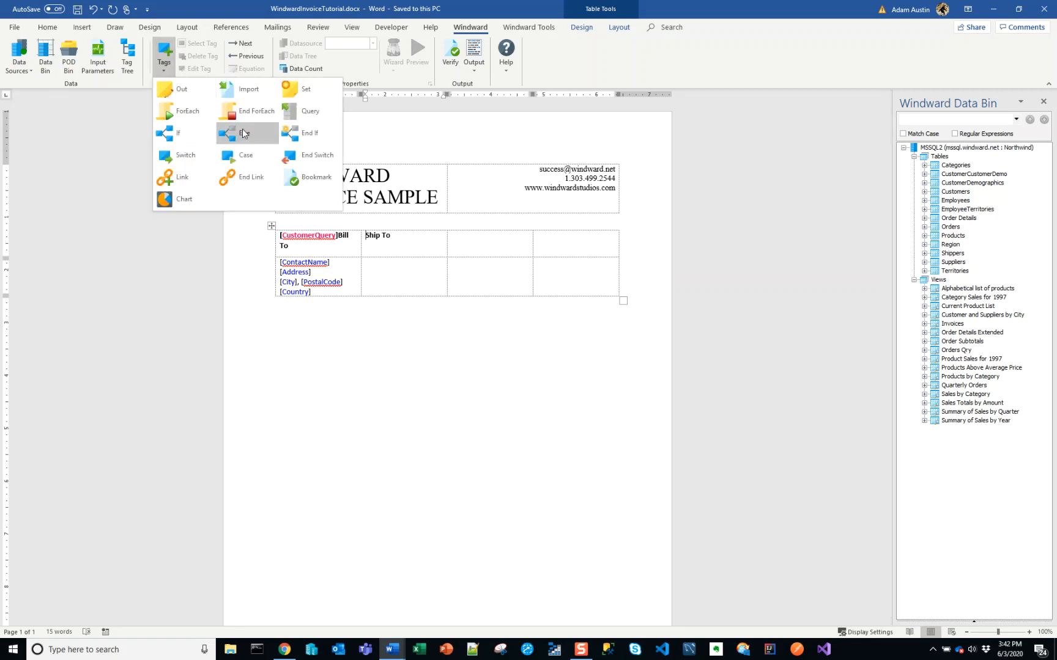
pyautogui.click(298, 111)
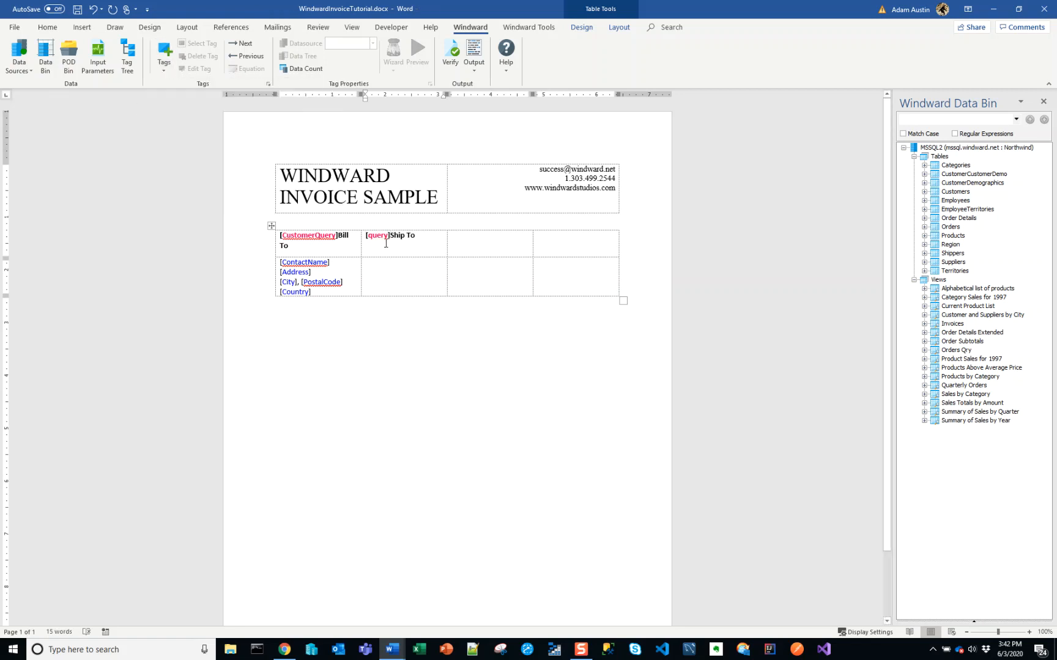
pyautogui.moveTo(378, 237)
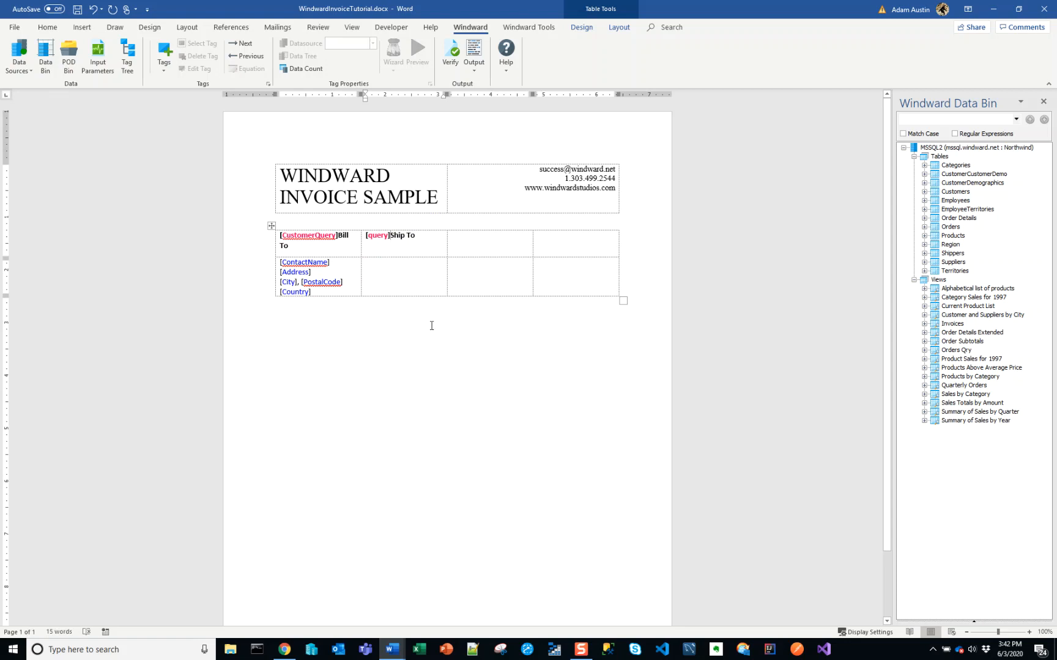
pyautogui.click(384, 237)
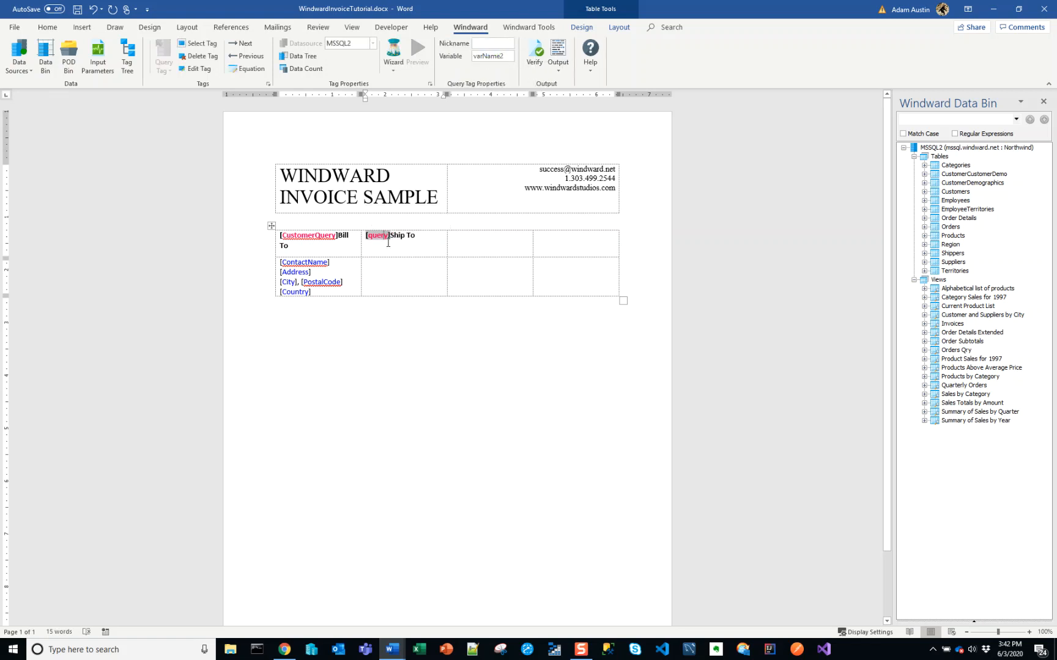
pyautogui.click(393, 66)
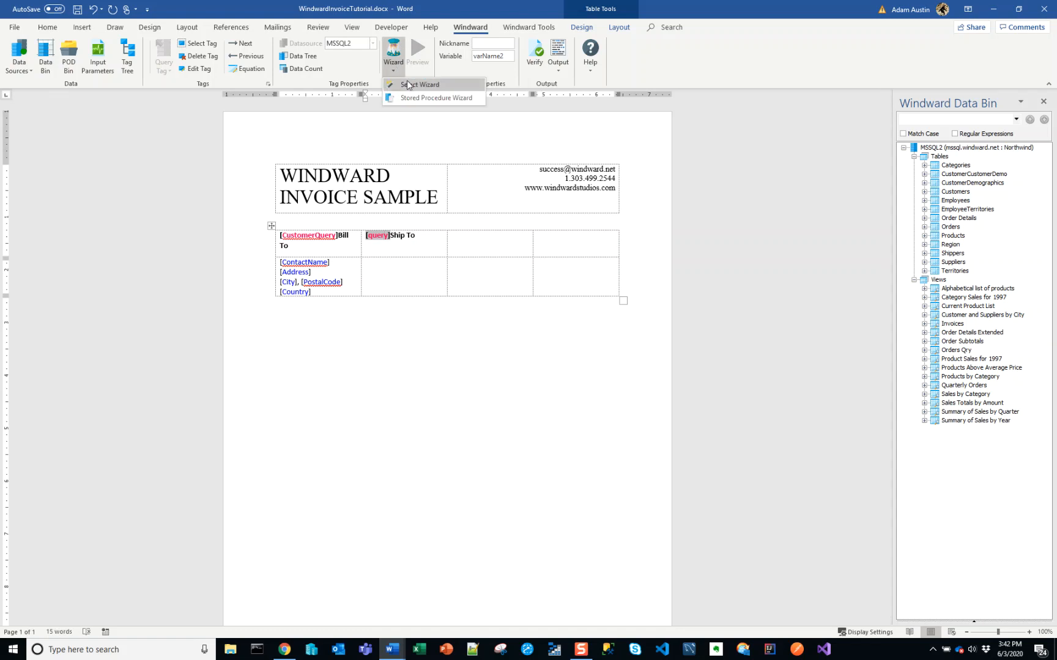
pyautogui.click(408, 84)
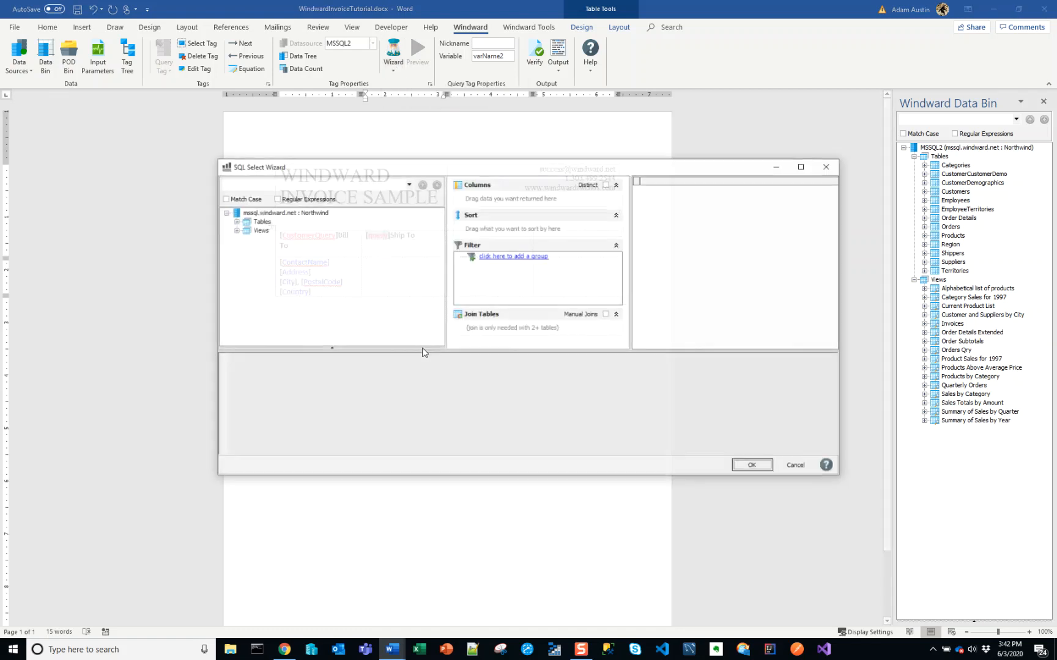
# Add all columns of the Northwind Orders table to the query's returned columns
pyautogui.click(235, 222)
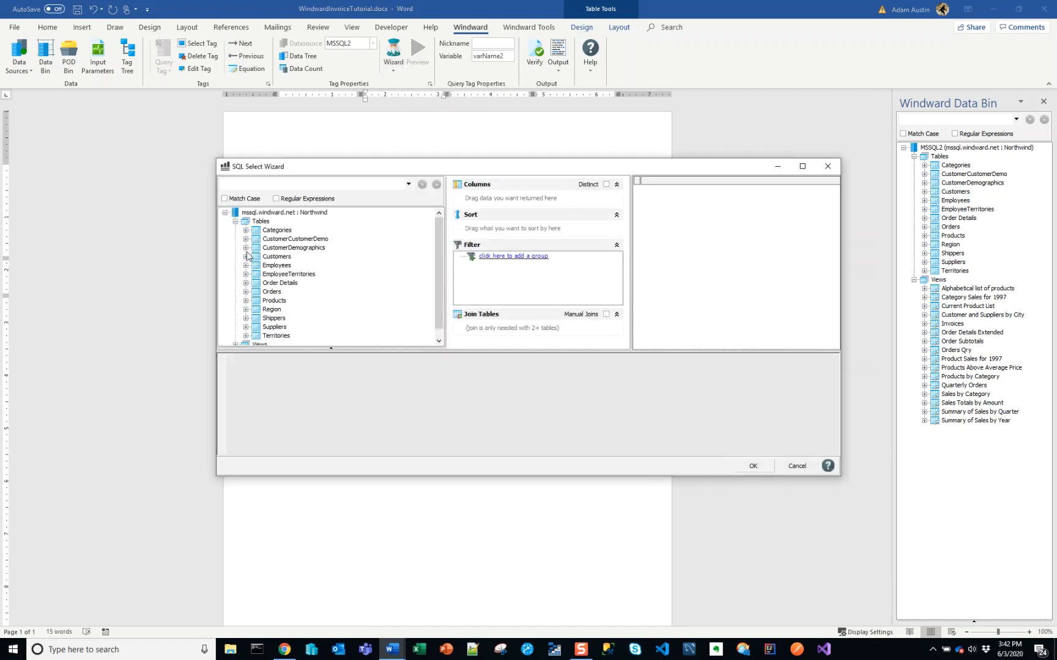
pyautogui.moveTo(311, 175); pyautogui.dragTo(360, 179)
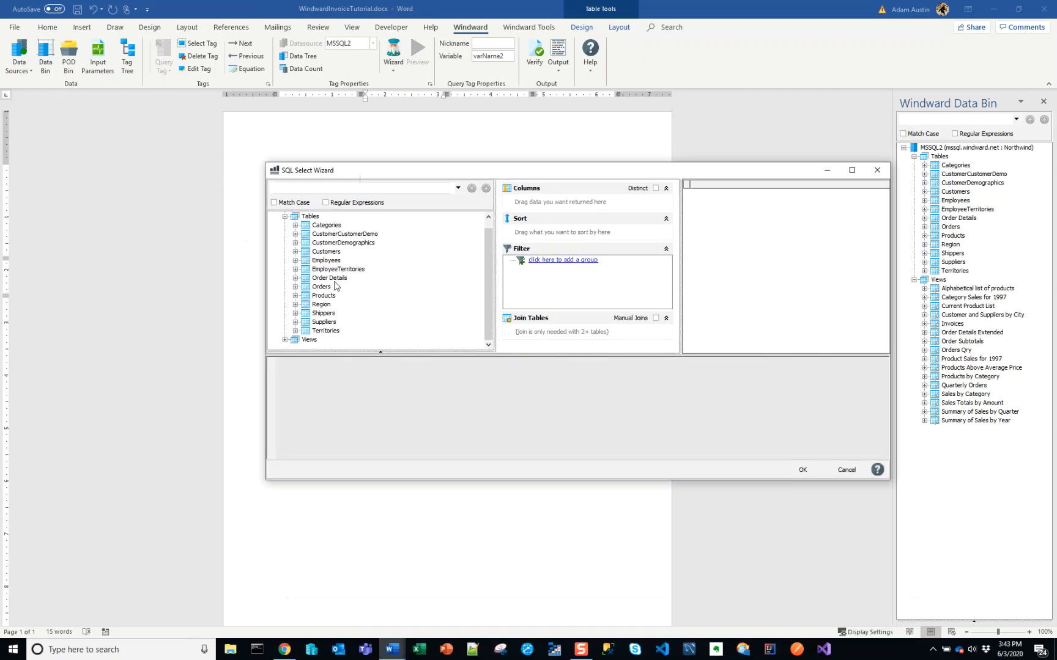
pyautogui.click(295, 278)
pyautogui.scroll(-2, 324, 300)
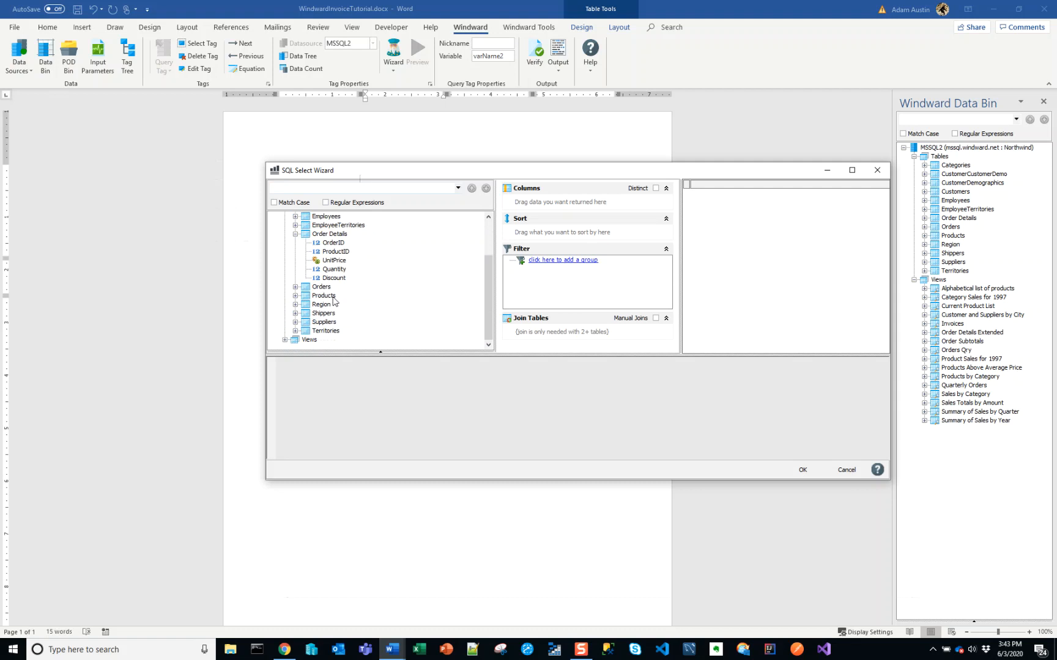
pyautogui.click(295, 287)
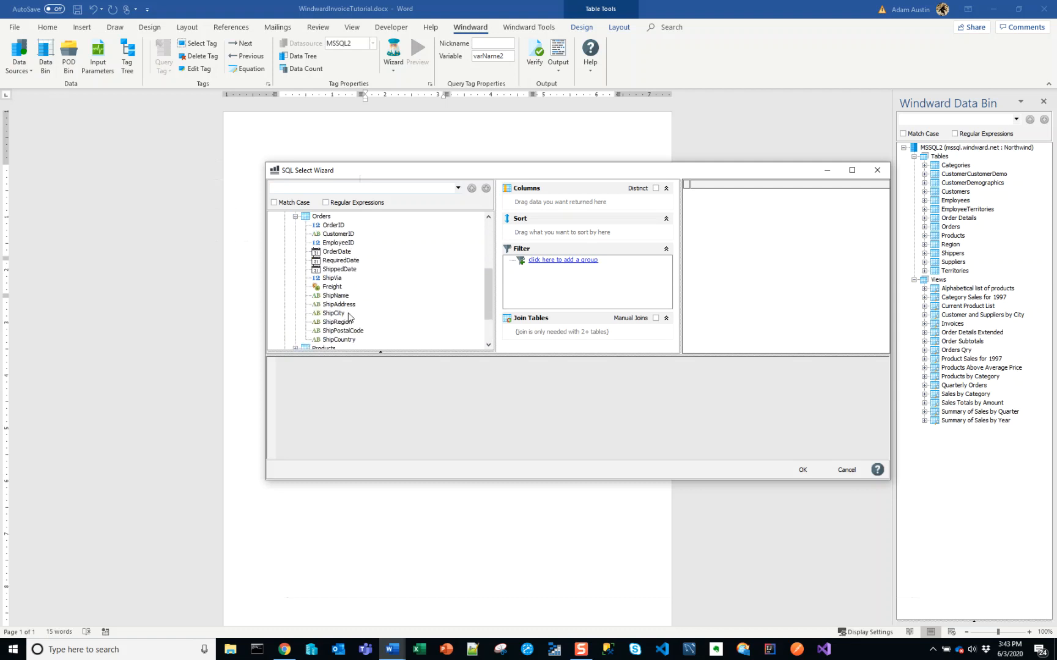
pyautogui.scroll(2, 347, 311)
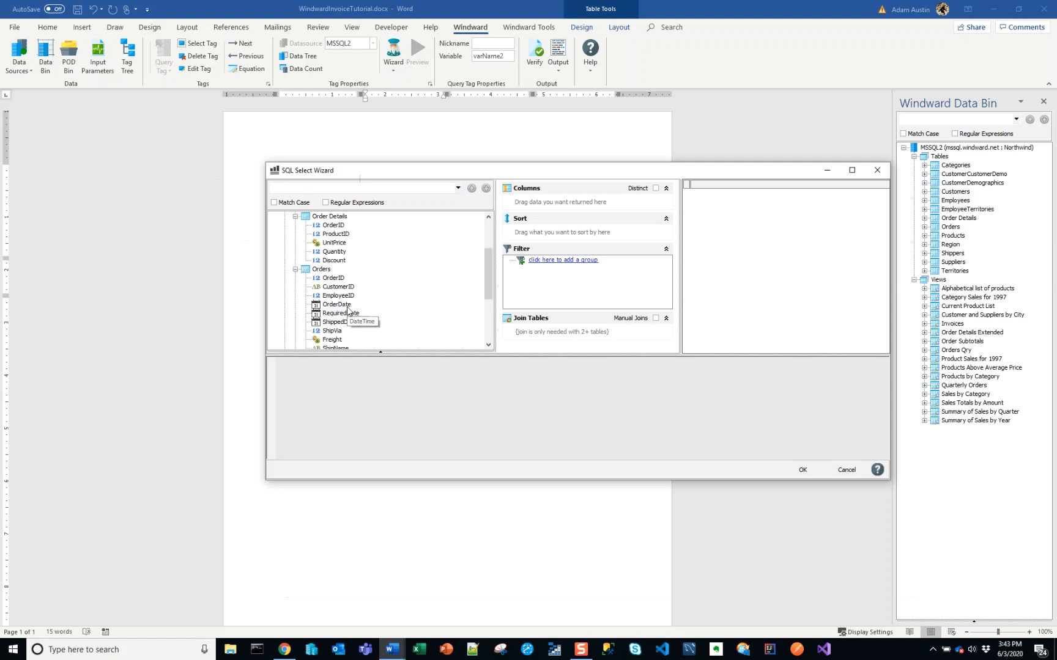
pyautogui.scroll(-4, 352, 313)
pyautogui.scroll(2, 352, 314)
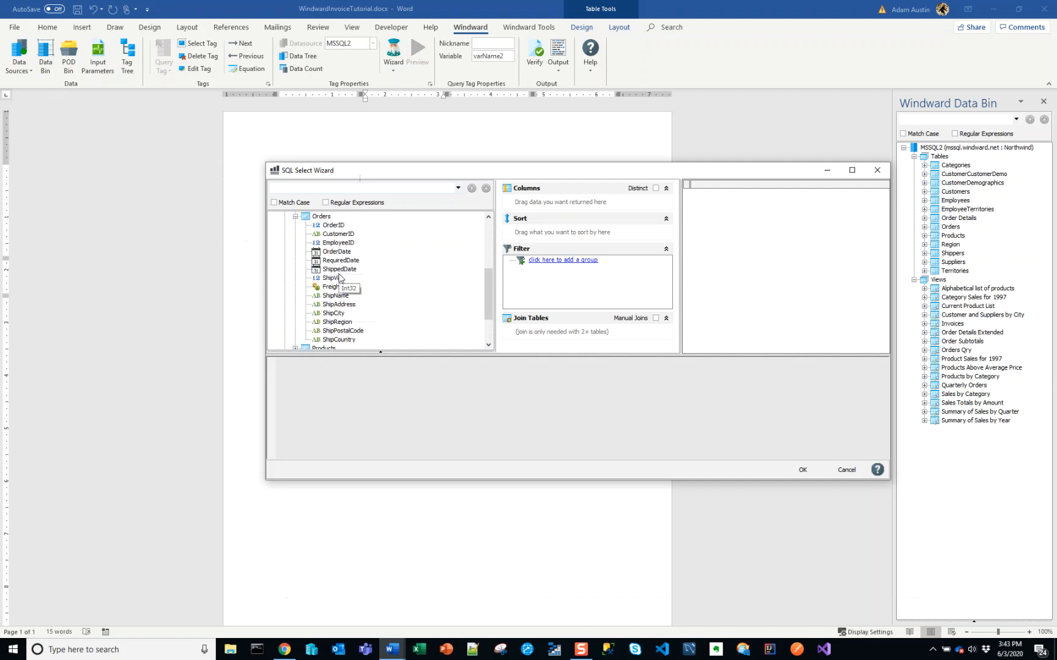
pyautogui.moveTo(321, 216); pyautogui.dragTo(549, 208)
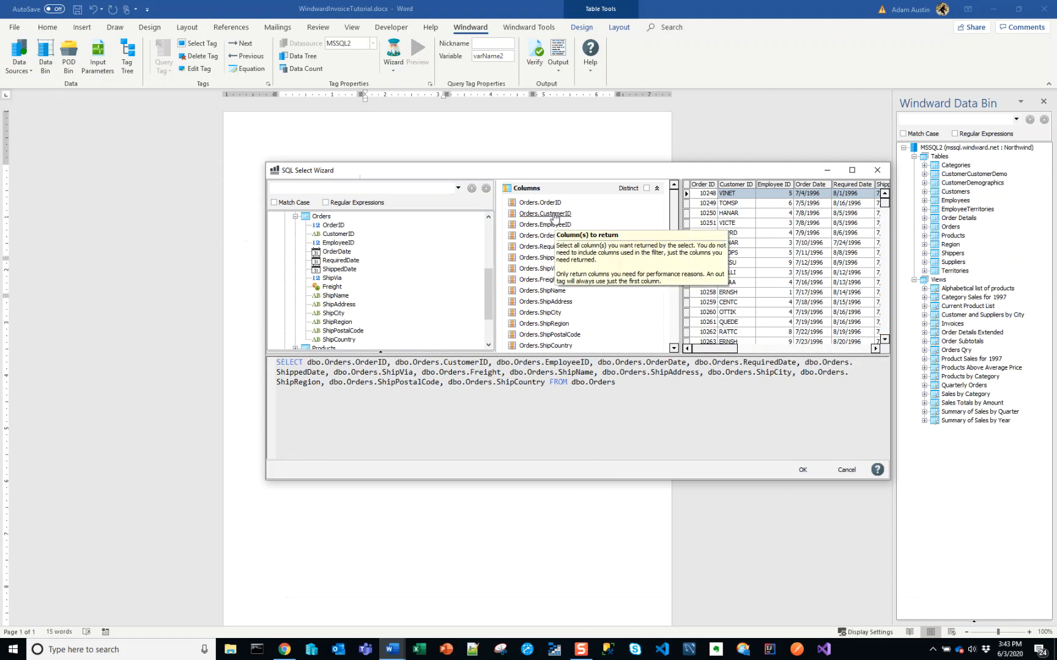
# Remove the OrderID, CustomerID and EmployeeID columns from the query's returned columns
pyautogui.rightClick(549, 204)
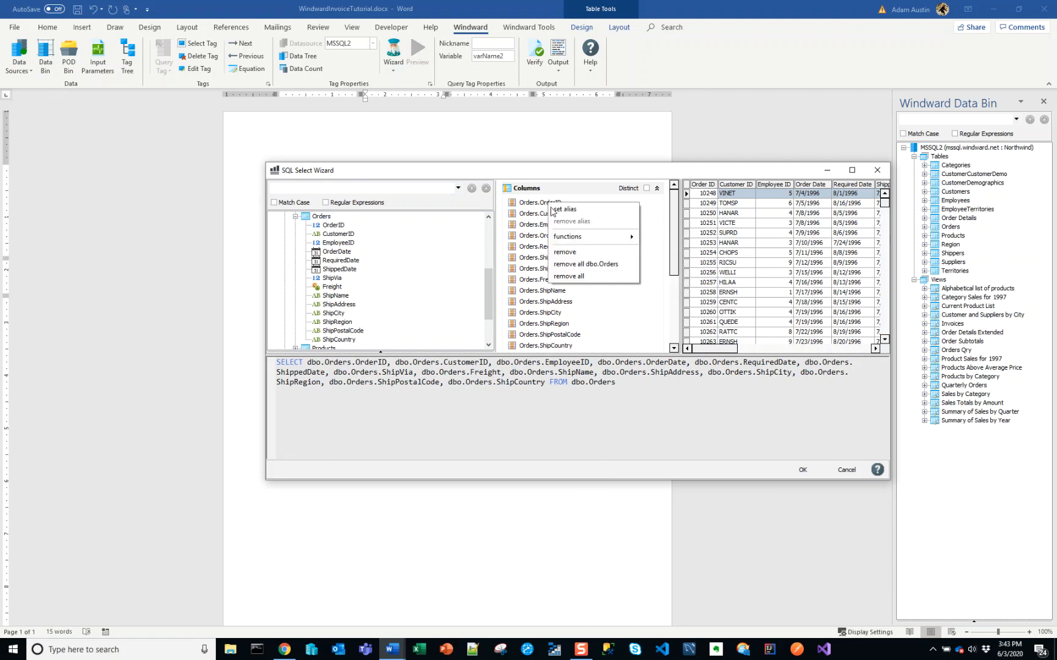
pyautogui.click(564, 252)
pyautogui.rightClick(554, 204)
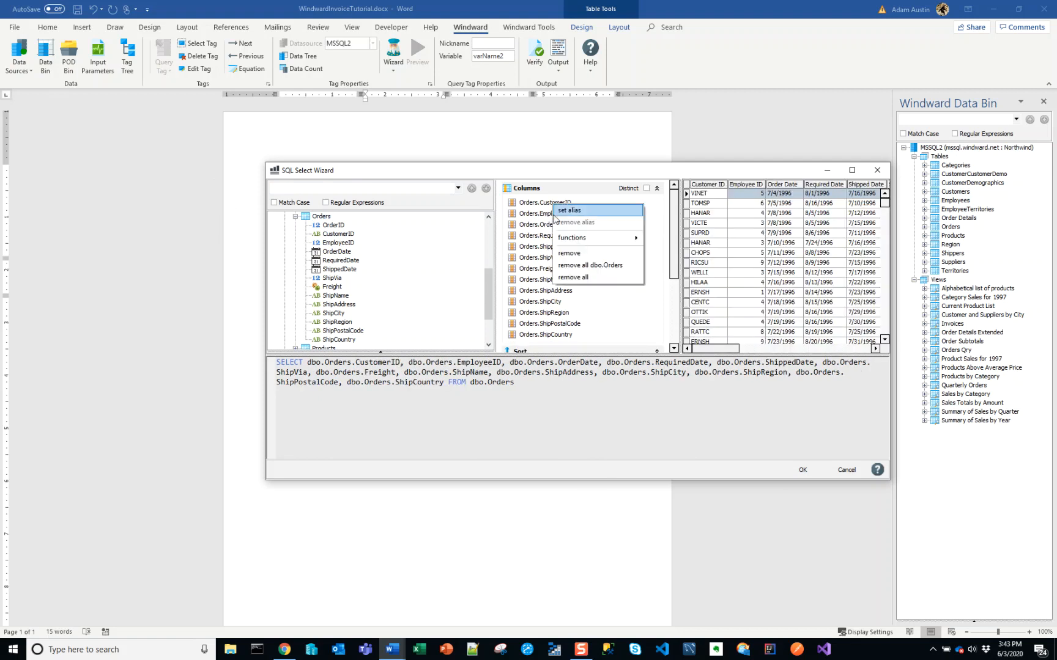
pyautogui.click(570, 252)
pyautogui.rightClick(566, 206)
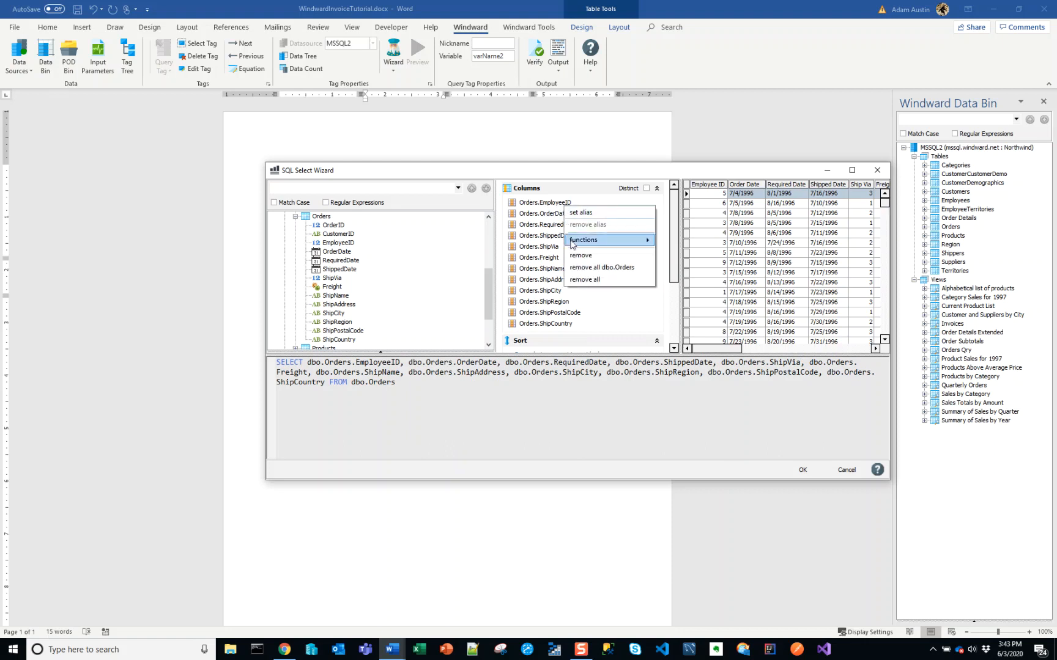
pyautogui.click(580, 255)
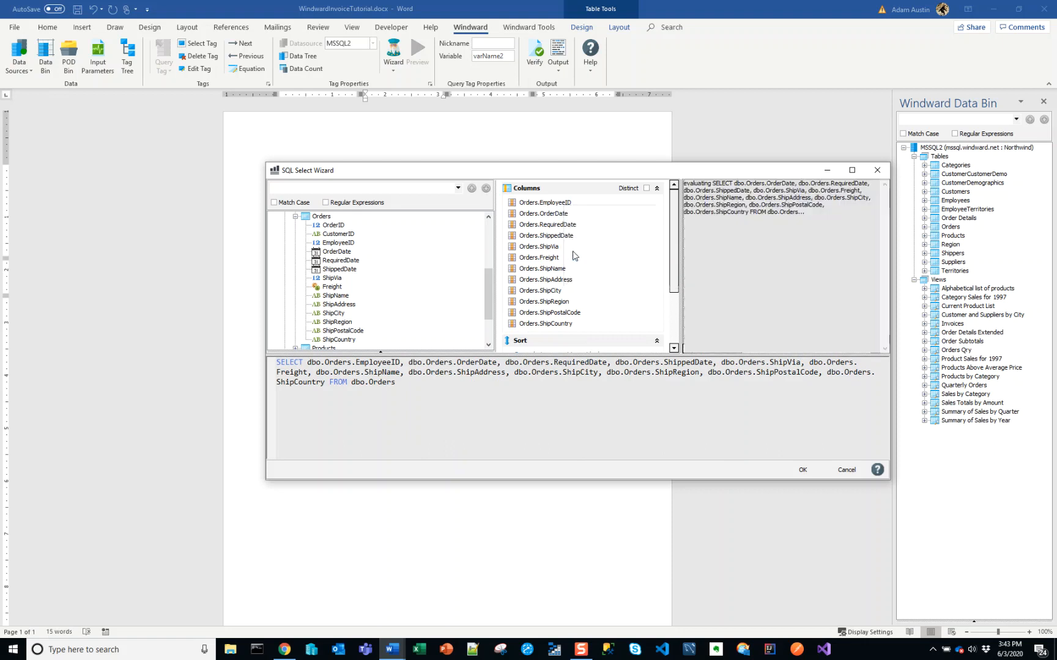
# Remove the OrderDate, RequiredDate and ShippedDate columns from the query's returned columns
pyautogui.rightClick(557, 210)
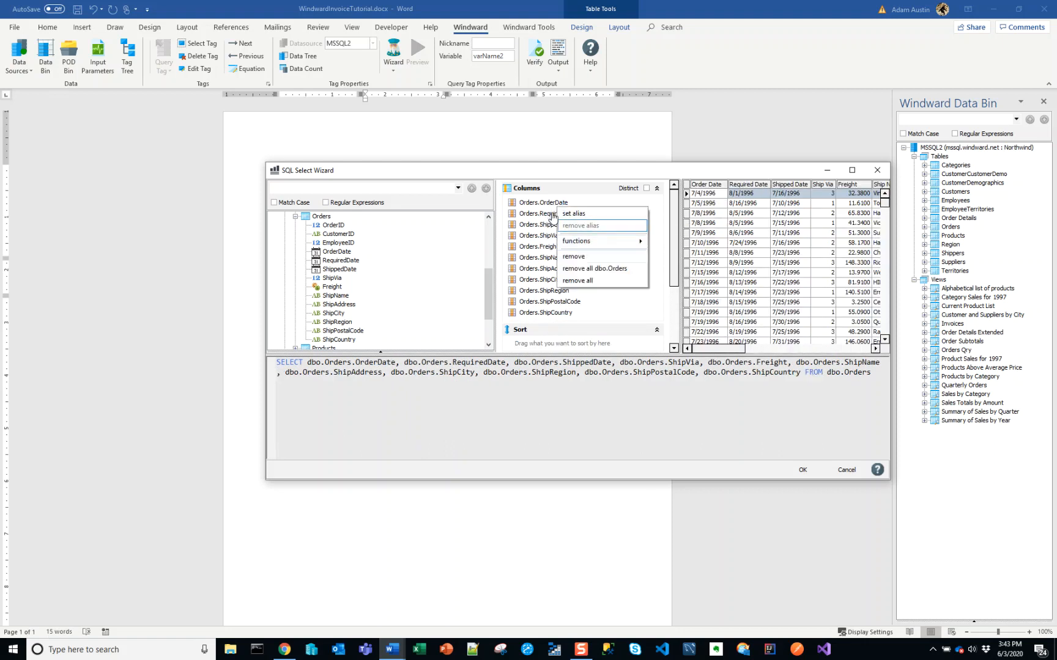
pyautogui.click(575, 256)
pyautogui.rightClick(554, 206)
pyautogui.click(571, 257)
pyautogui.rightClick(562, 208)
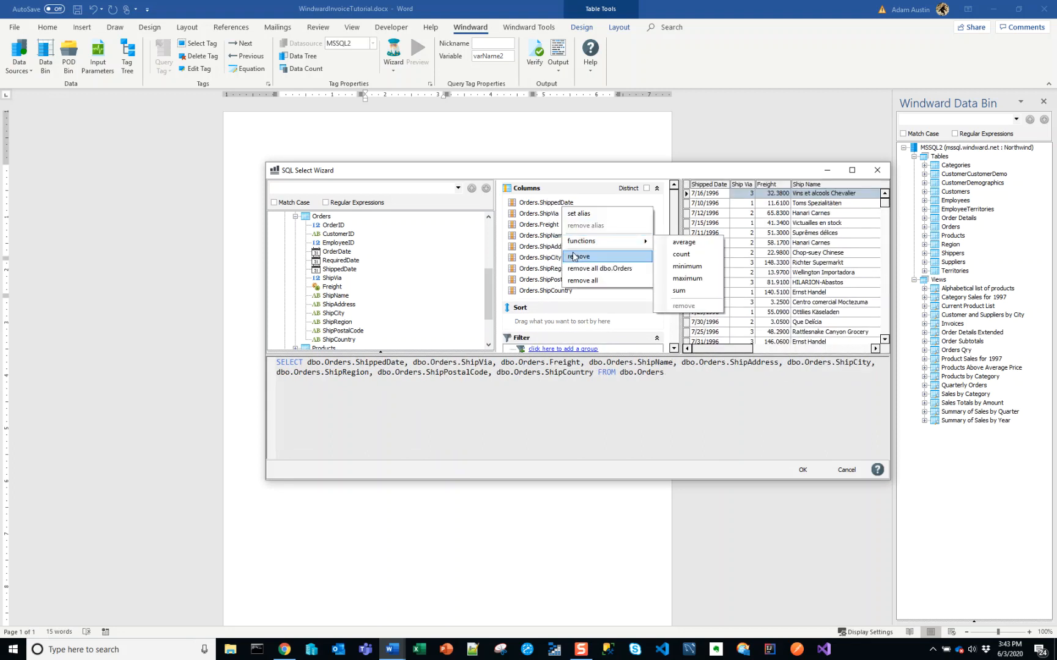
pyautogui.click(574, 257)
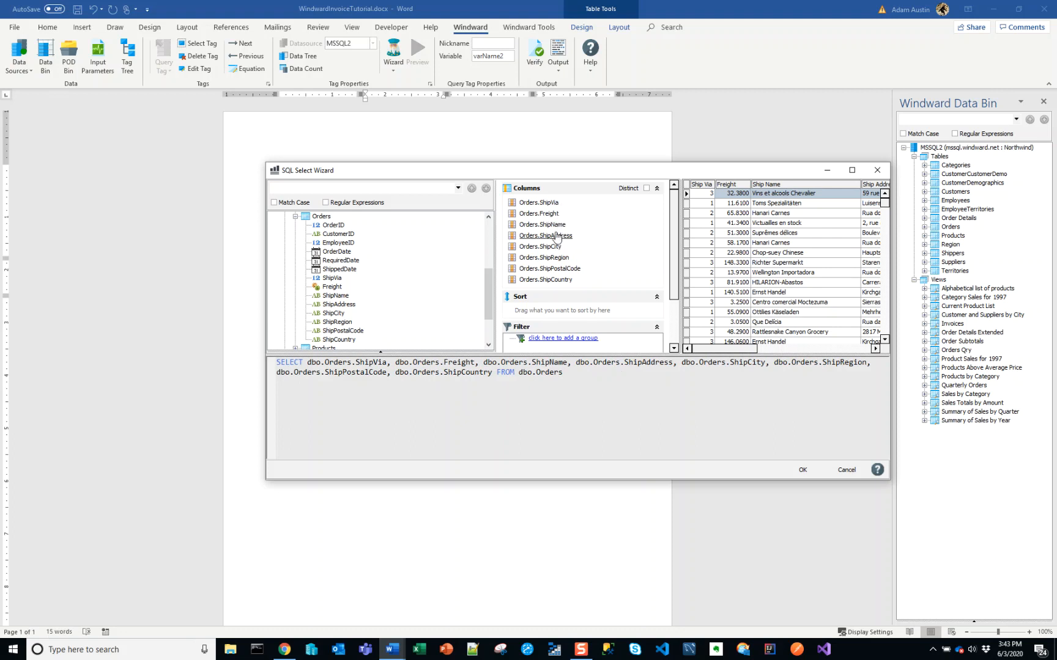
# Remove the Freight and ShipVia columns from the query and check the remaining shipping columns in the data preview
pyautogui.rightClick(550, 214)
pyautogui.click(569, 267)
pyautogui.rightClick(550, 205)
pyautogui.click(569, 258)
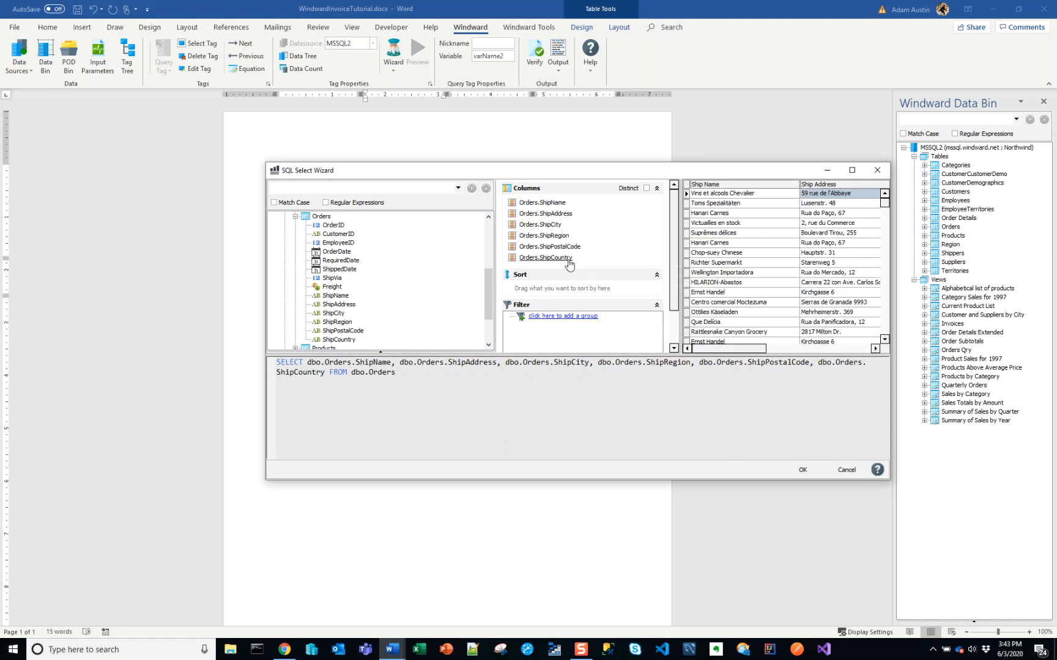
pyautogui.moveTo(720, 349); pyautogui.dragTo(838, 357)
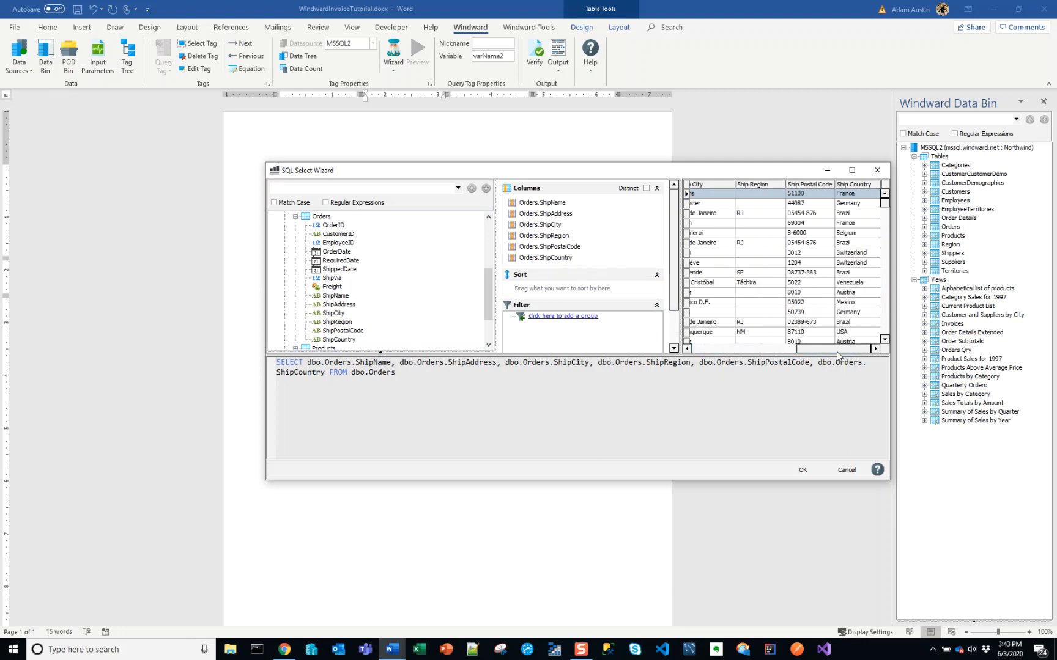
# Maximize the query wizard and add a filter condition on the Orders table's OrderID column
pyautogui.click(851, 170)
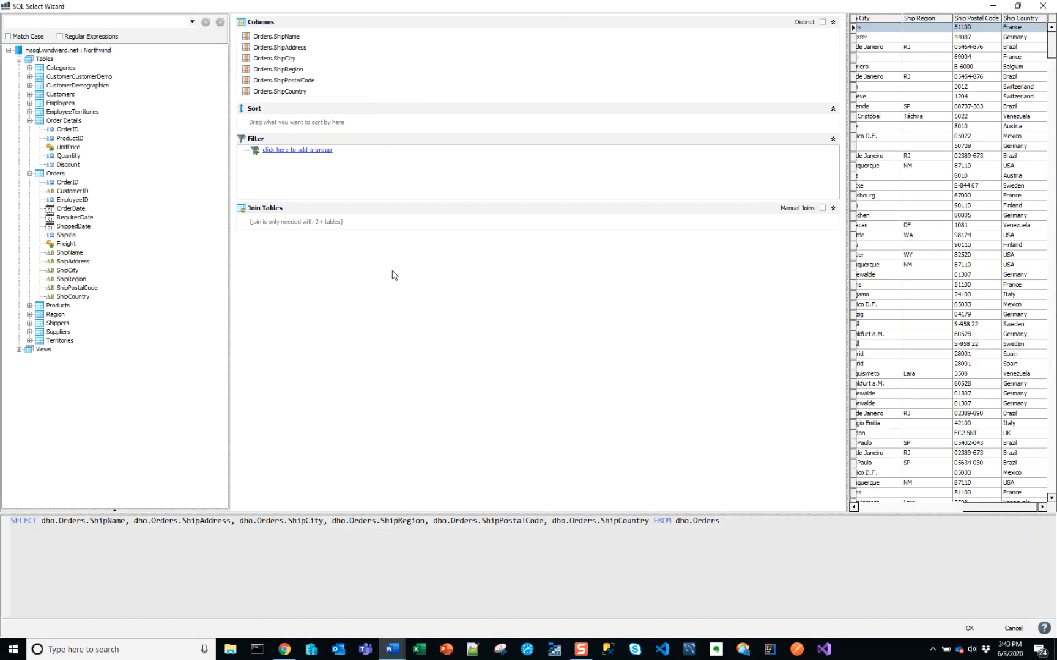
pyautogui.click(307, 151)
pyautogui.click(321, 159)
pyautogui.click(325, 160)
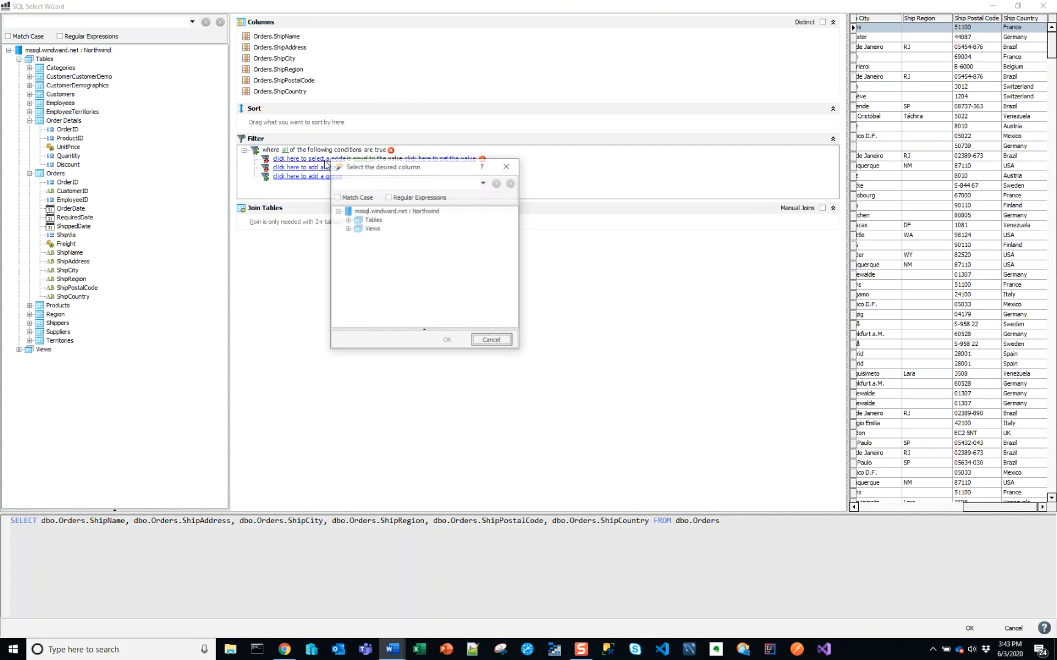
pyautogui.click(347, 222)
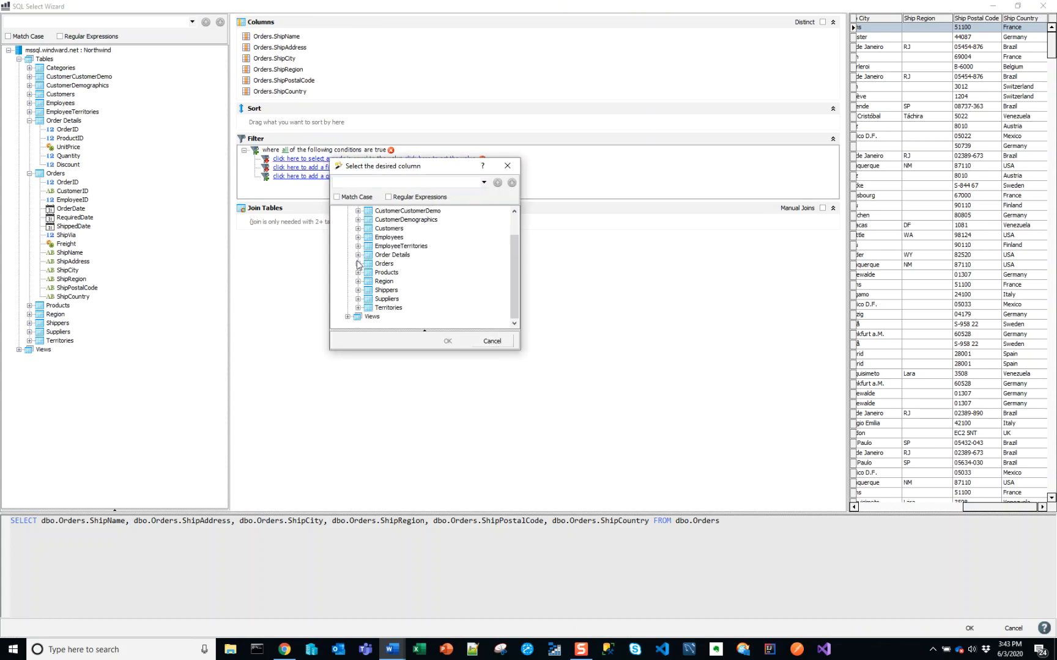
pyautogui.click(359, 264)
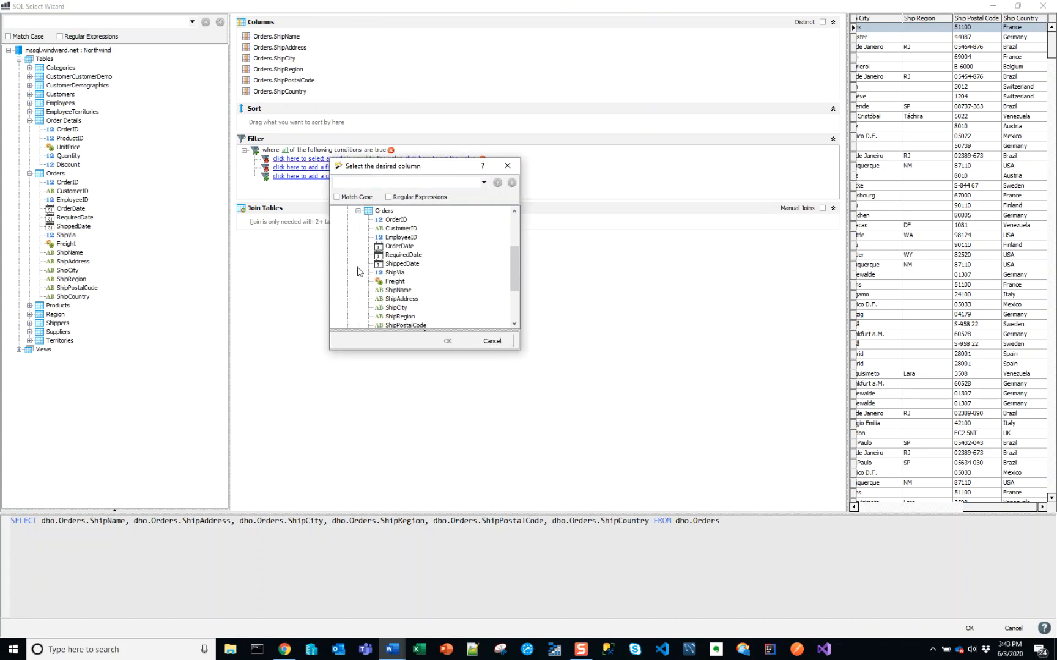
pyautogui.doubleClick(375, 262)
# Set the OrderID filter to equal orderIDInputParameter, widen the data preview to check the result, and accept the query
pyautogui.click(407, 159)
pyautogui.click(829, 159)
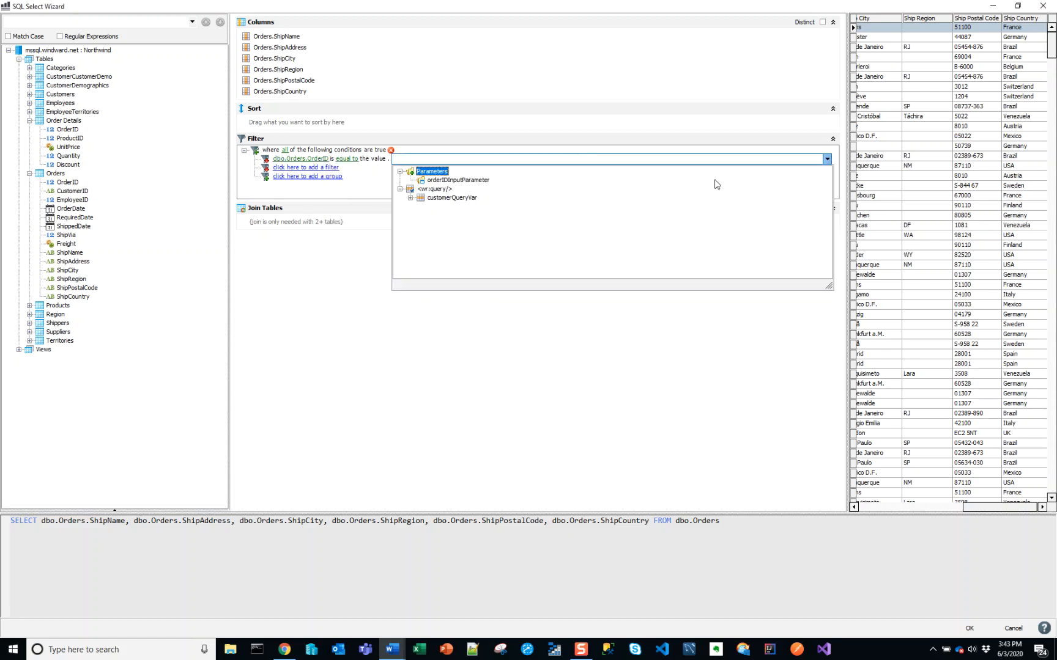
pyautogui.click(440, 180)
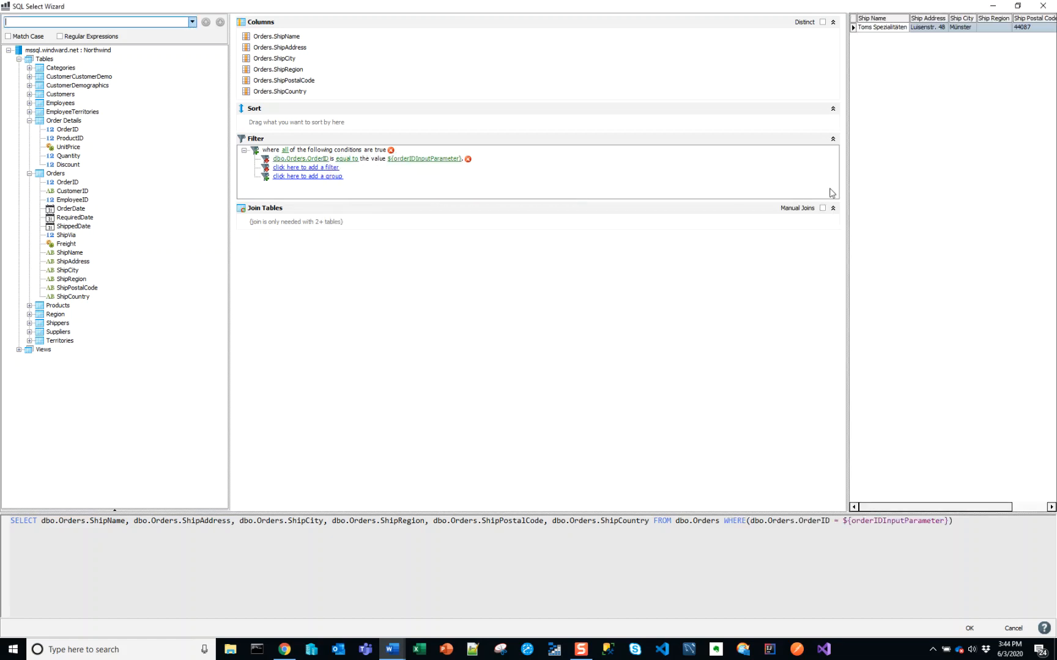
pyautogui.moveTo(850, 200); pyautogui.dragTo(360, 209)
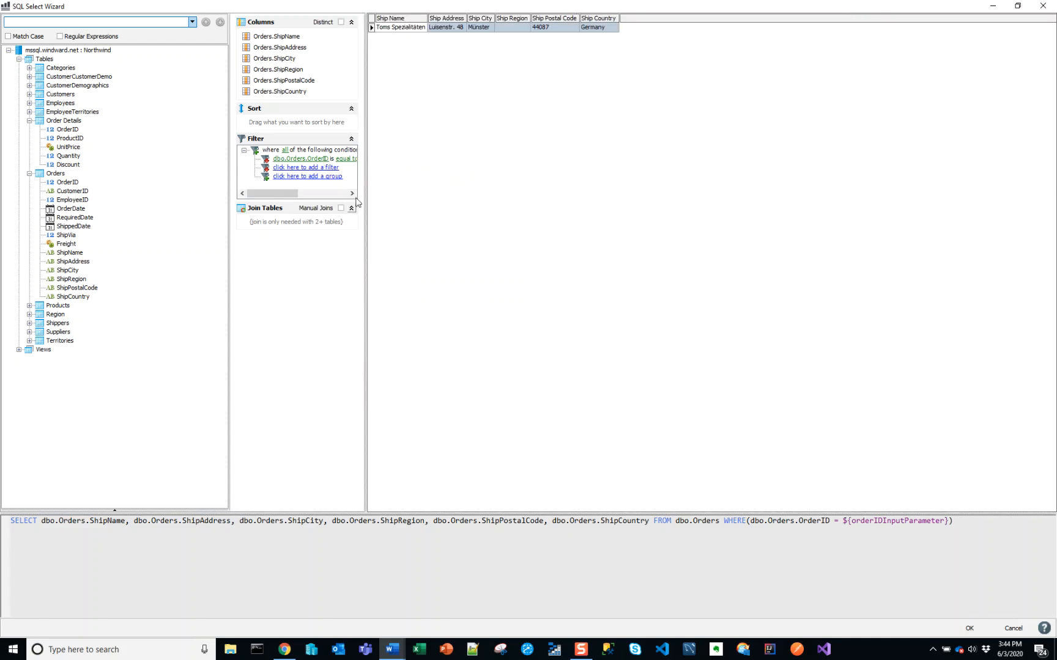
pyautogui.click(969, 628)
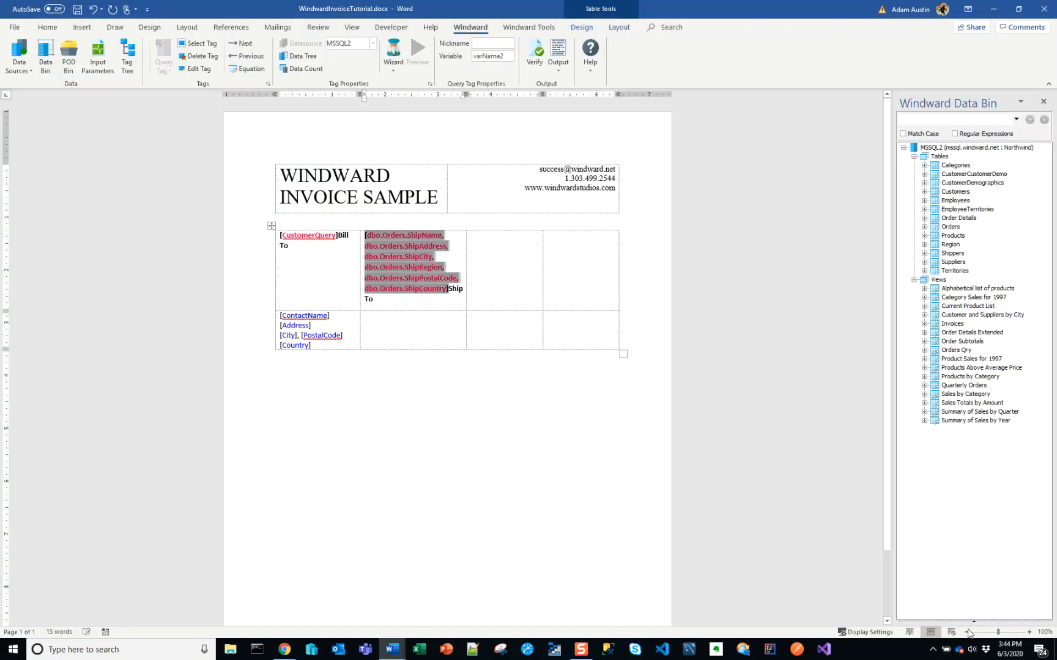
# Give the Ship To query tag the nickname ShipQuery and the variable name shipToVar, updating all tags that reference it
pyautogui.click(481, 42)
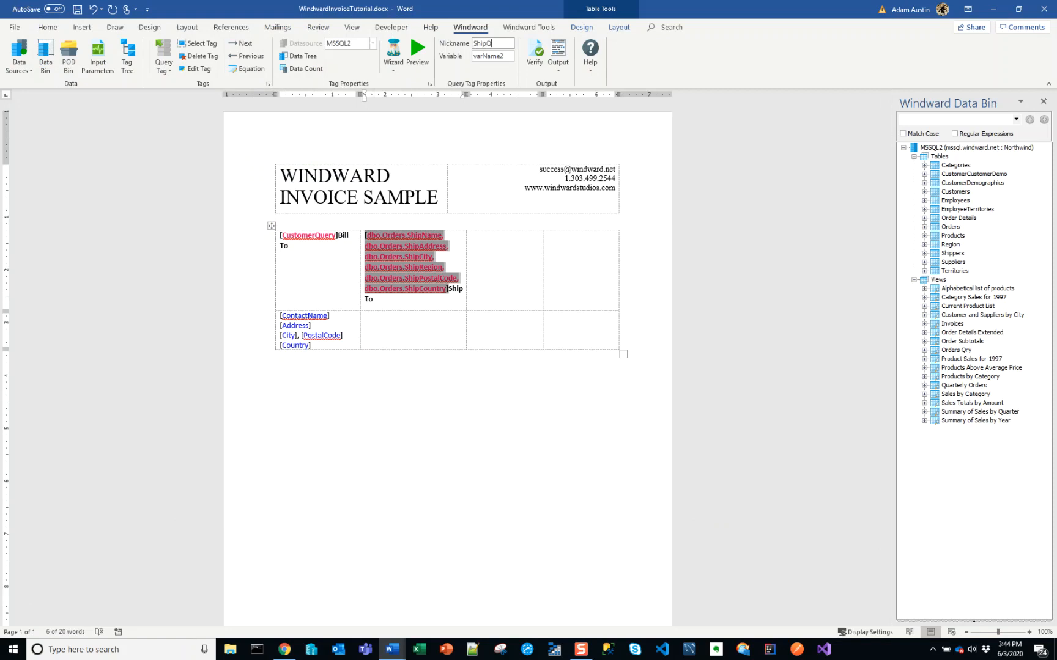
pyautogui.press('Return')
pyautogui.doubleClick(494, 57)
pyautogui.write('shipToVar')
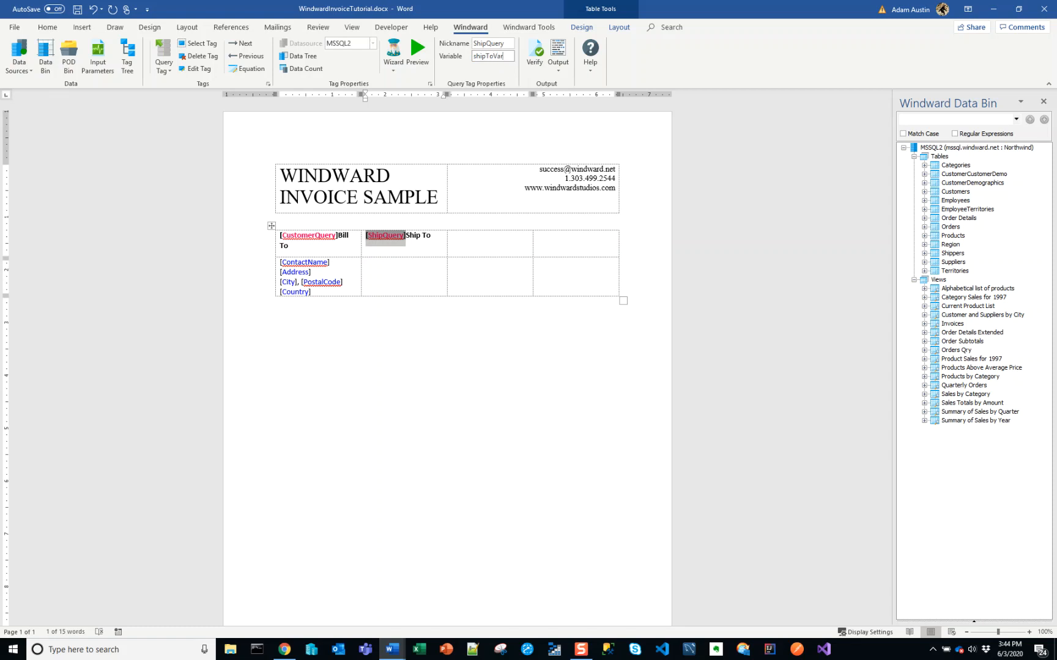
pyautogui.press('Return')
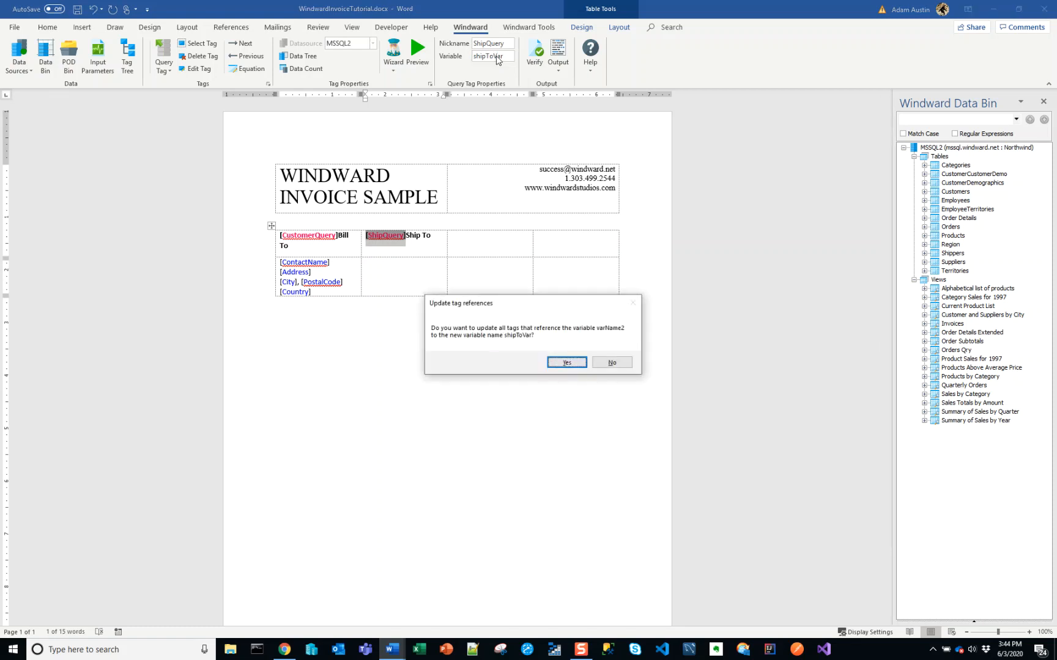
pyautogui.press('Return')
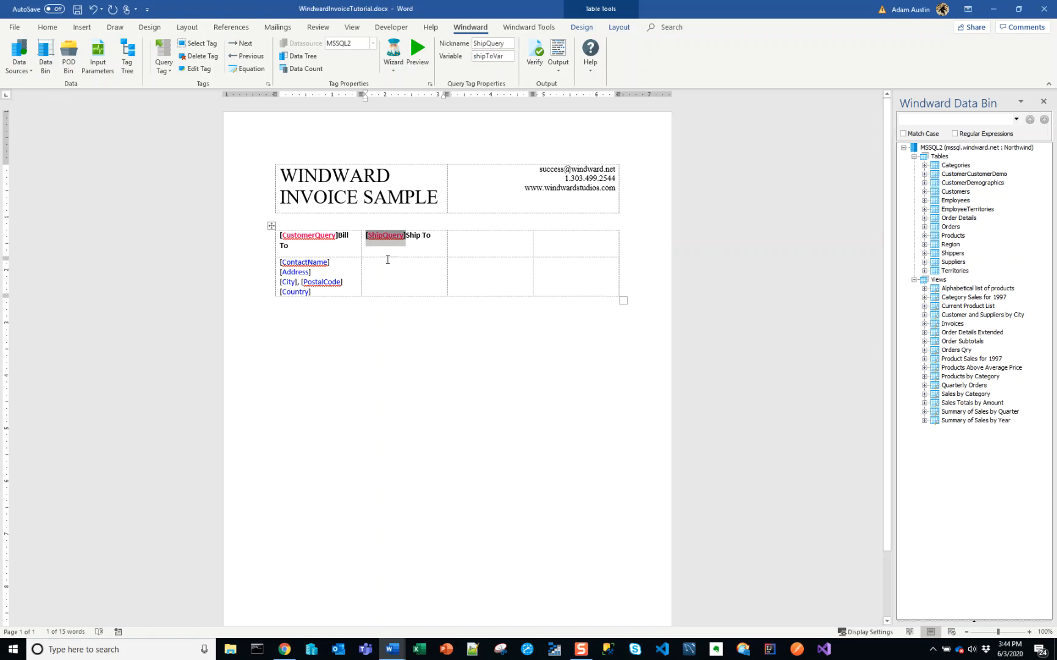
# Insert three Out tags on separate lines in the cell below Ship To
pyautogui.click(407, 266)
pyautogui.click(169, 71)
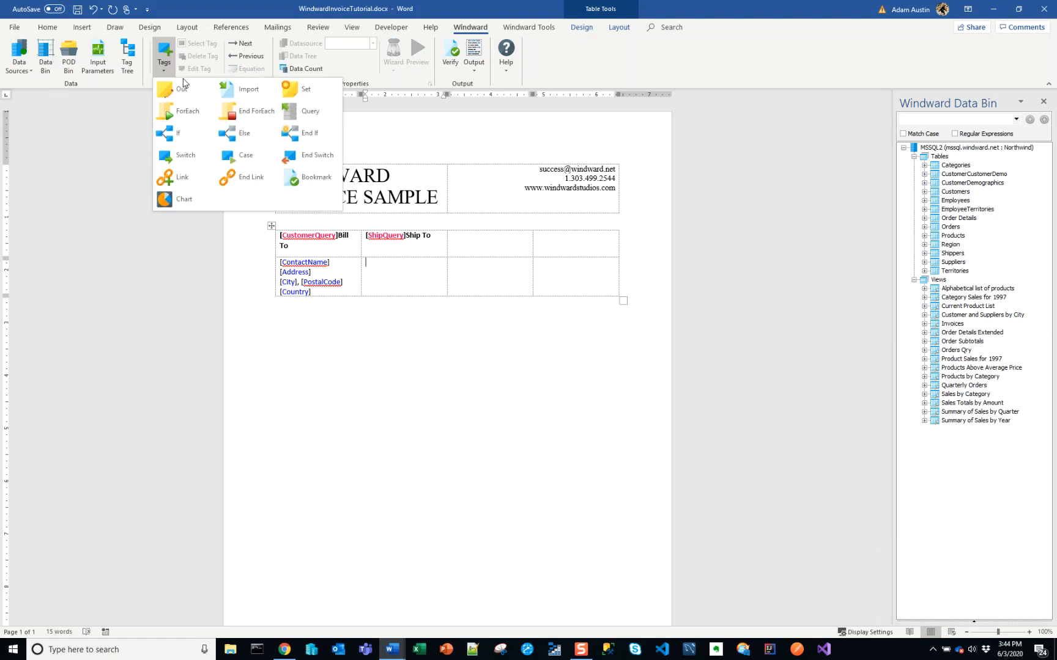
pyautogui.click(178, 88)
pyautogui.click(165, 67)
pyautogui.click(175, 86)
pyautogui.press('Return')
pyautogui.click(164, 61)
pyautogui.click(177, 89)
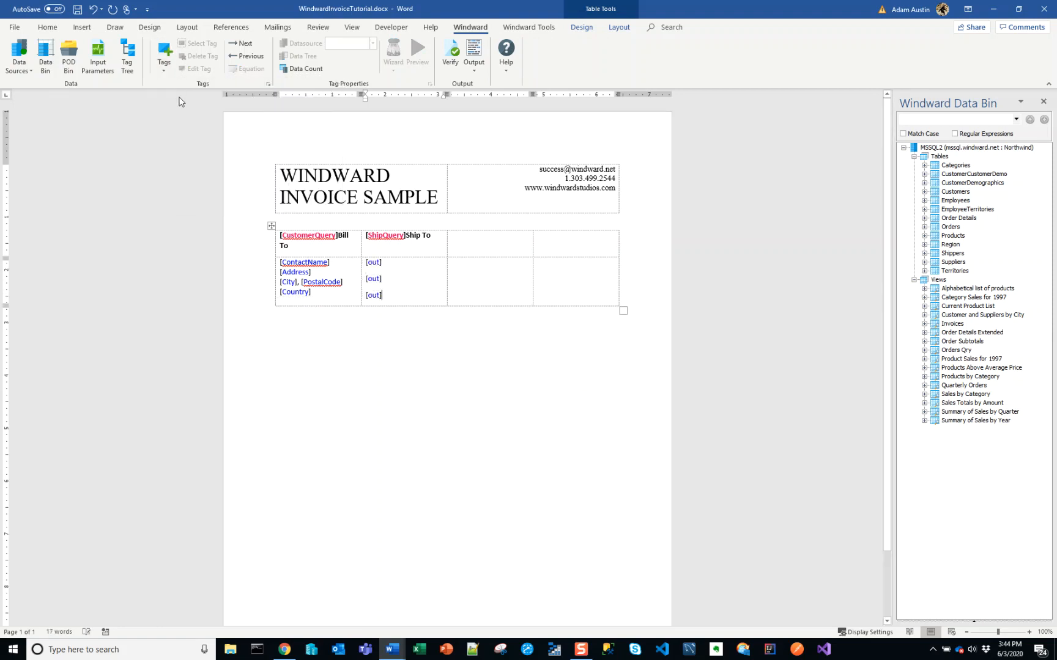
# Add a comma and another Out tag on the third line, plus one more Out tag on a new line below
pyautogui.write(',')
pyautogui.click(164, 61)
pyautogui.click(169, 87)
pyautogui.press('Return')
pyautogui.click(164, 61)
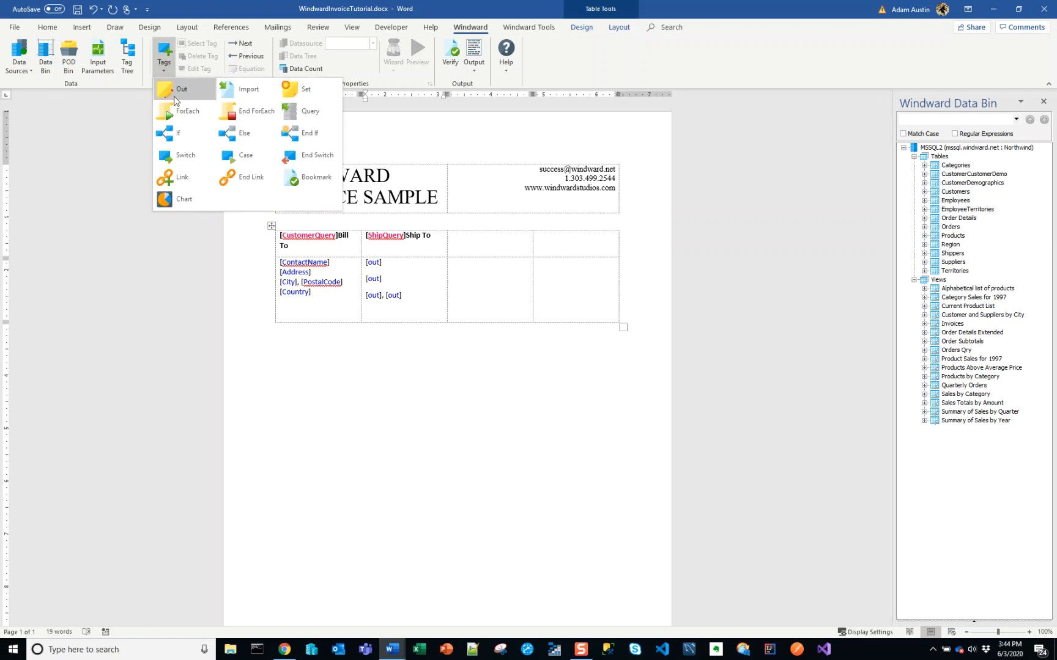
pyautogui.click(176, 89)
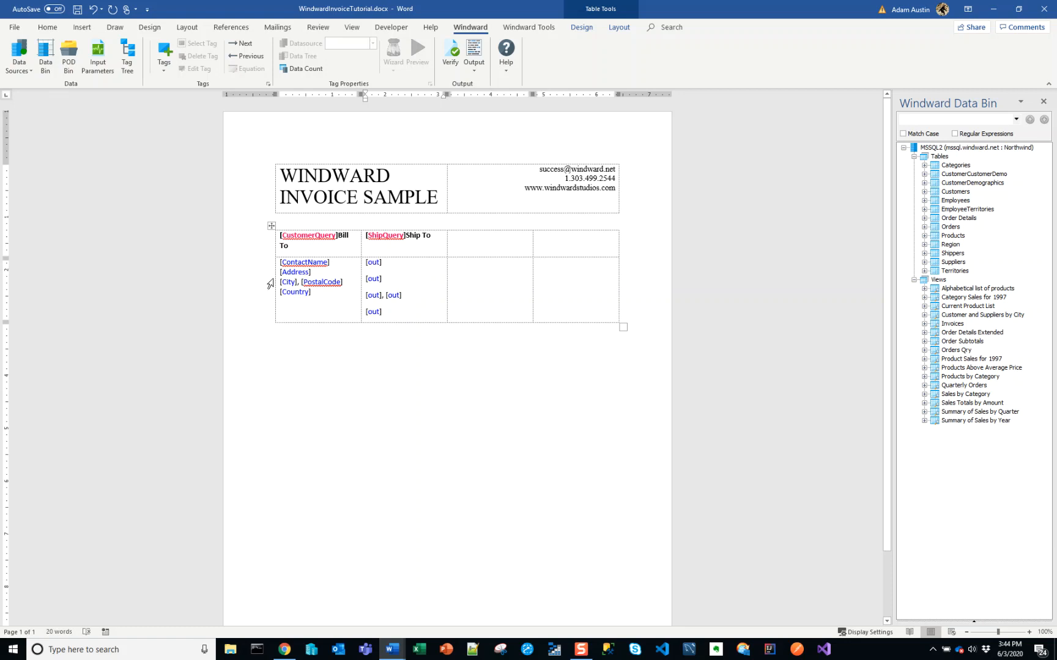
# Link the first Out tag to shipToVar's ShipName column and the second to ShipAddress
pyautogui.click(374, 262)
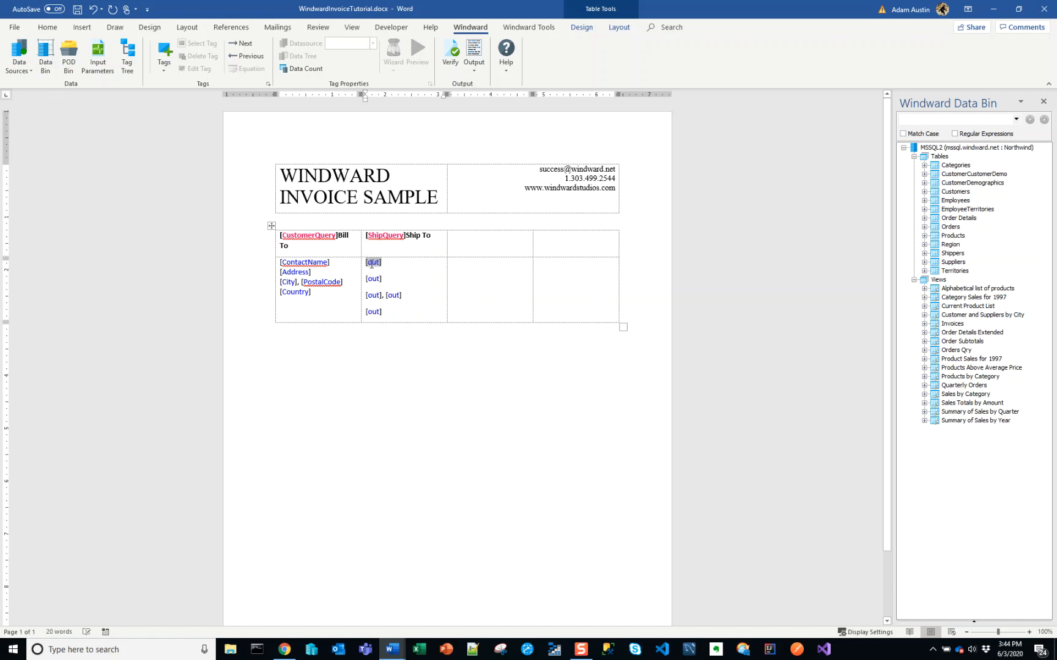
pyautogui.click(305, 70)
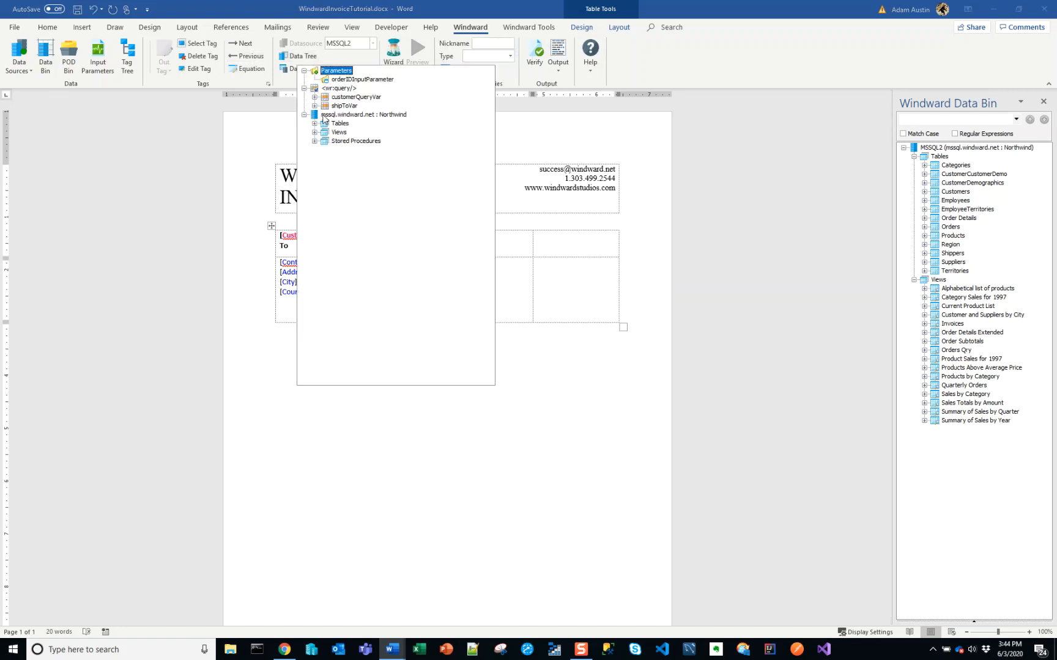
pyautogui.click(315, 105)
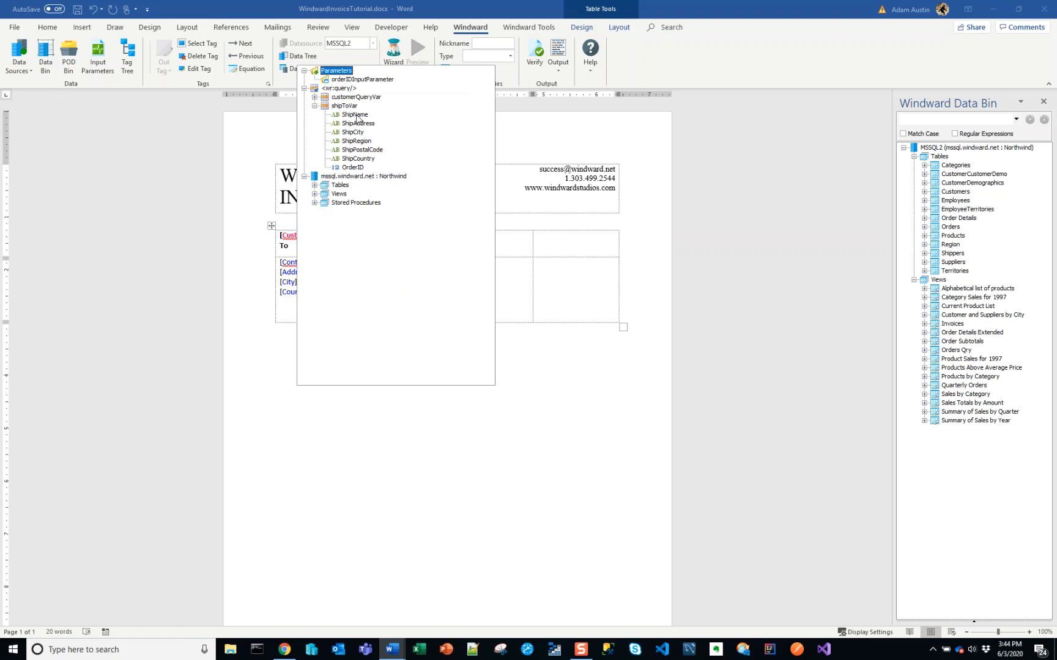
pyautogui.click(356, 116)
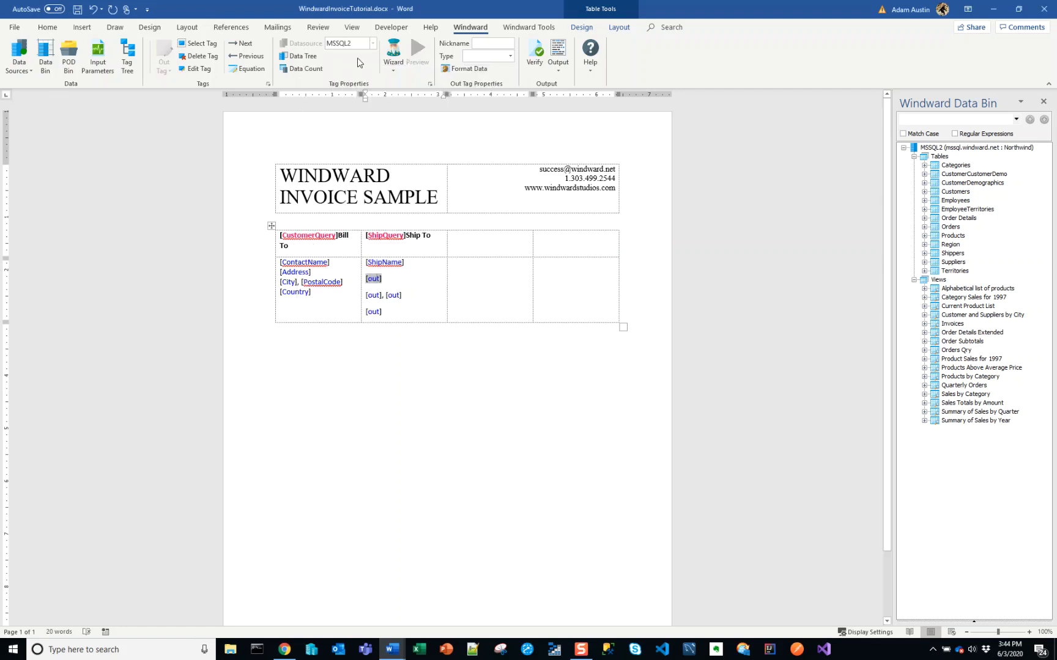
pyautogui.click(305, 57)
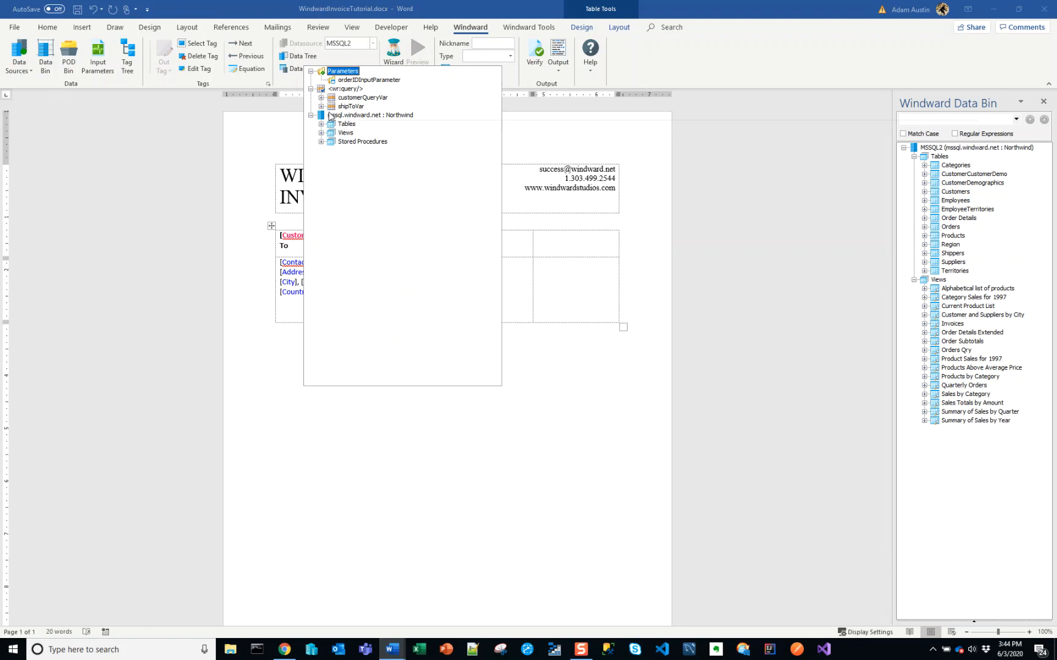
pyautogui.click(320, 107)
pyautogui.click(357, 124)
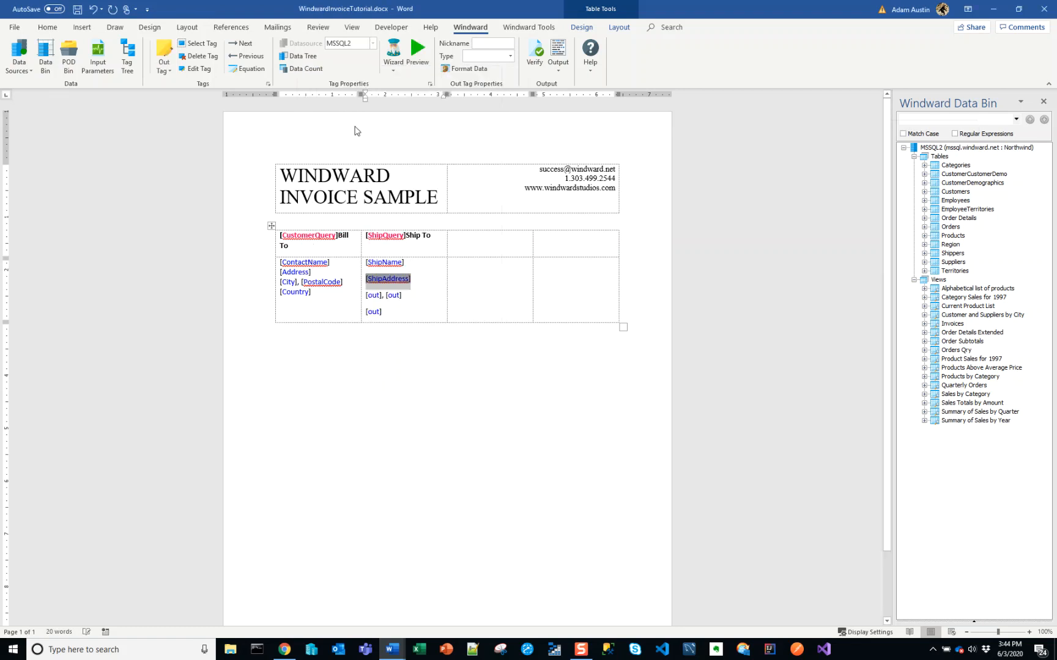
# Link the two Out tags on the third line to shipToVar's ShipCity and ShipPostalCode columns
pyautogui.click(302, 56)
pyautogui.click(319, 102)
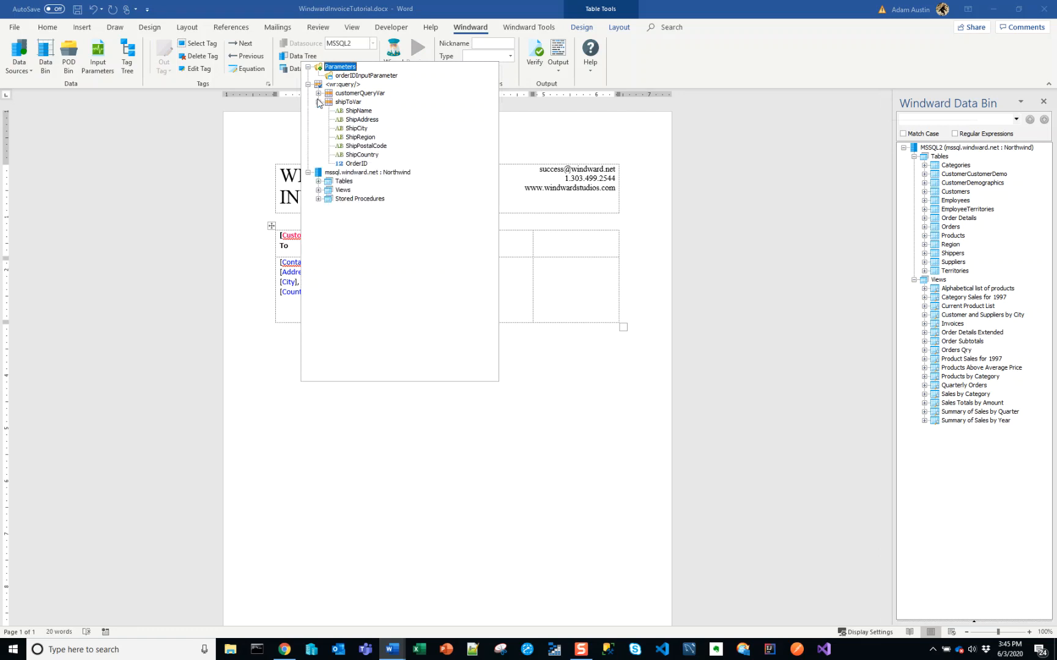
pyautogui.doubleClick(358, 128)
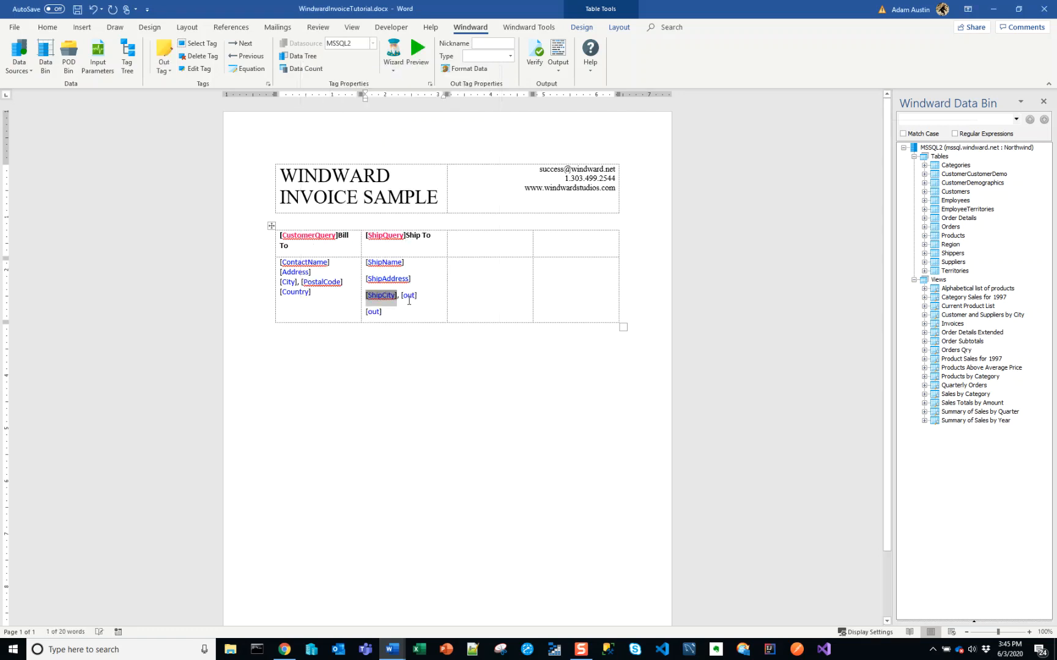
pyautogui.click(310, 60)
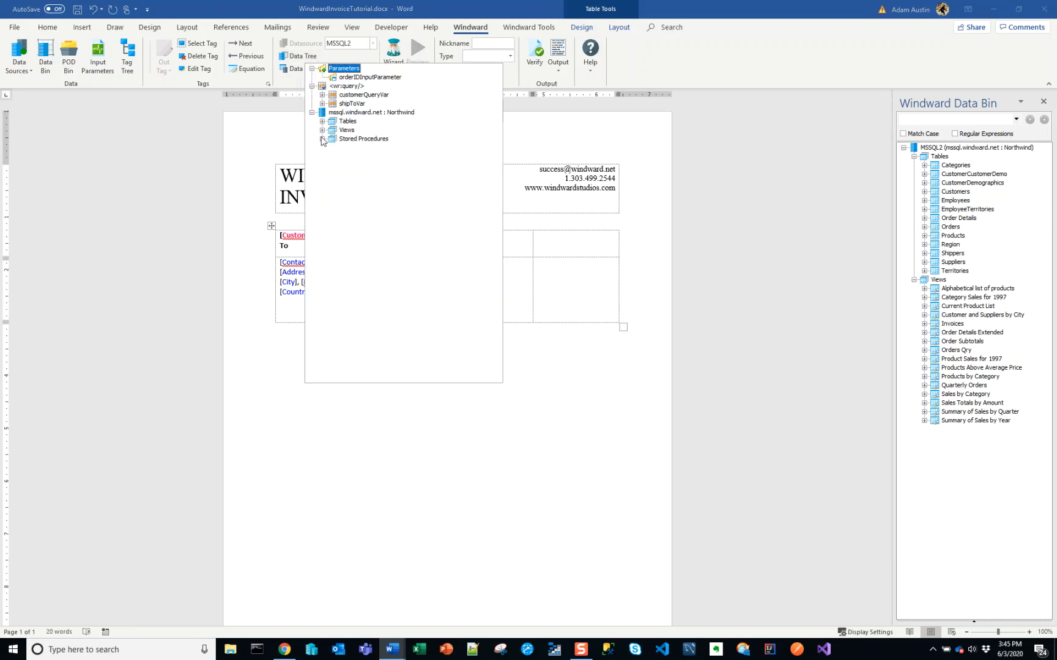
pyautogui.click(323, 104)
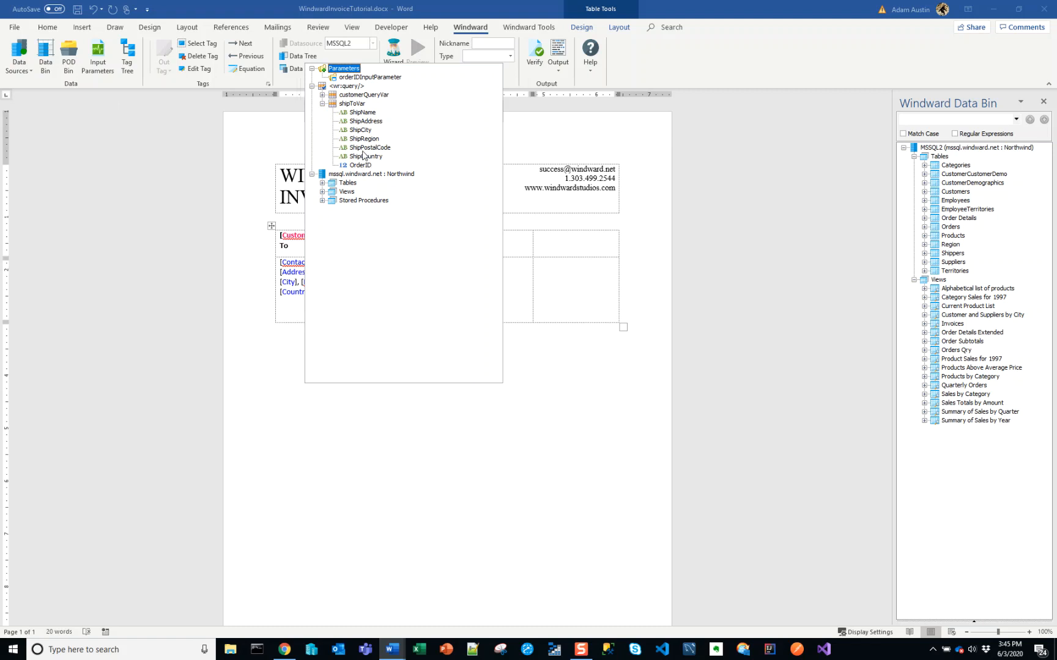
pyautogui.doubleClick(368, 148)
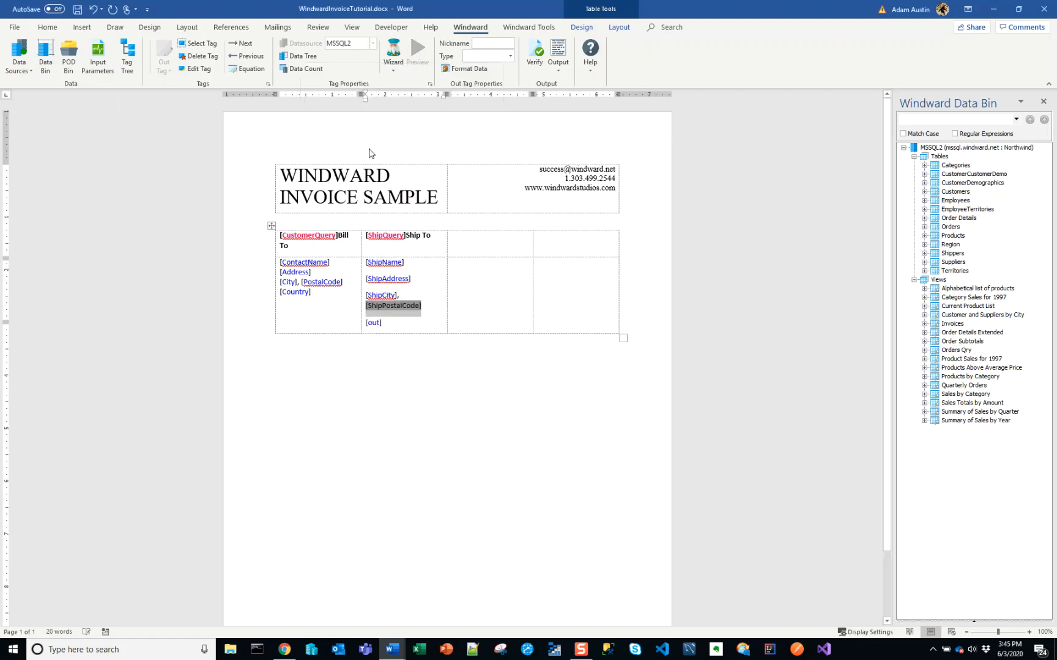
# Link the last Out tag in the Ship To cell to shipToVar's ShipCountry column
pyautogui.click(370, 323)
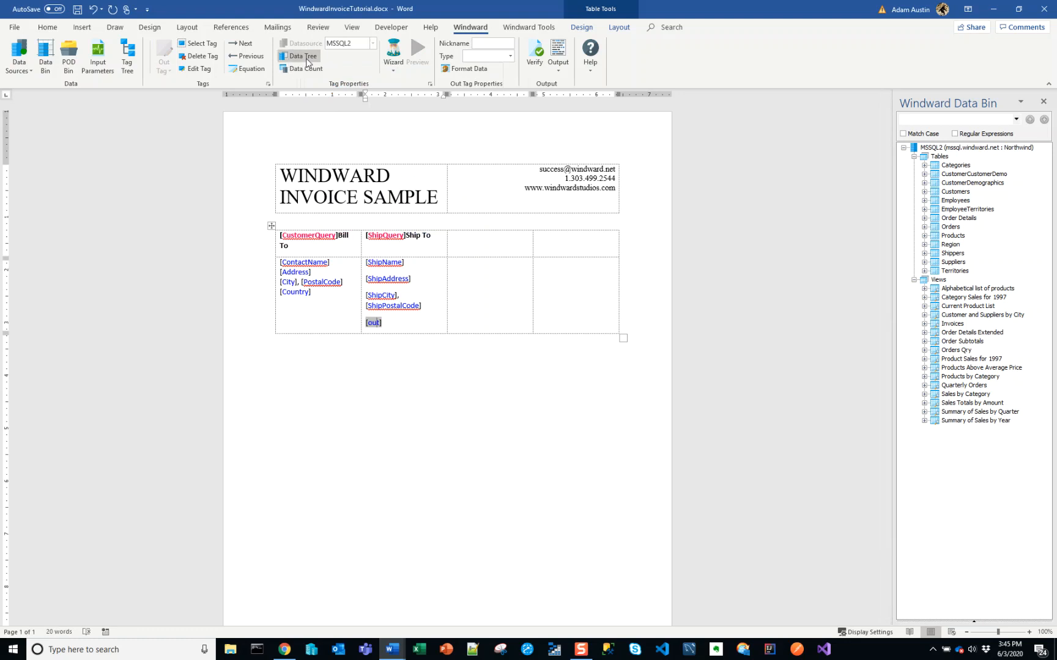
pyautogui.click(305, 64)
pyautogui.click(319, 104)
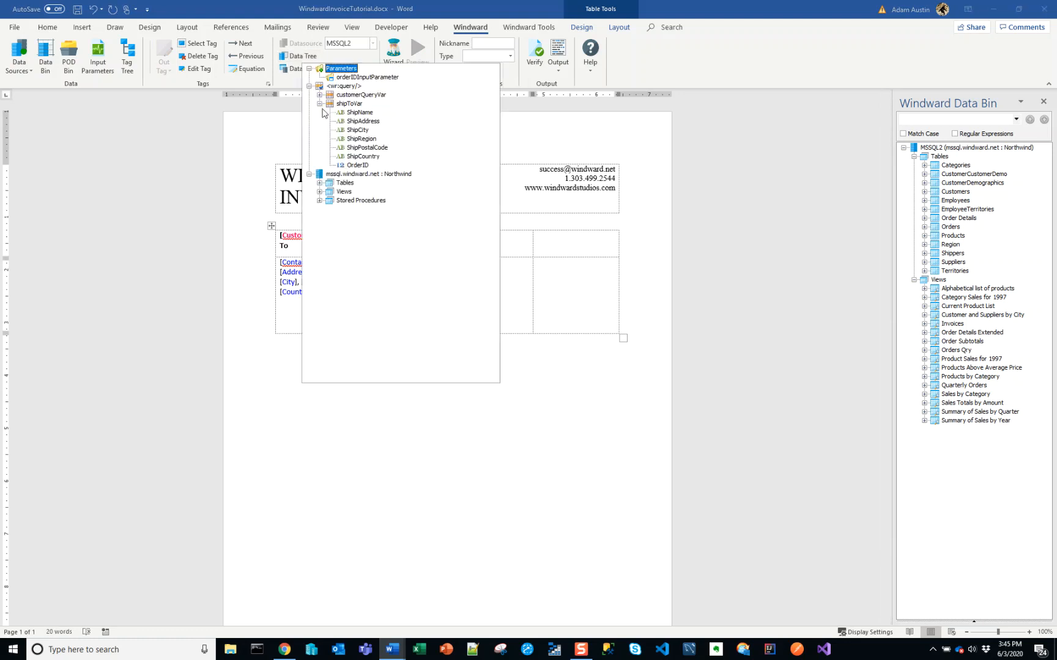
pyautogui.click(363, 156)
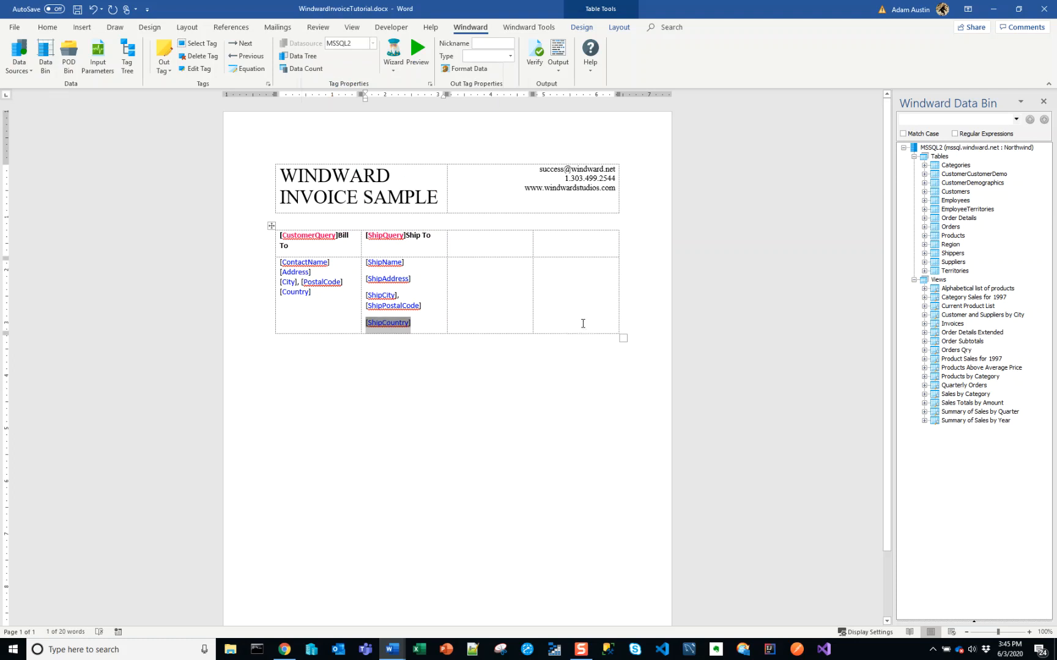
# Set the paragraph spacing after to 0 pt for the entire document
pyautogui.hotkey('ctrl', 'a')
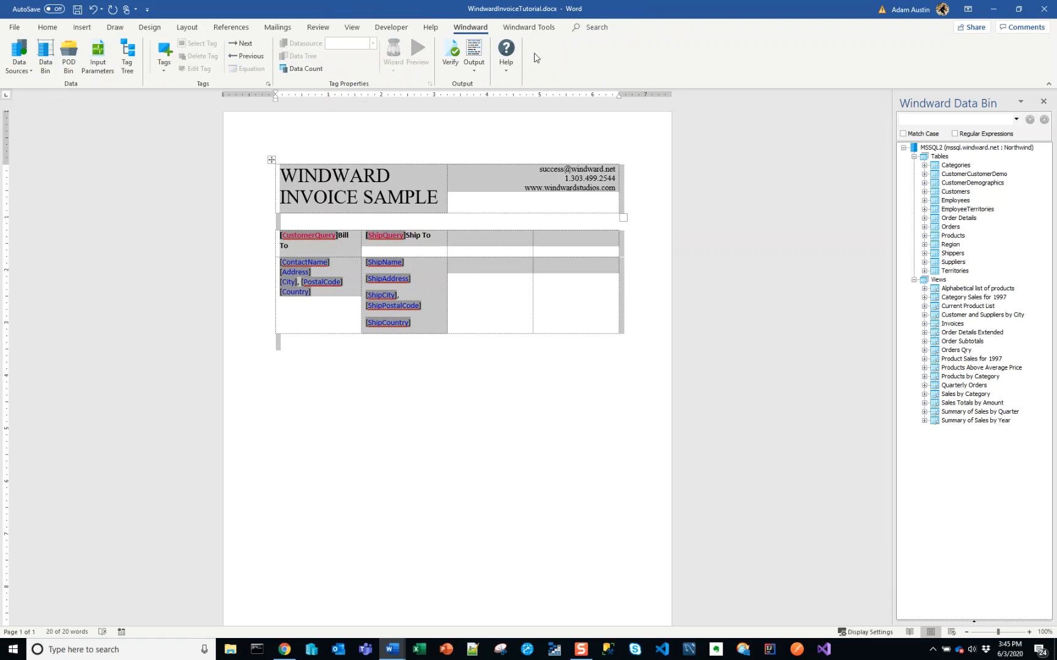
pyautogui.click(47, 27)
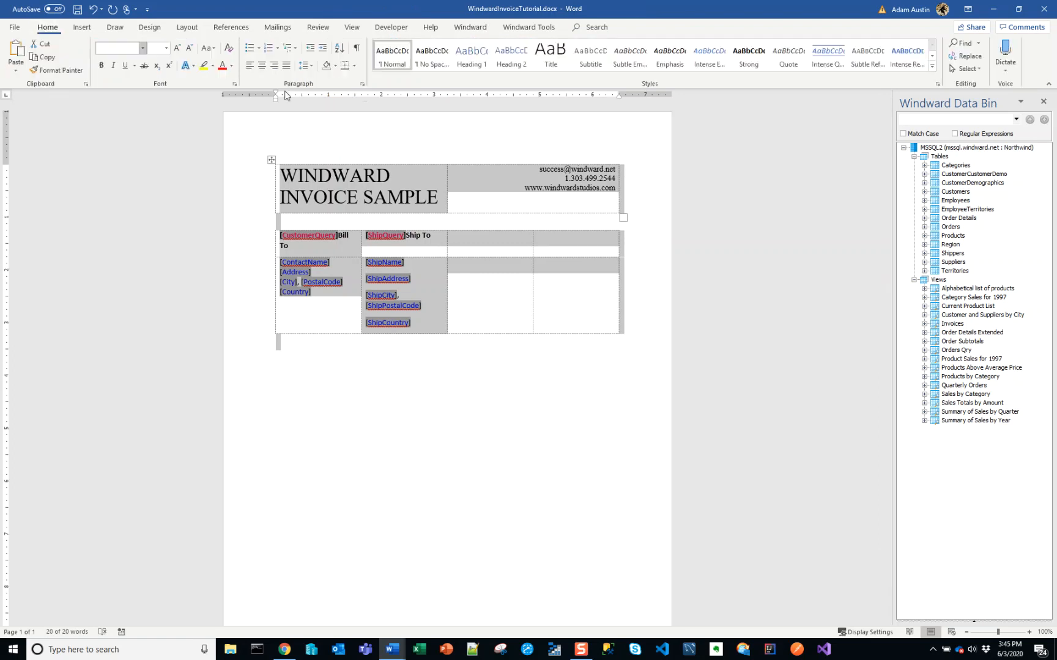
pyautogui.click(363, 85)
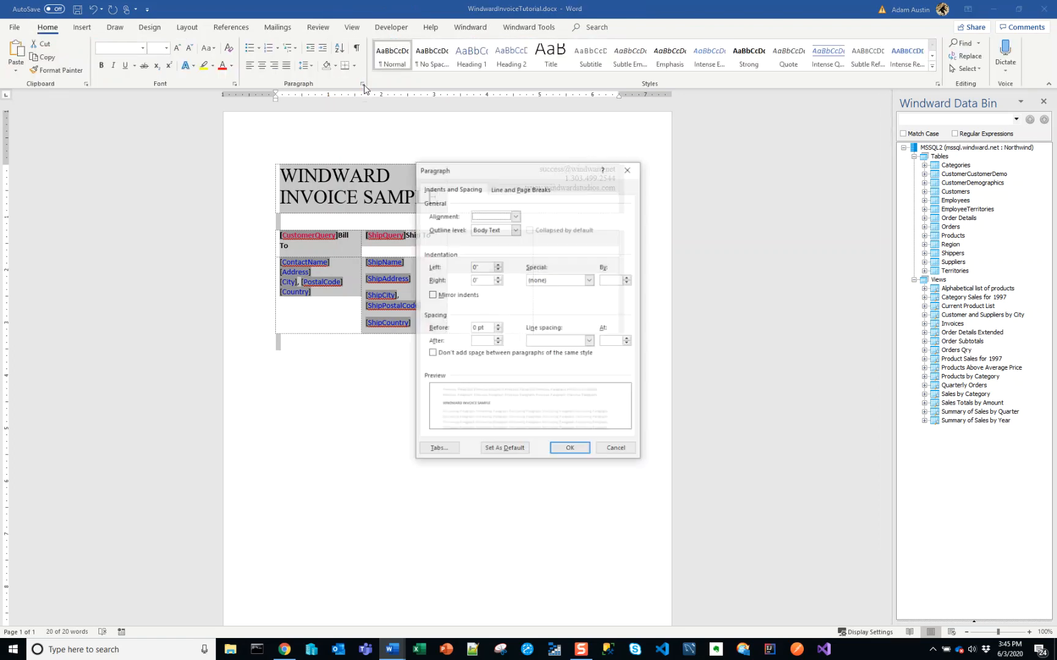
pyautogui.click(498, 344)
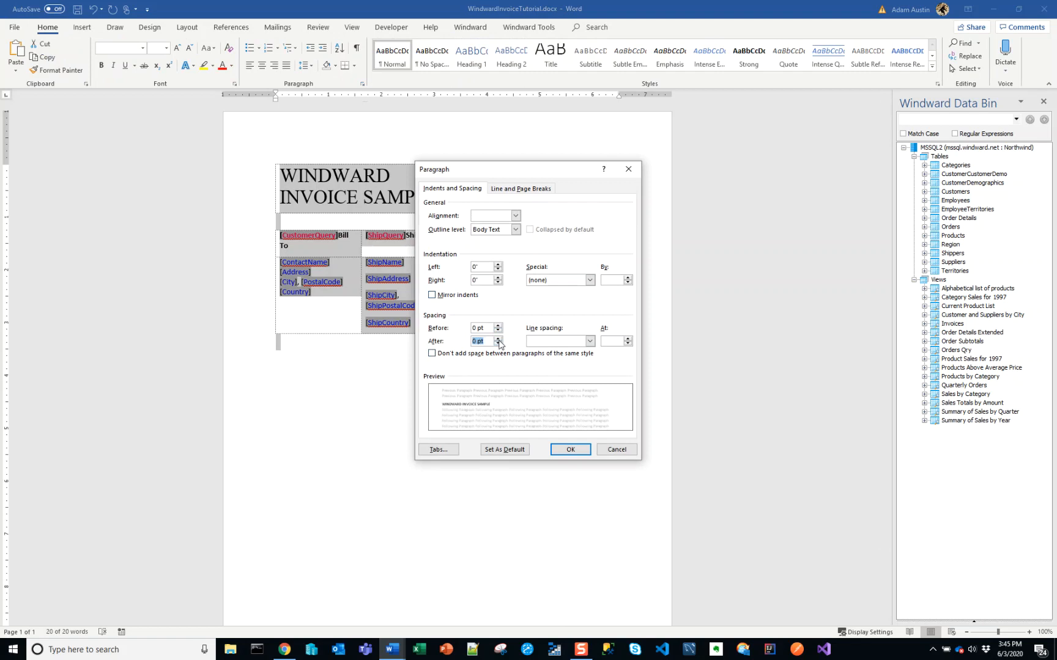
pyautogui.click(582, 451)
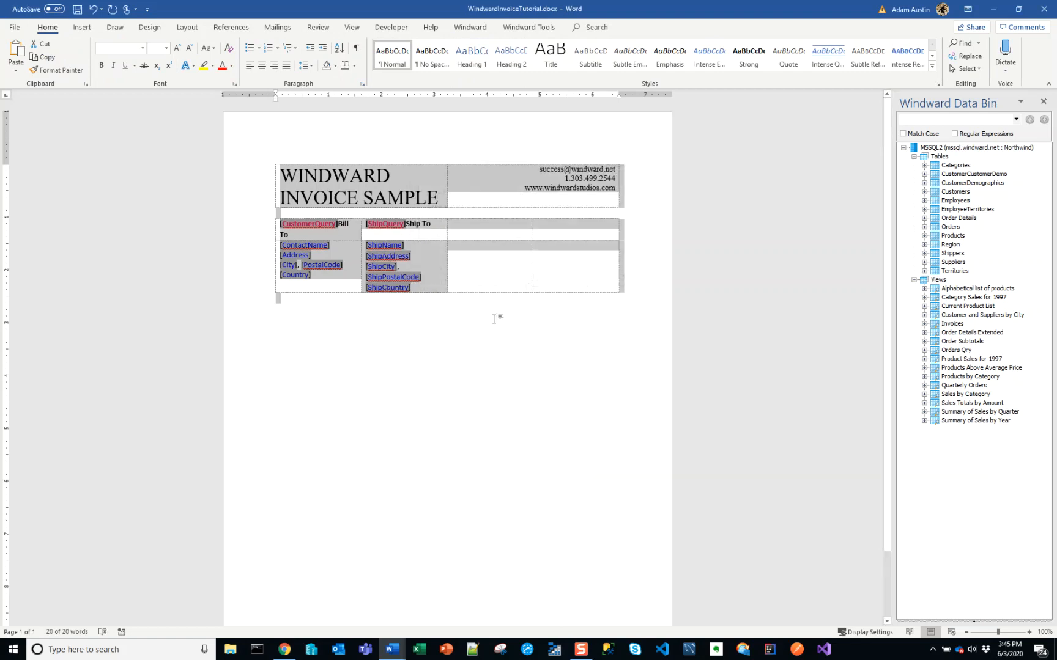
# Generate a DOCX report from the invoice template, accepting the prompt for its variables
pyautogui.click(494, 280)
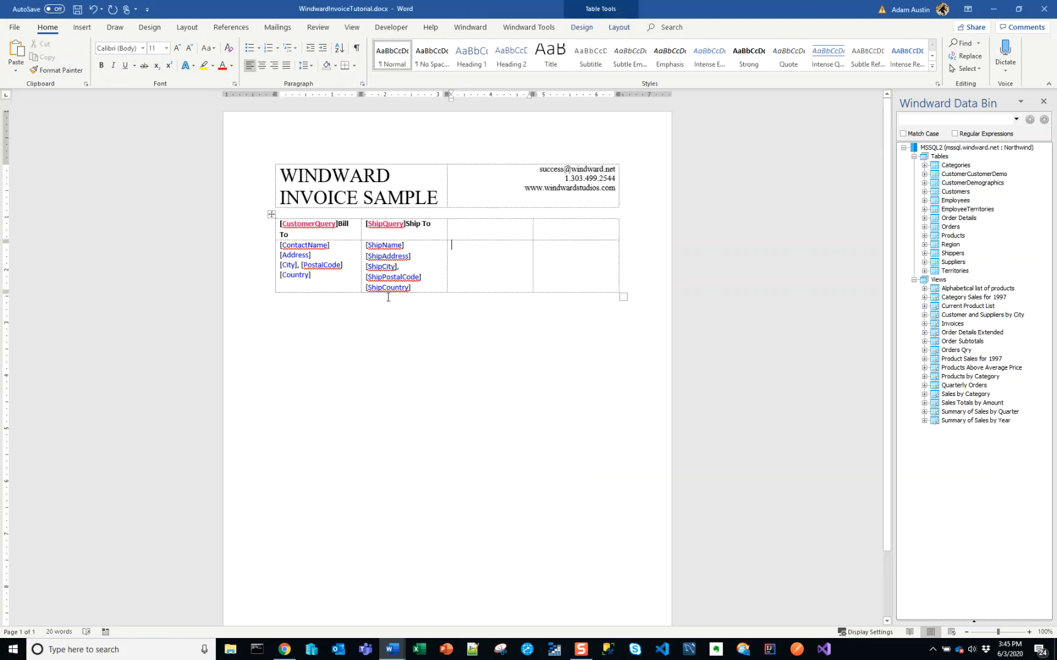
pyautogui.click(371, 277)
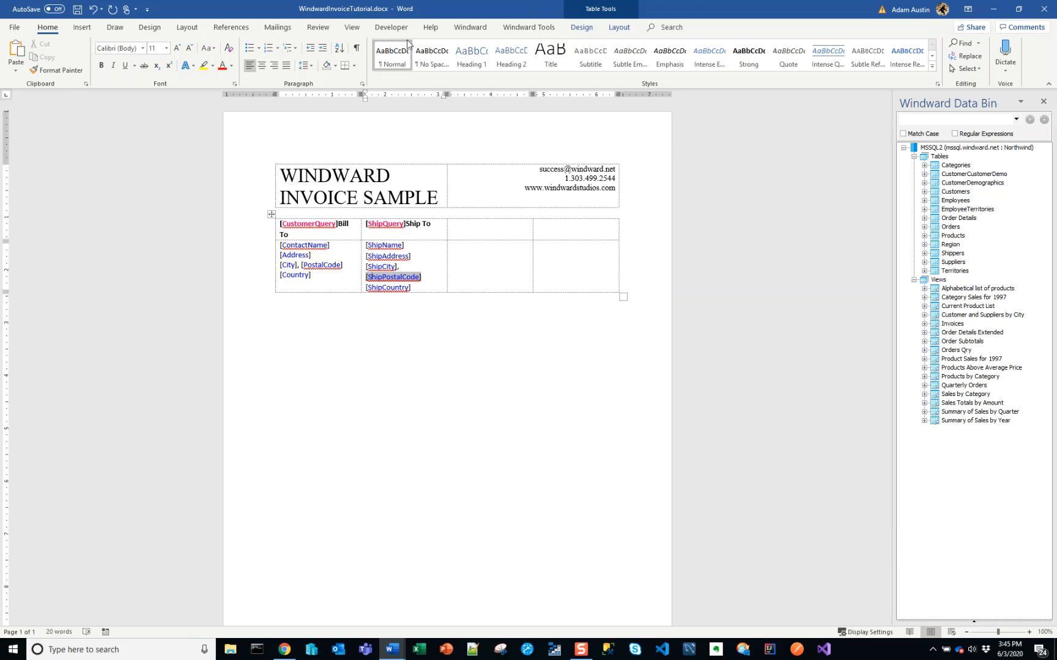
pyautogui.click(471, 27)
pyautogui.click(558, 73)
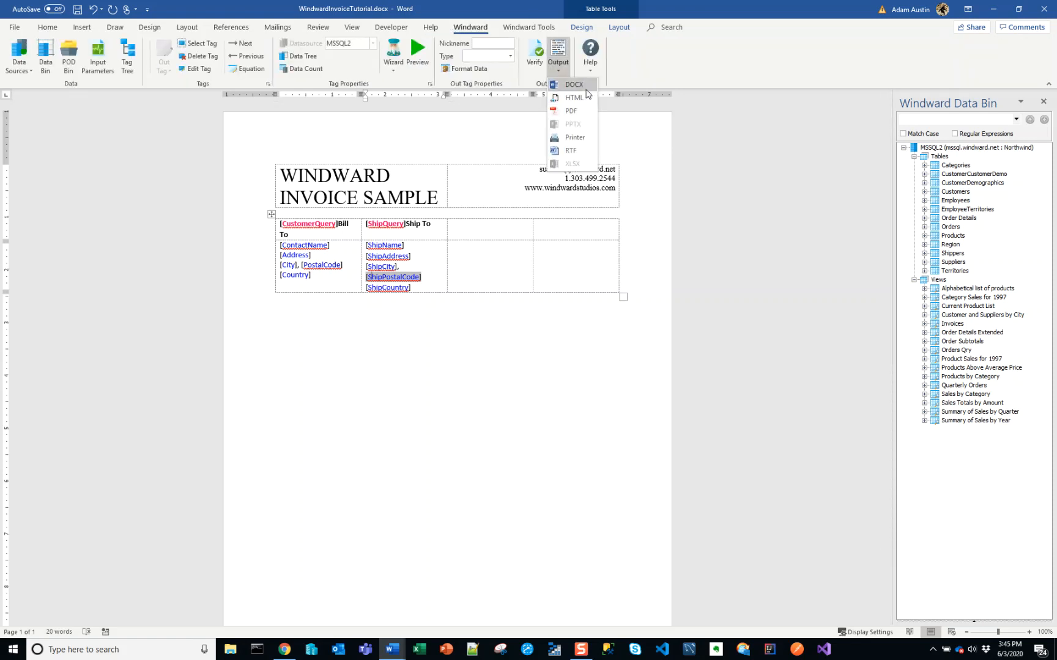
pyautogui.click(572, 87)
pyautogui.click(565, 365)
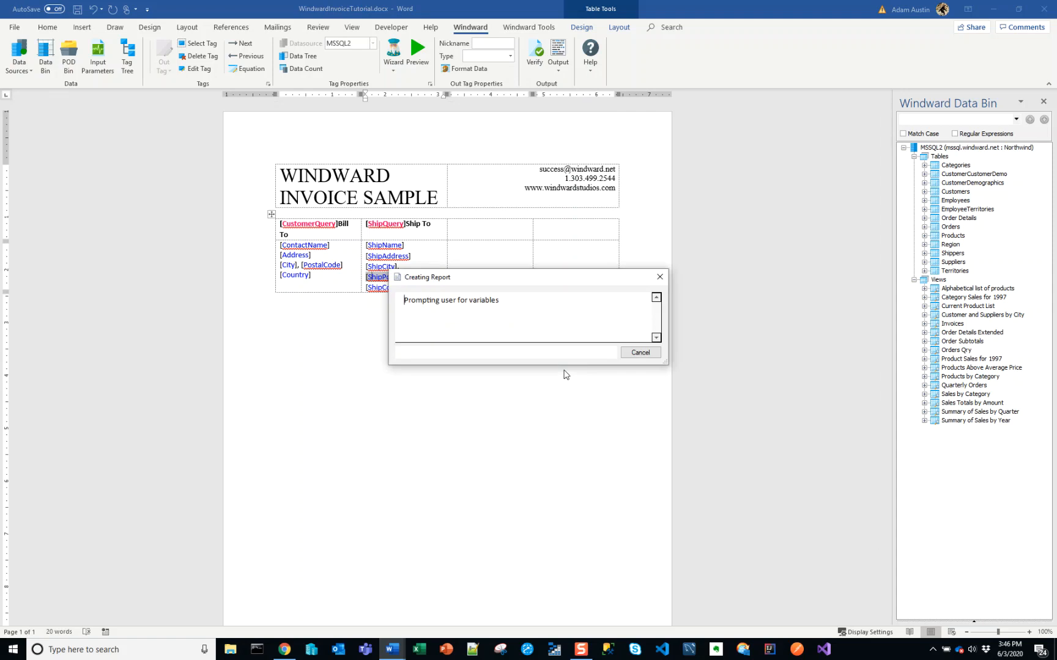
pyautogui.click(605, 406)
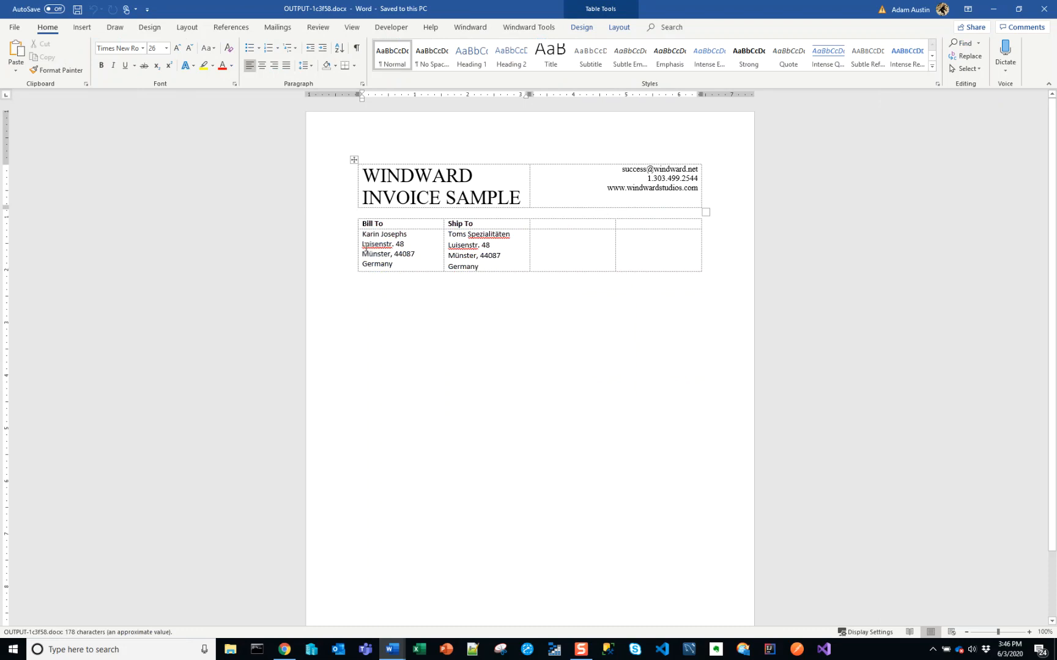
# Compare the street, city and postal code lines under Bill To and Ship To in the generated report, and close it
pyautogui.moveTo(366, 245); pyautogui.dragTo(412, 247)
pyautogui.tripleClick(452, 246)
pyautogui.doubleClick(406, 254)
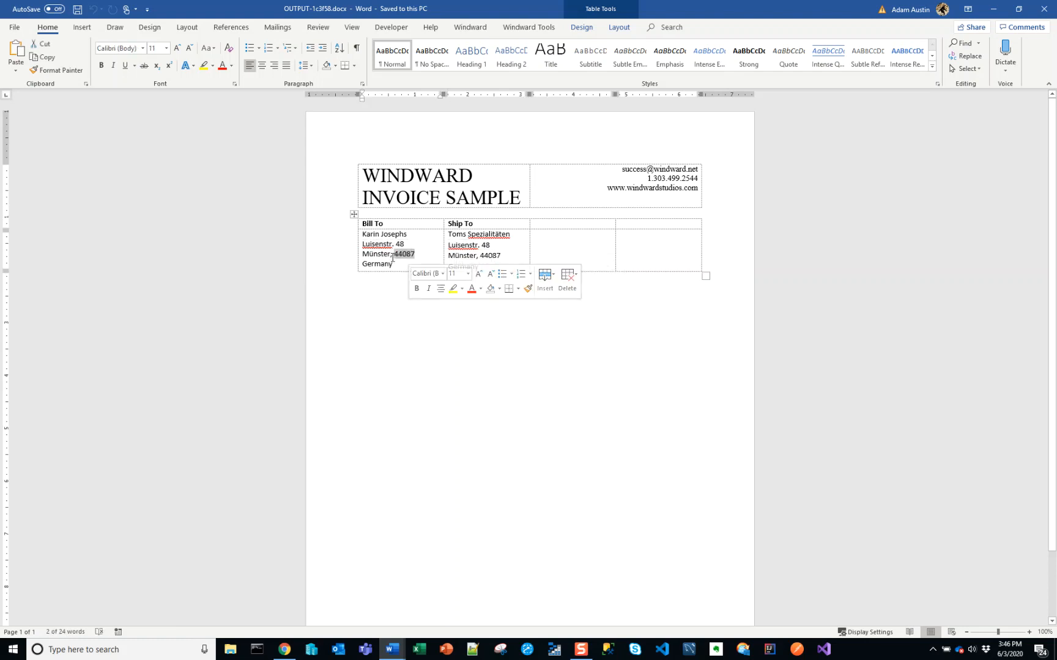
pyautogui.doubleClick(384, 254)
pyautogui.doubleClick(401, 254)
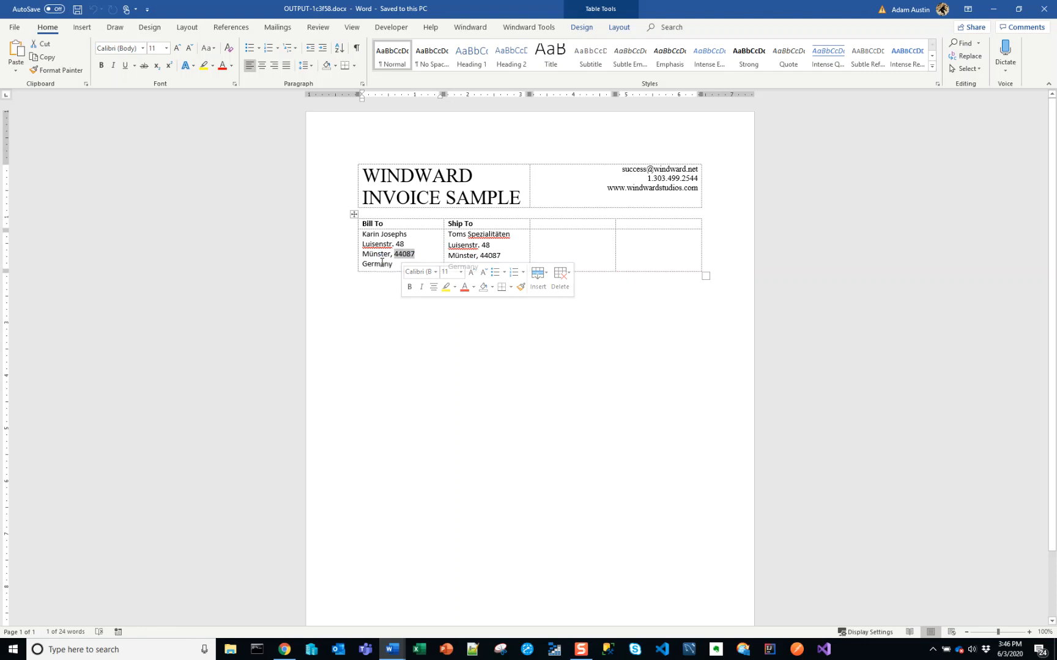
pyautogui.doubleClick(378, 254)
pyautogui.doubleClick(404, 254)
pyautogui.doubleClick(462, 256)
pyautogui.click(494, 256)
pyautogui.doubleClick(494, 256)
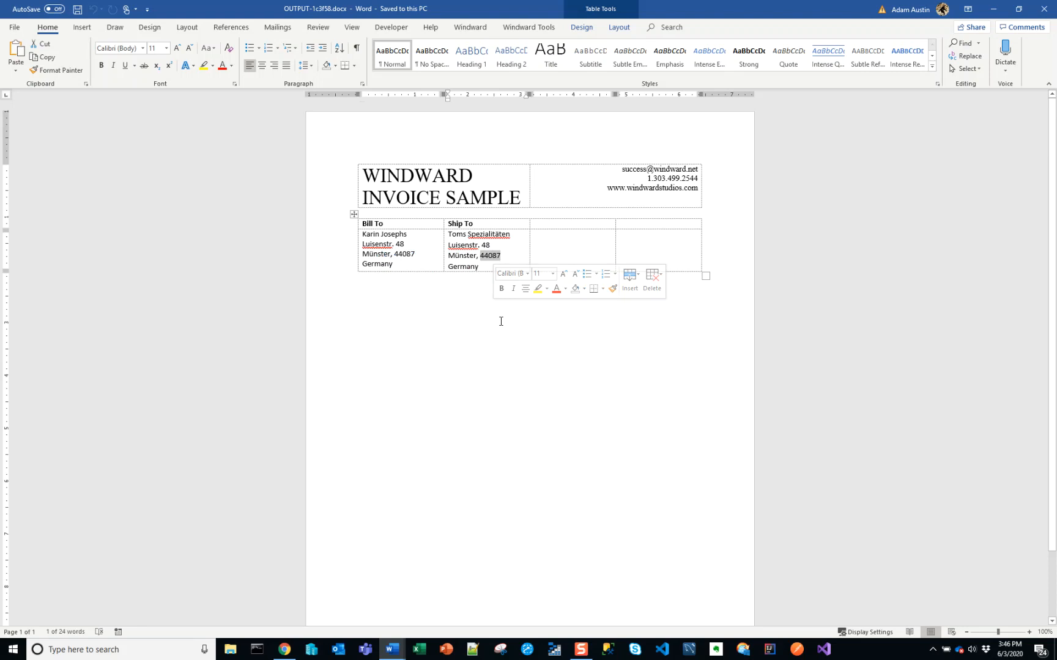
pyautogui.click(510, 385)
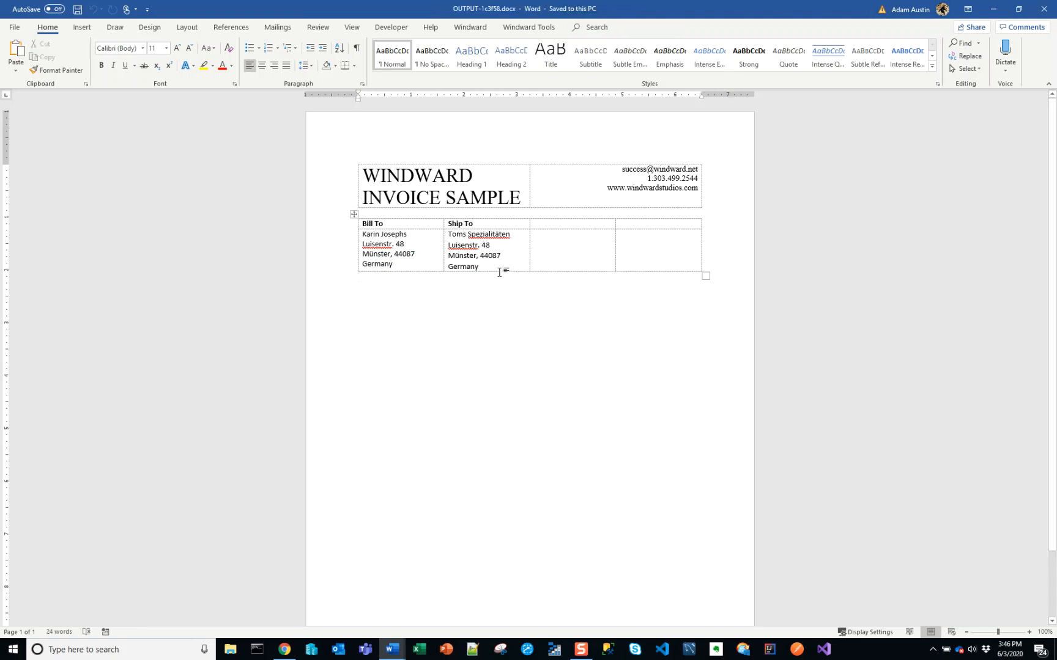
pyautogui.click(546, 267)
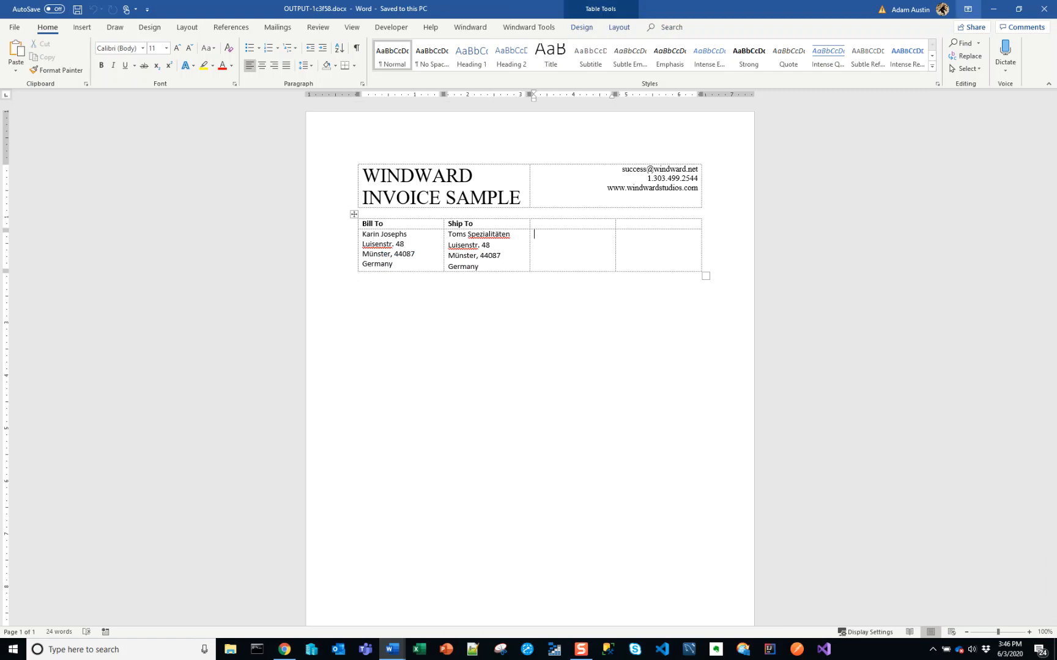
pyautogui.click(1043, 9)
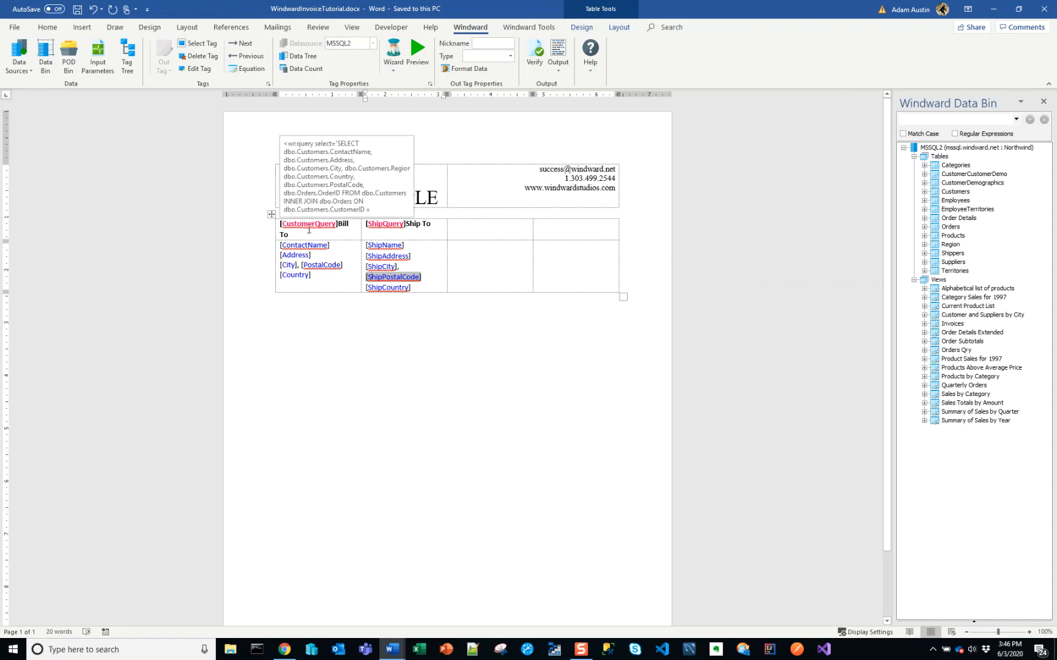
# Review the ShipQuery tag's columns and order filter in the SQL Select Wizard and accept them
pyautogui.click(376, 226)
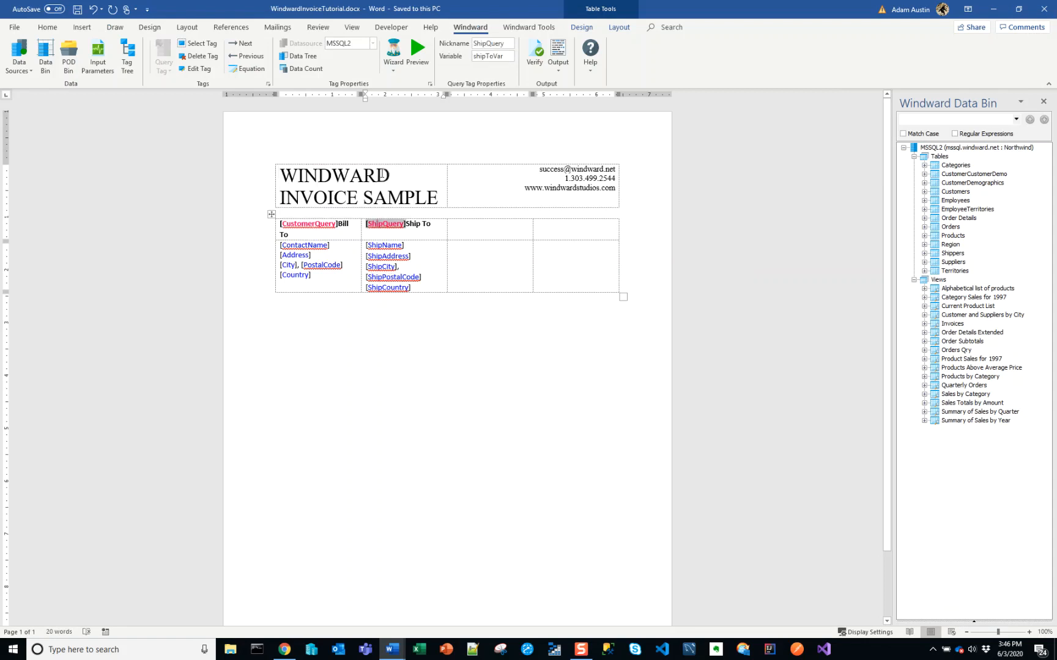
pyautogui.click(394, 53)
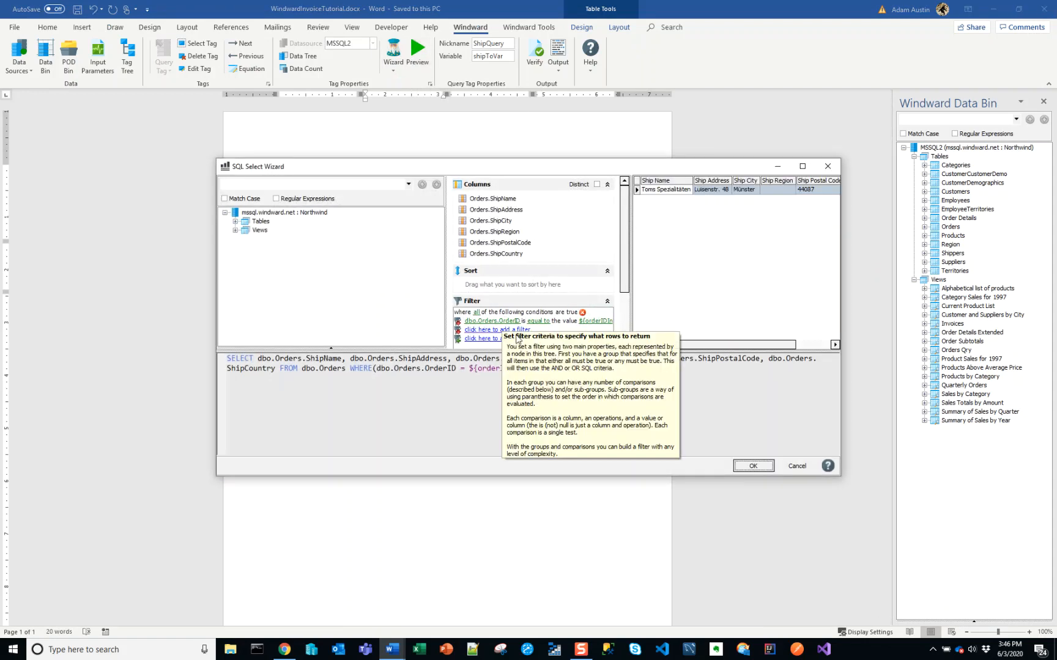
pyautogui.click(755, 467)
# Compare the Bill To and Ship To sections of the finished sample invoice with the query and Out tags in the template
pyautogui.hotkey('alt', 'Tab')
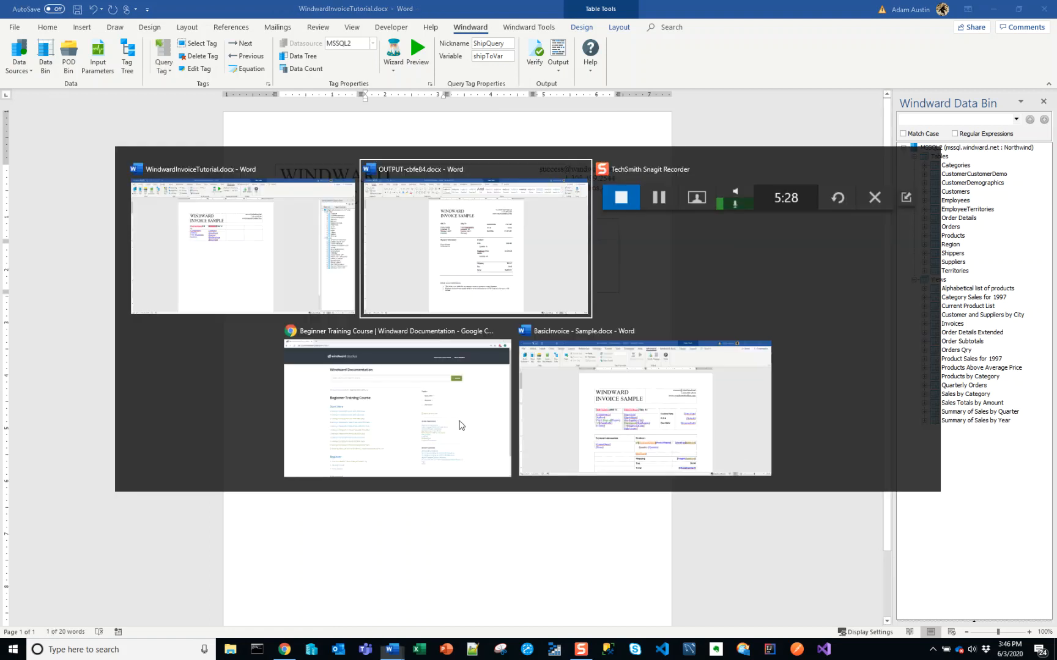
pyautogui.click(521, 316)
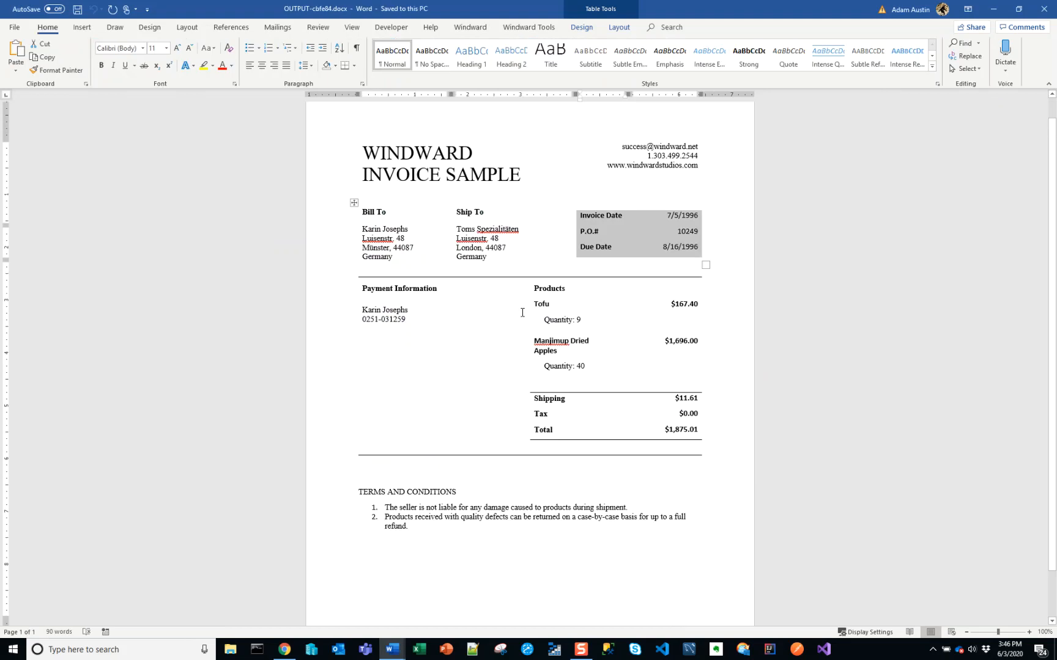
pyautogui.click(611, 217)
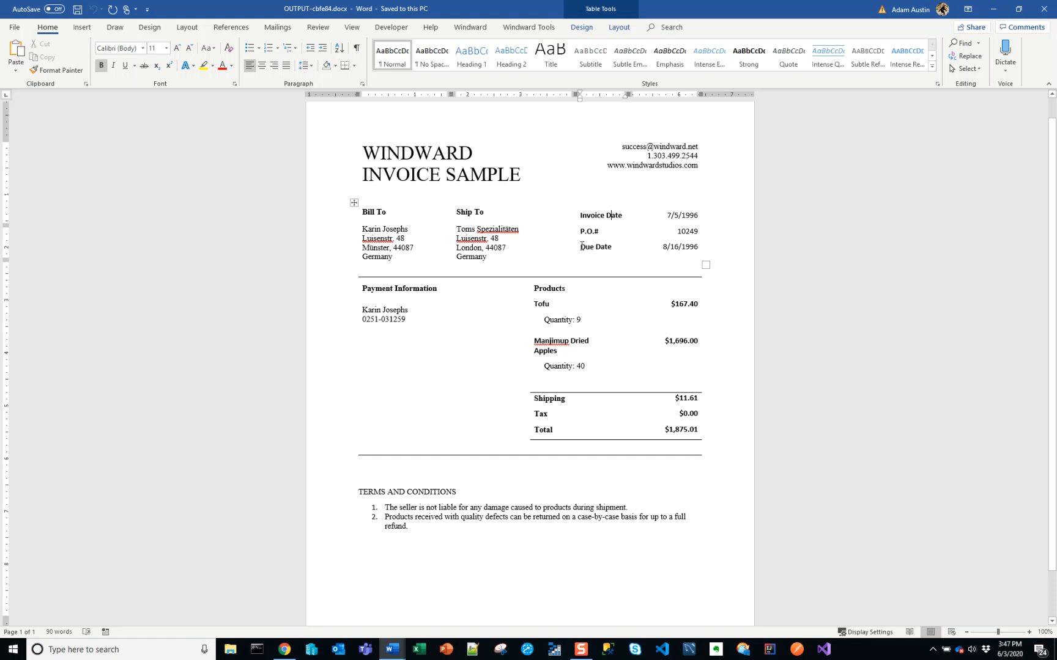
pyautogui.click(386, 212)
pyautogui.moveTo(387, 212); pyautogui.dragTo(415, 249)
pyautogui.moveTo(483, 212)
pyautogui.mouseDown()
pyautogui.moveTo(456, 212)
pyautogui.moveTo(476, 230)
pyautogui.mouseUp()
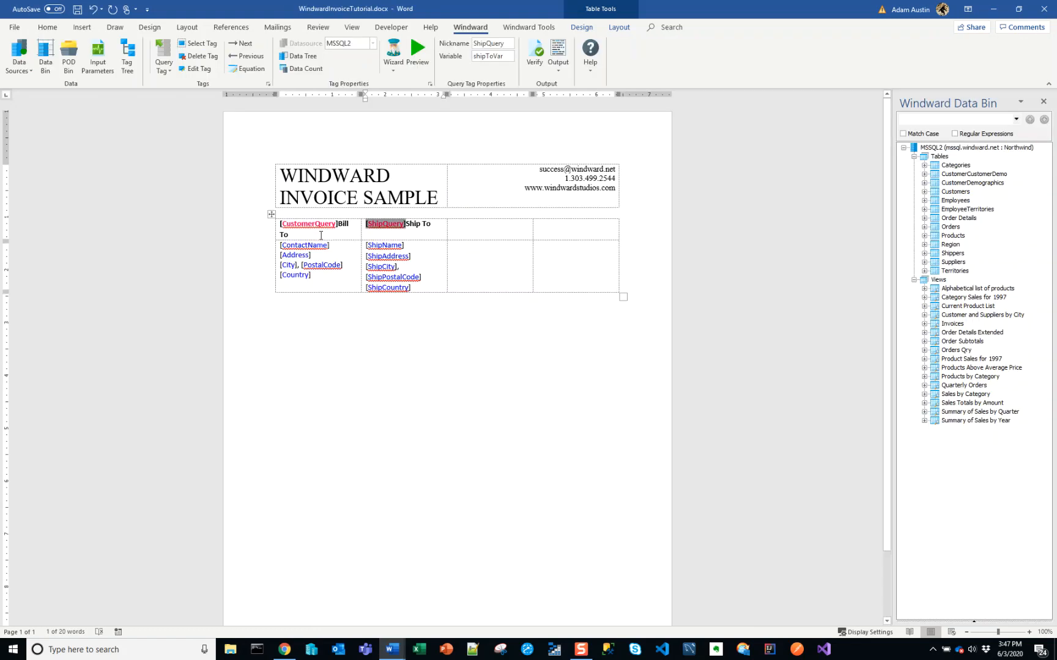
pyautogui.tripleClick(320, 235)
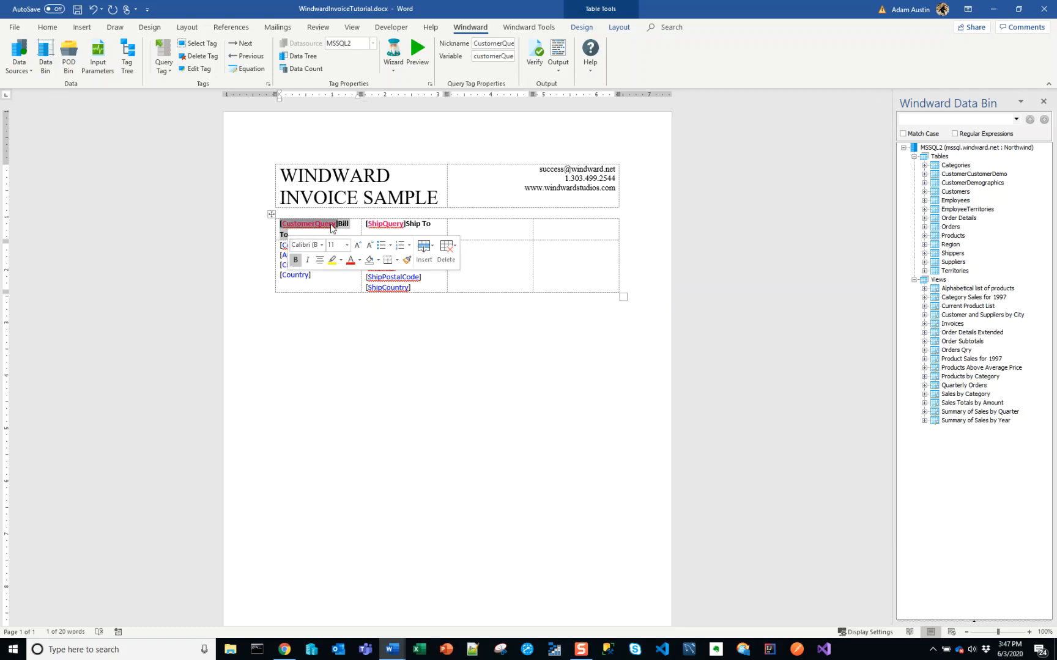
pyautogui.click(323, 275)
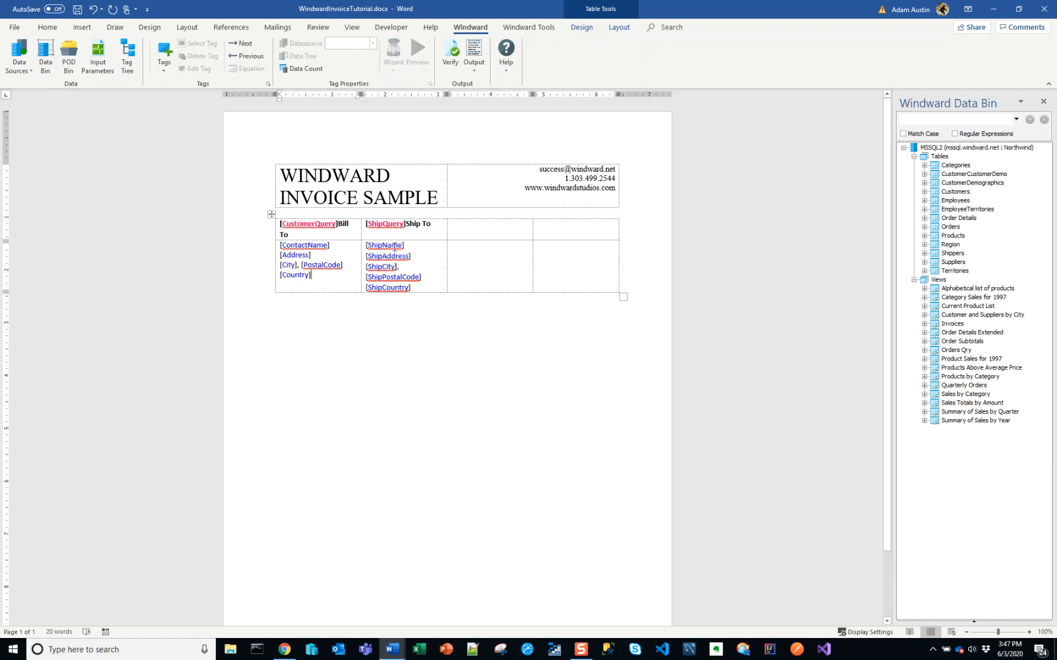
# Examine the Invoice Date, P.O.# and Due Date labels and their values in the finished sample invoice
pyautogui.hotkey('alt', 'Tab')
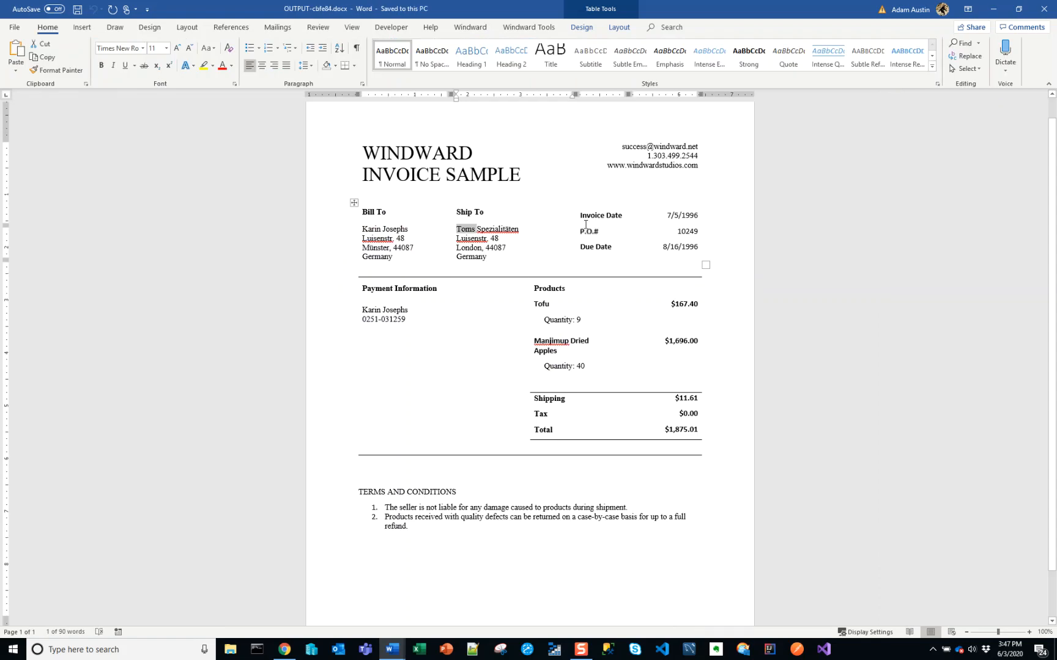
pyautogui.moveTo(580, 215); pyautogui.dragTo(597, 246)
pyautogui.moveTo(666, 215); pyautogui.dragTo(680, 247)
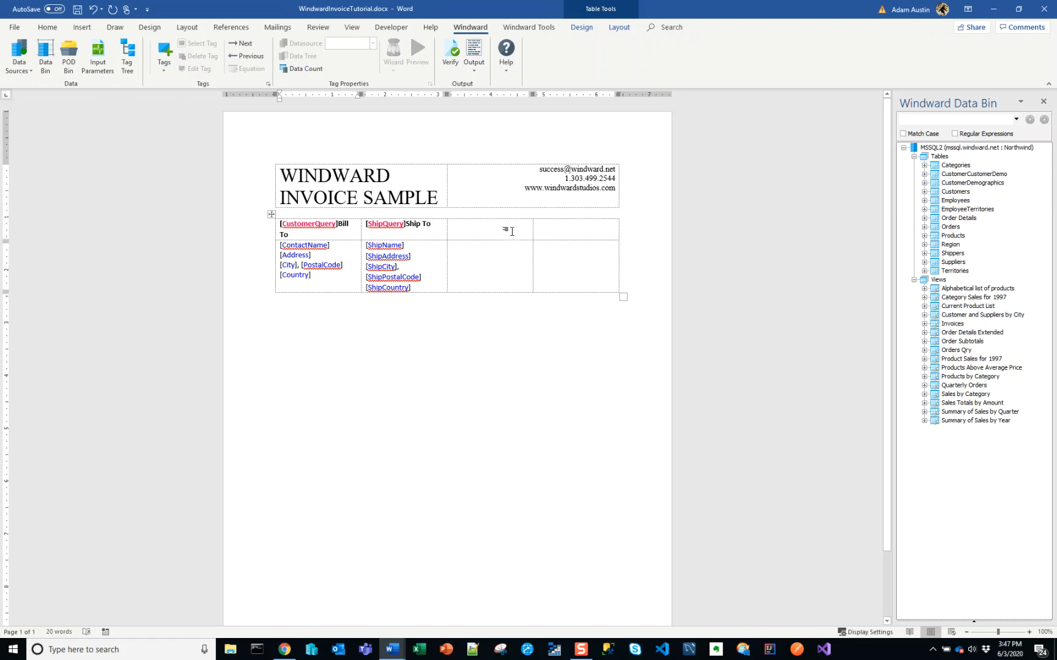
# In the template's address table, merge the two cells of the third column and the two cells of the fourth column
pyautogui.moveTo(511, 231); pyautogui.dragTo(512, 276)
pyautogui.click(495, 278)
pyautogui.moveTo(507, 228); pyautogui.dragTo(514, 248)
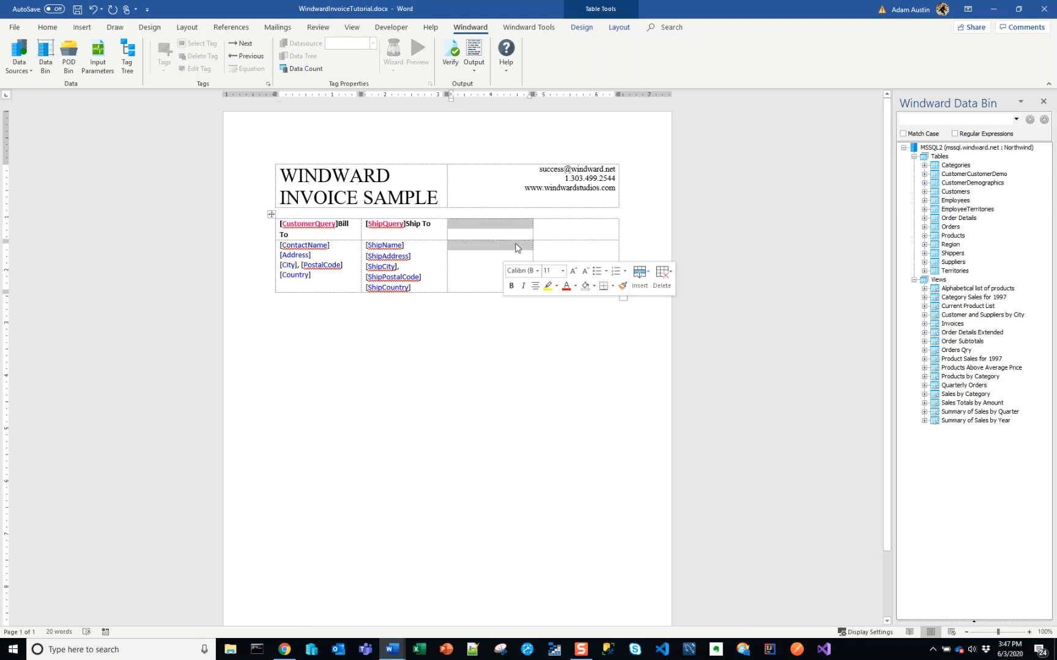
pyautogui.click(617, 27)
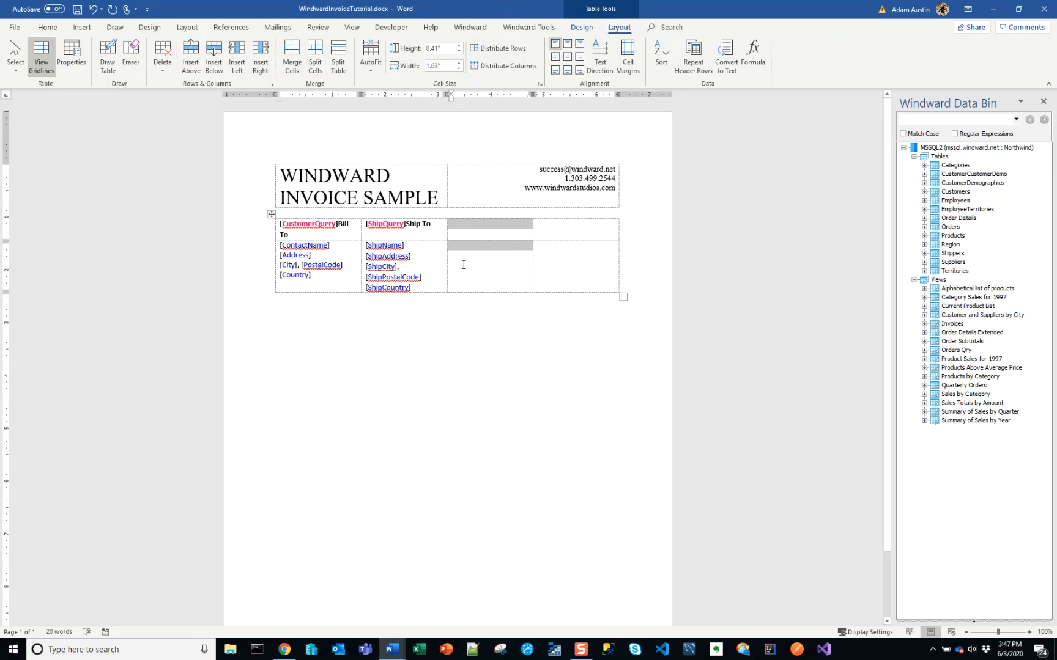
pyautogui.click(296, 72)
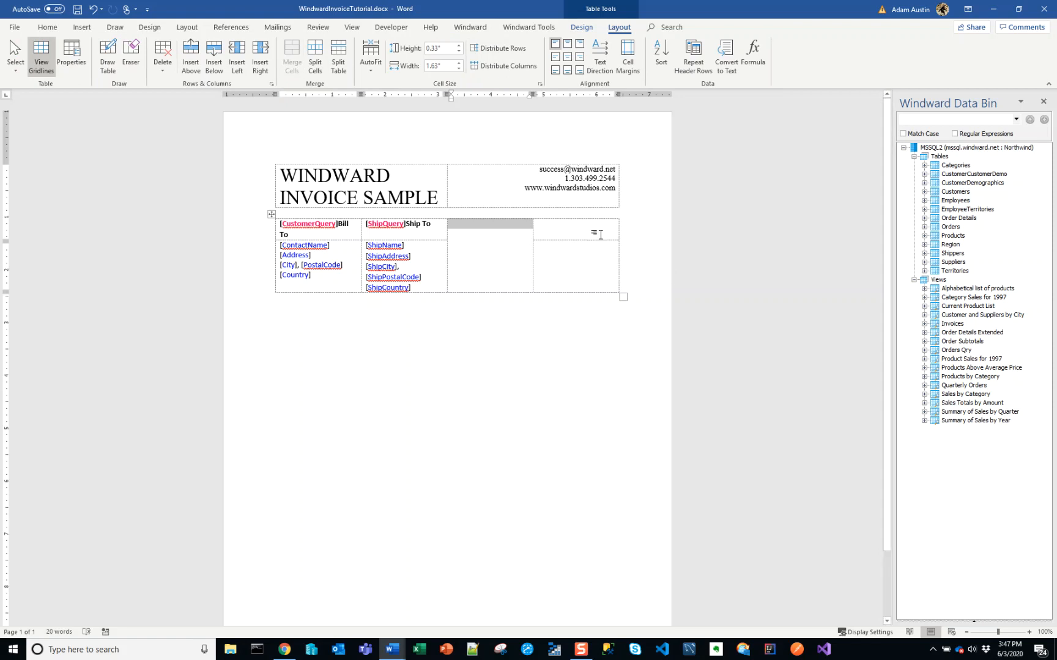
pyautogui.moveTo(598, 235); pyautogui.dragTo(597, 252)
pyautogui.click(295, 68)
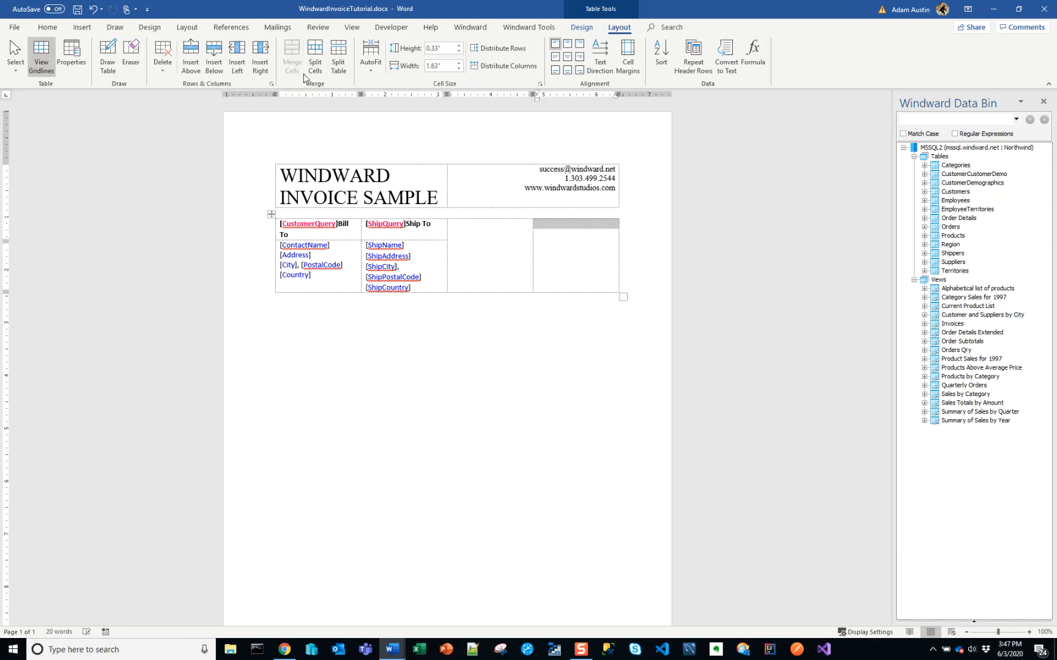
pyautogui.click(520, 271)
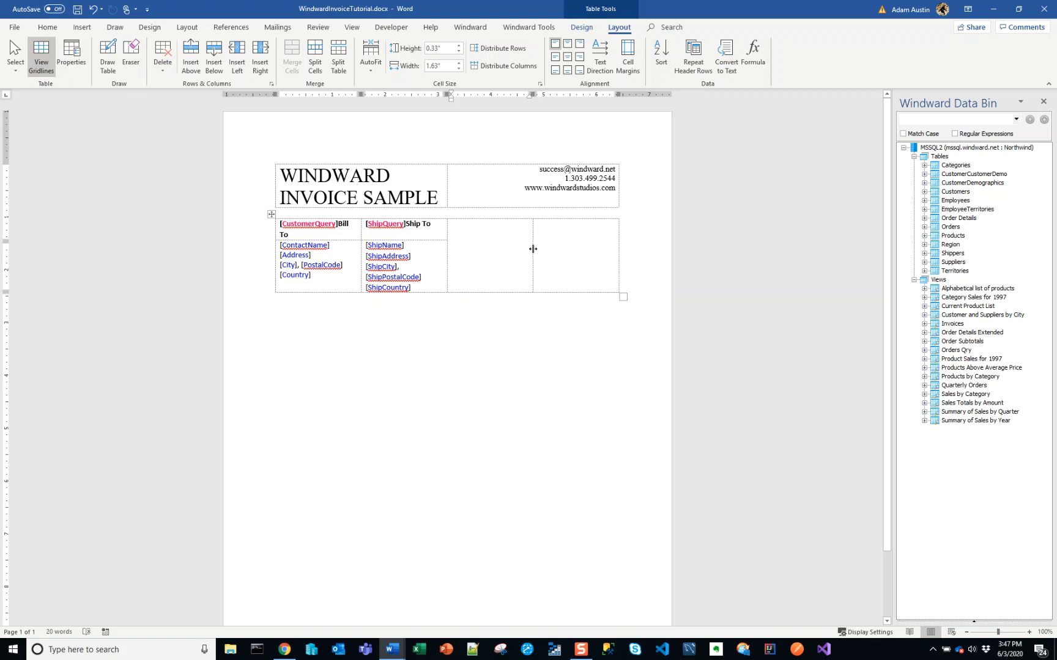
# Enter the labels Invoice Date, Due Date and PO # on separate lines in the merged third-column cell
pyautogui.hotkey('alt', 'Tab')
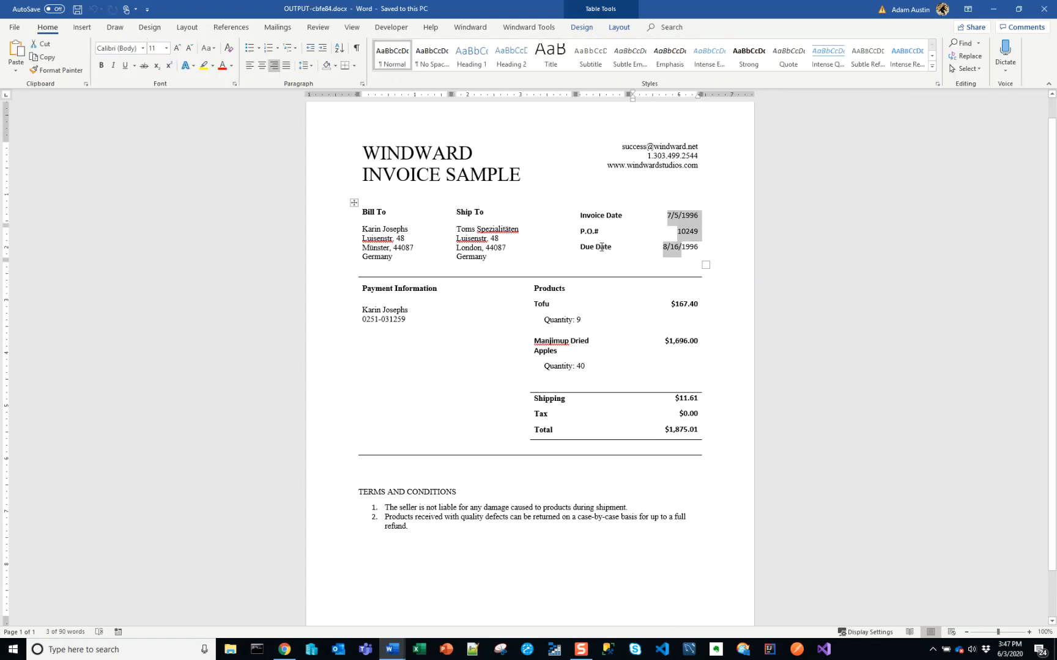
pyautogui.hotkey('alt', 'Tab')
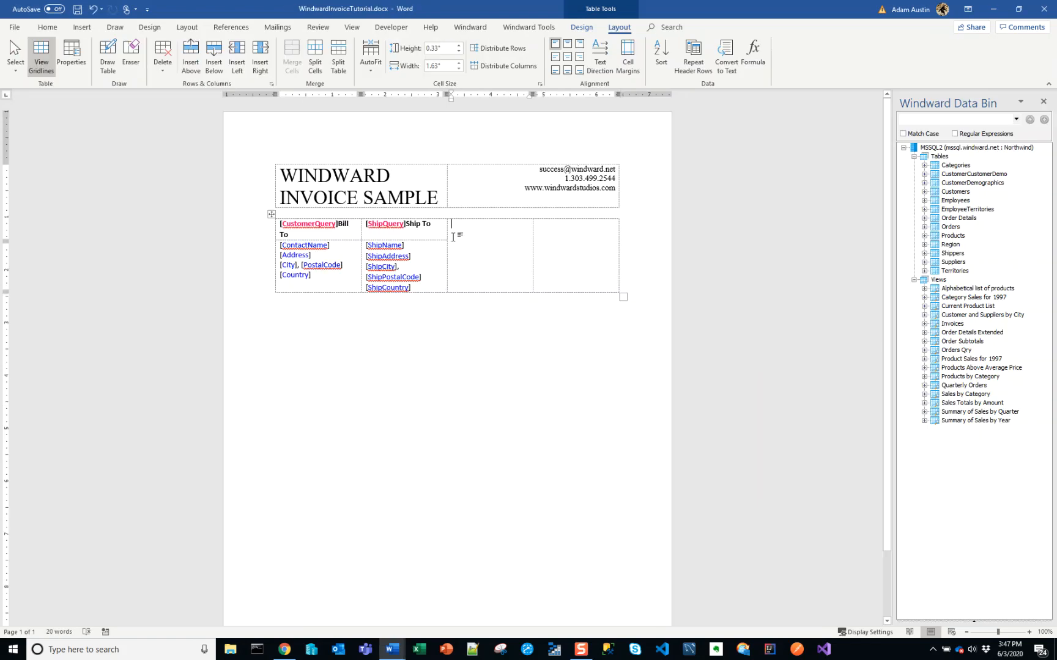
pyautogui.write('Invoice Date ')
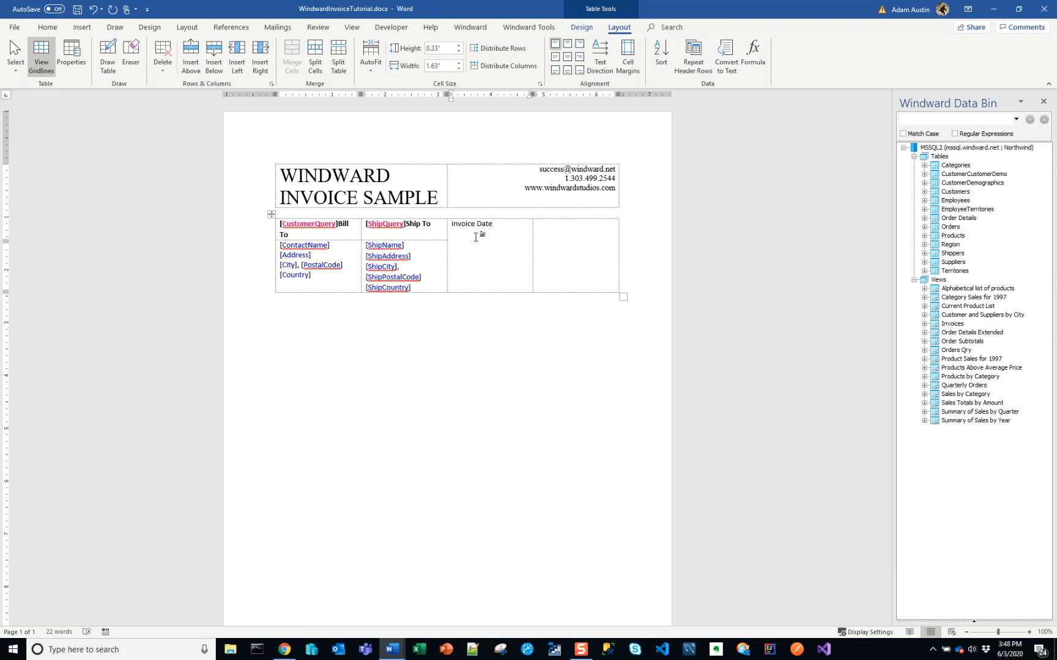
pyautogui.write('Due Date')
pyautogui.hotkey('alt', 'Tab')
pyautogui.hotkey('alt', 'Tab')
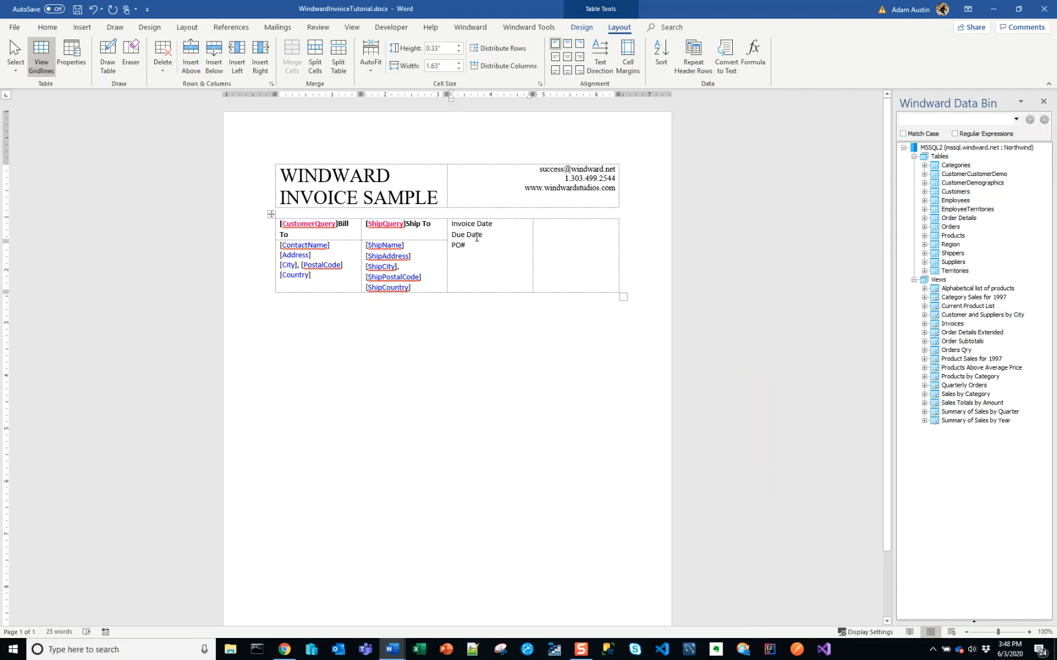
pyautogui.write('/')
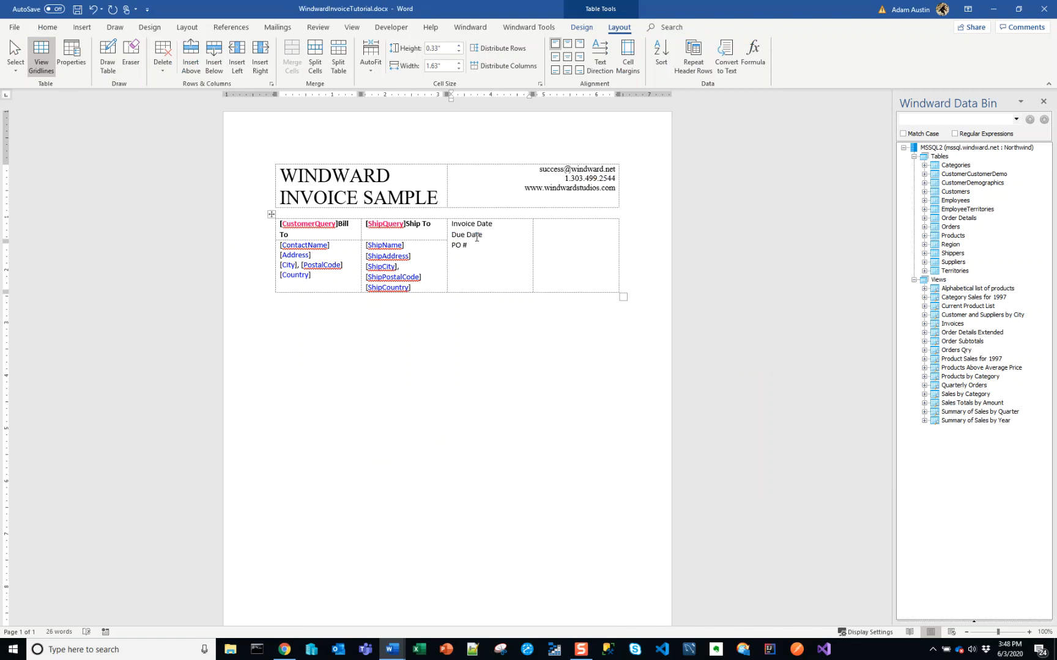
# Move the PO # label between Invoice Date and Due Date to match the finished sample invoice
pyautogui.hotkey('alt', 'Tab')
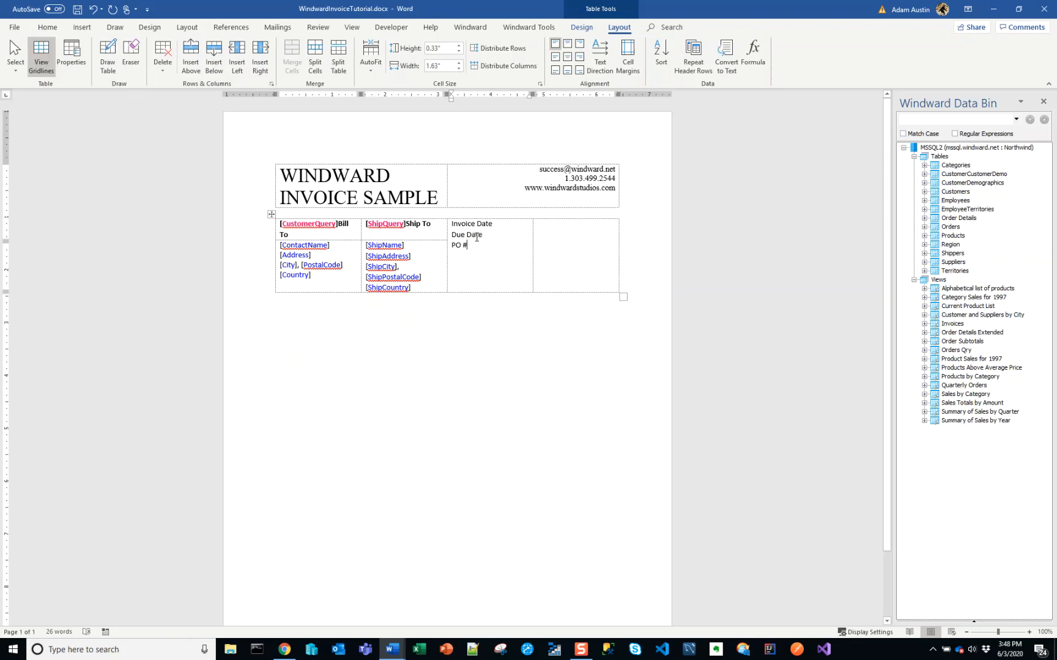
pyautogui.hotkey('ctrl', 'x')
pyautogui.press('Up')
pyautogui.hotkey('ctrl', 'v')
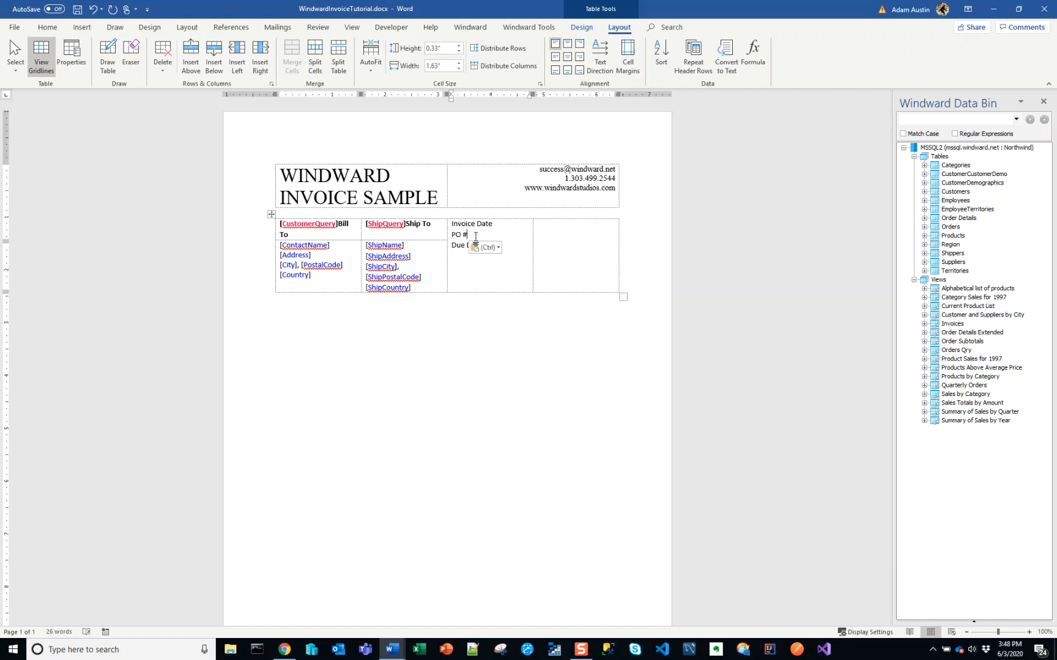
pyautogui.hotkey('ctrl', 'a')
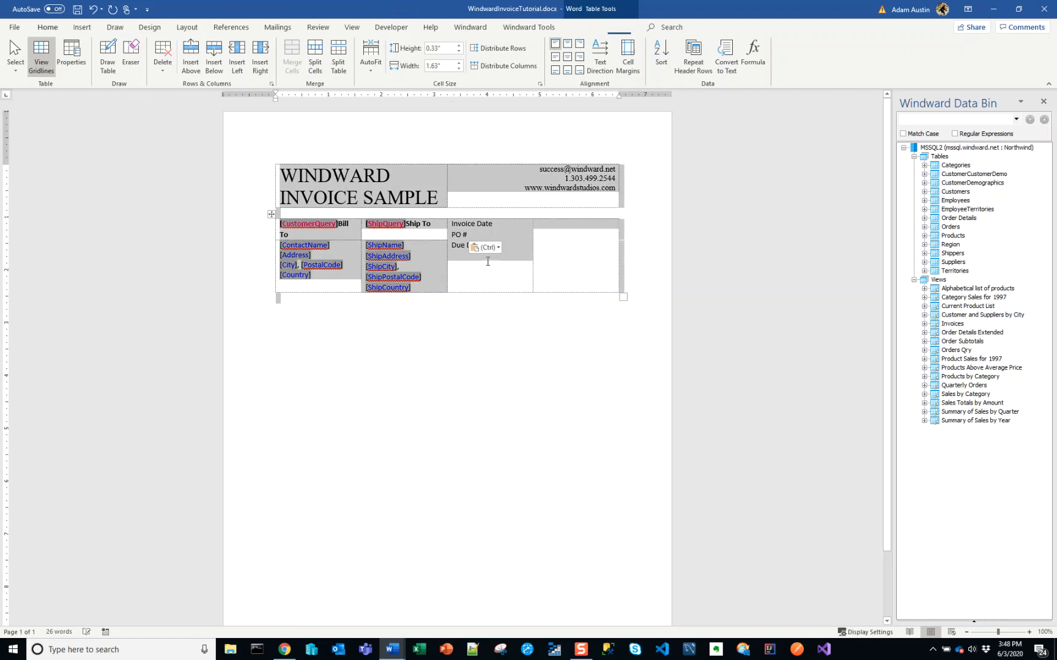
pyautogui.press('ctrl')
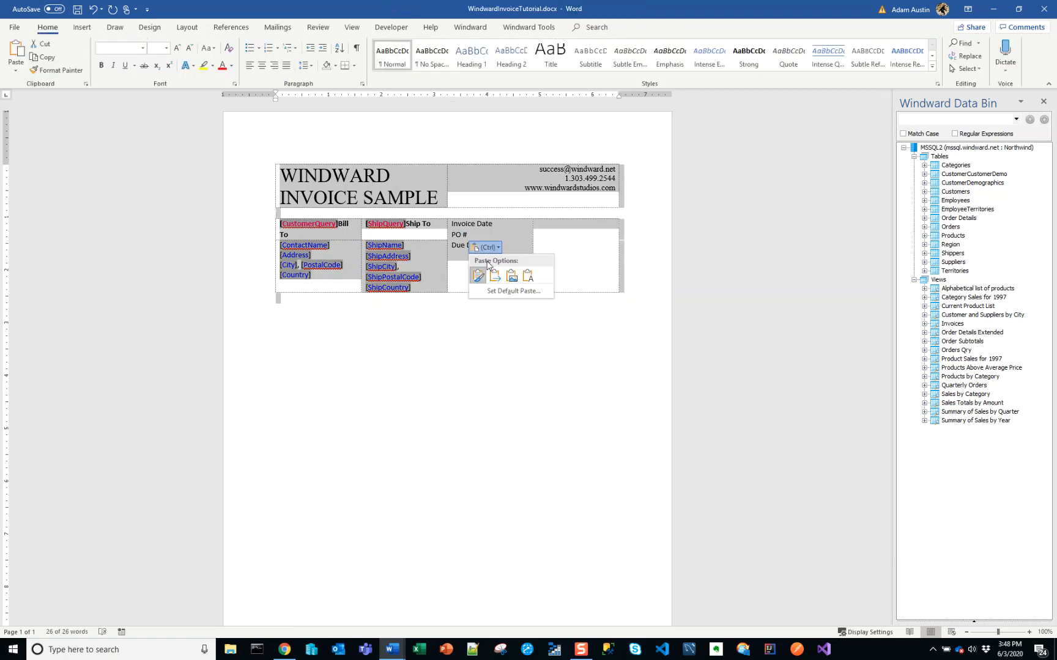
pyautogui.click(458, 259)
# Make the Invoice Date, PO # and Due Date labels in the third-column cell bold
pyautogui.click(515, 285)
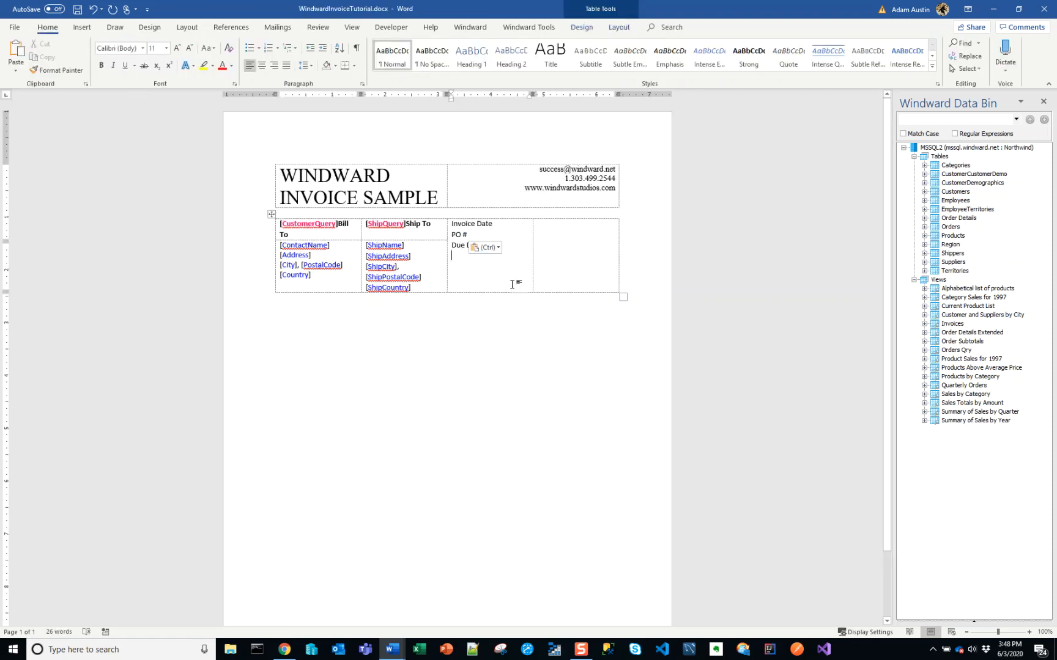
pyautogui.hotkey('shift', 'Up')
pyautogui.hotkey('shift', 'Up')
pyautogui.hotkey('shift', 'Up')
pyautogui.hotkey('ctrl', 'b')
pyautogui.click(512, 285)
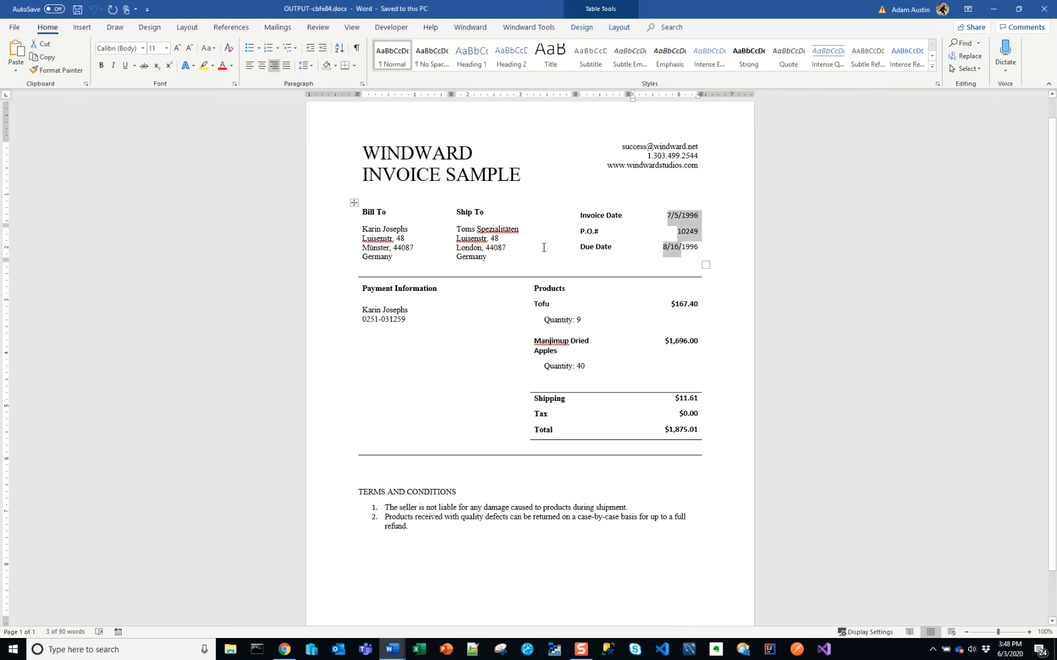
# Check the label spacing in the finished sample invoice and add blank lines between the template's Invoice Date, PO # and Due Date labels
pyautogui.click(584, 225)
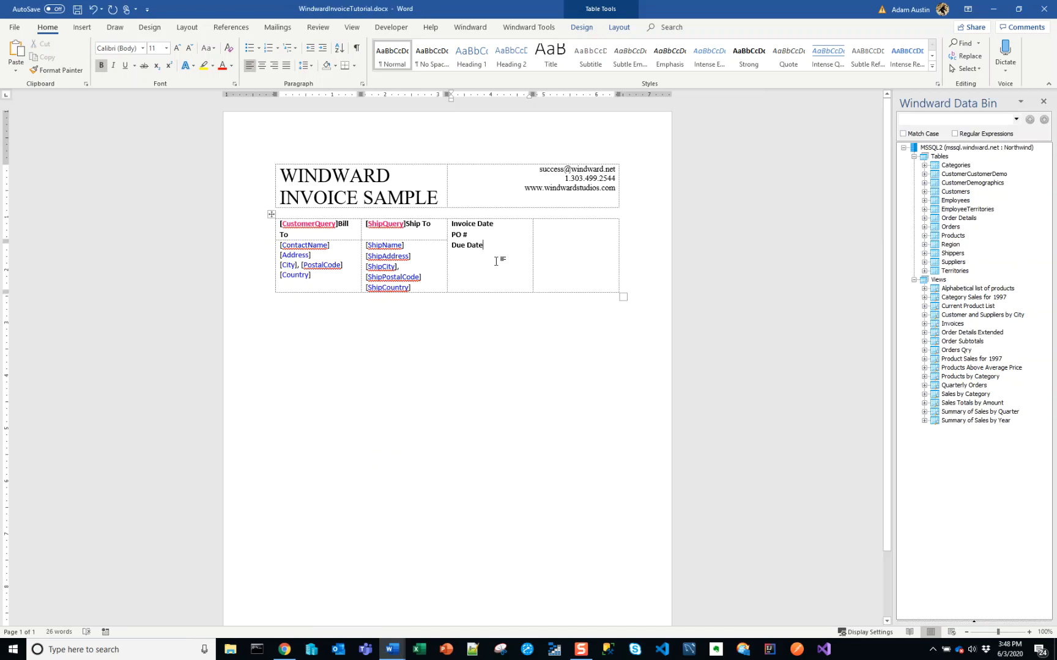
pyautogui.press('Return')
pyautogui.press('Return')
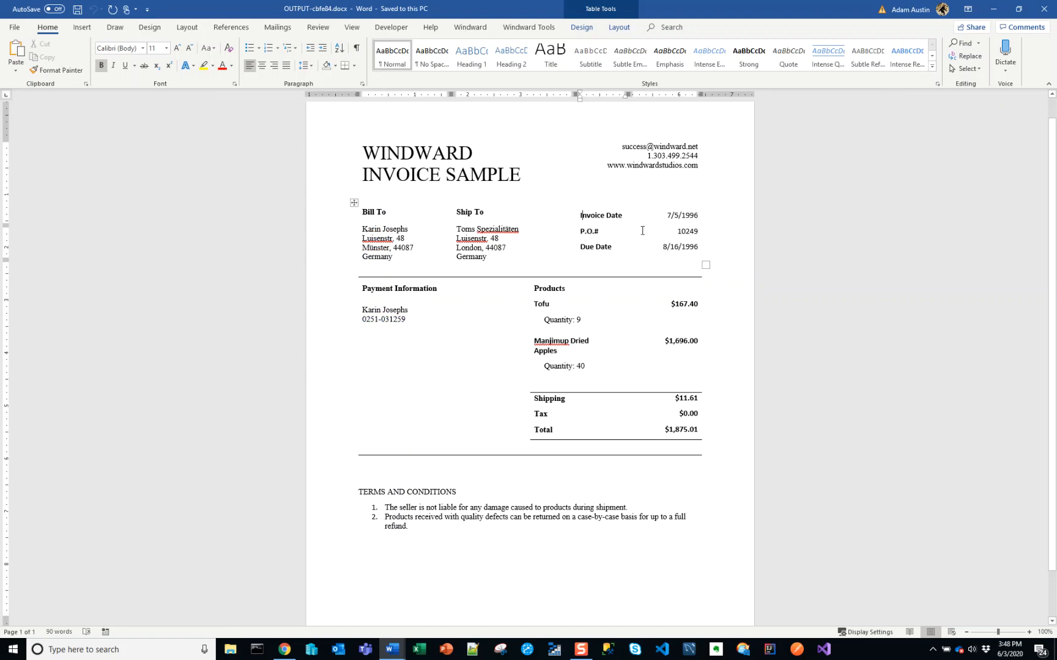
# Following the sample invoice's layout, insert three Windward Out tags in the template's fourth-column cell, one beside each of Invoice Date, PO # and Due Date
pyautogui.click(679, 209)
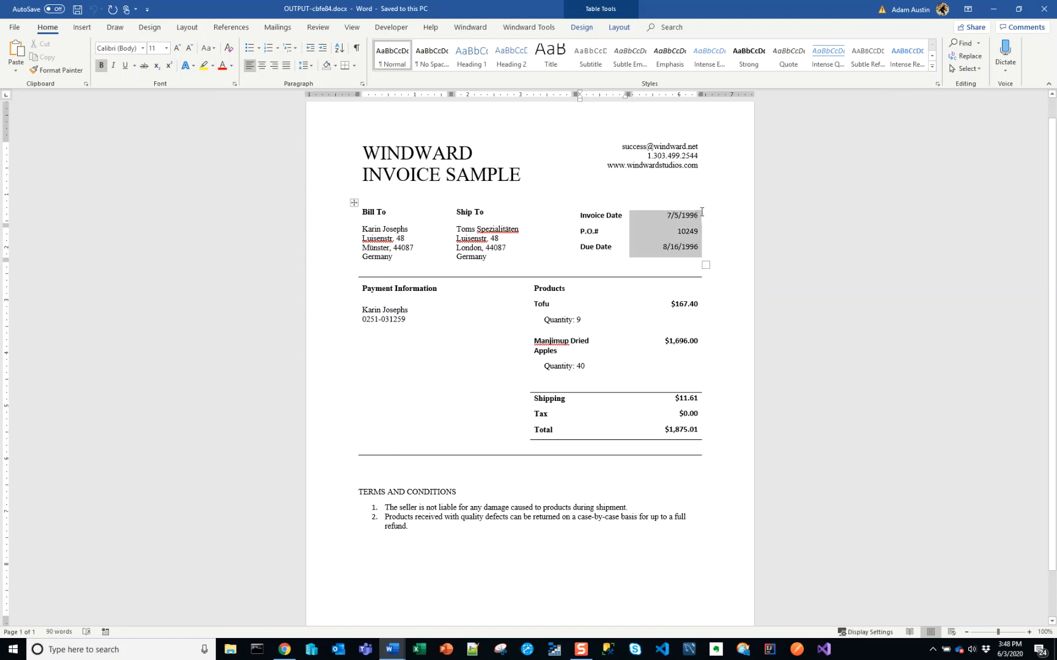
pyautogui.click(676, 229)
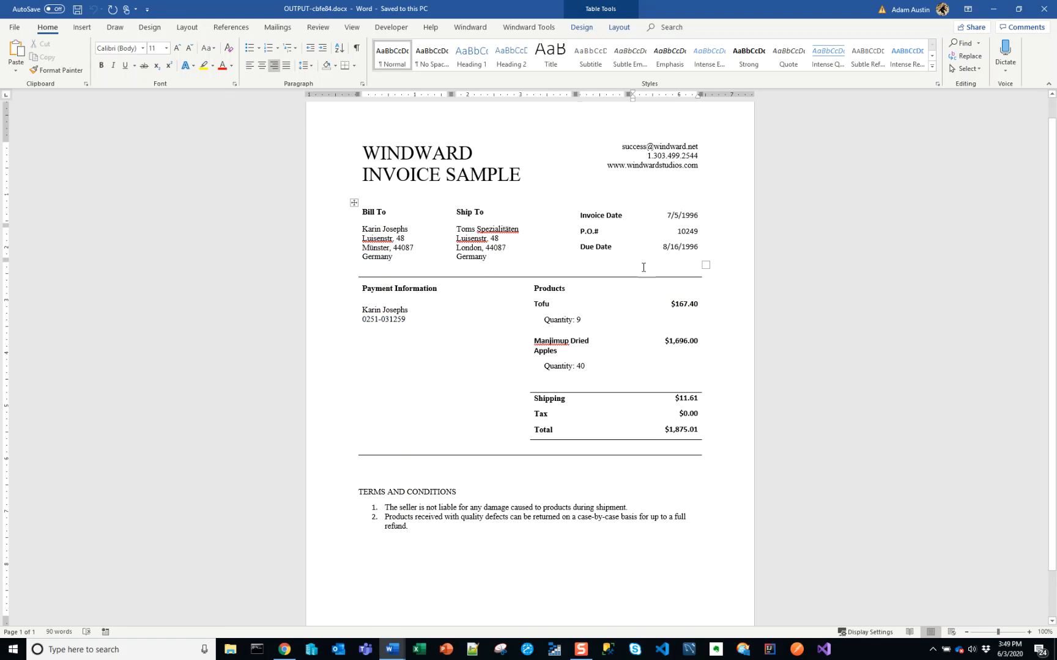
pyautogui.hotkey('alt', 'Tab')
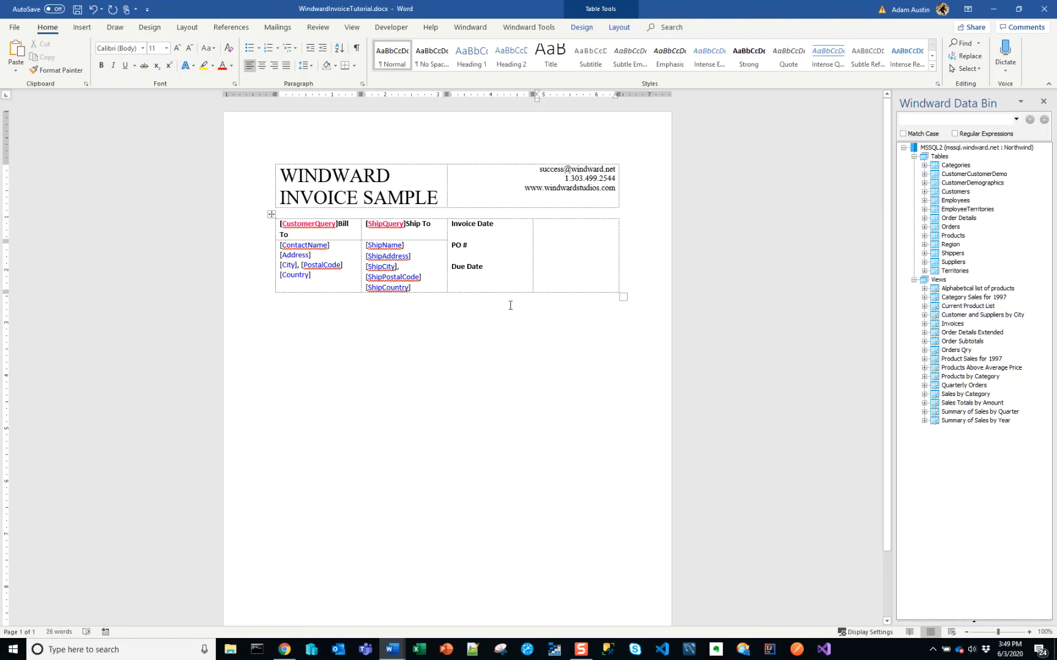
pyautogui.click(470, 27)
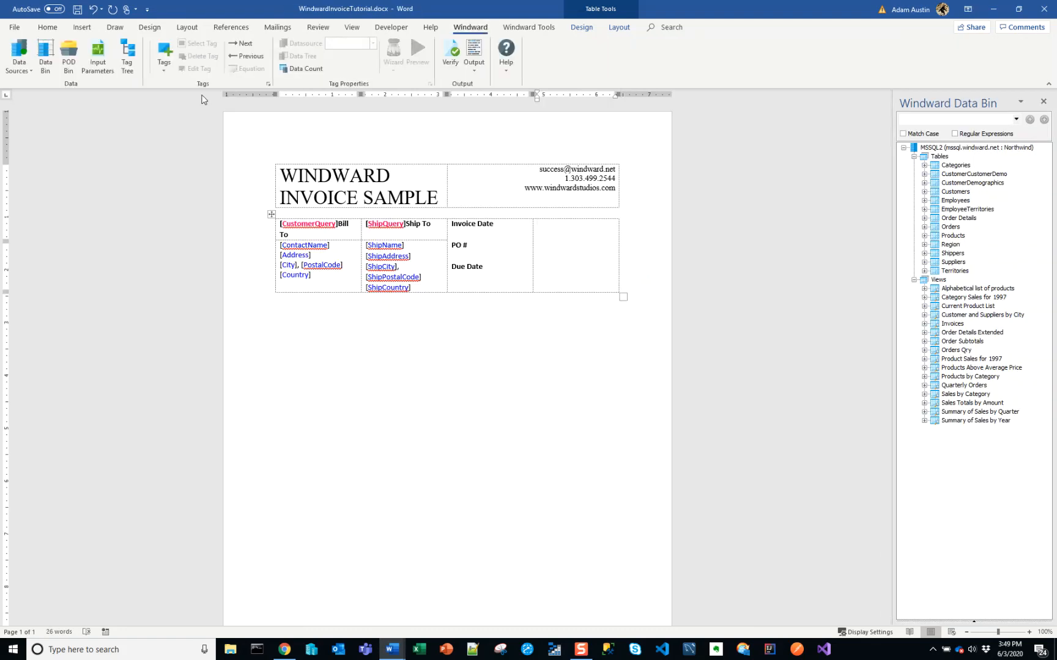
pyautogui.click(164, 54)
pyautogui.click(180, 88)
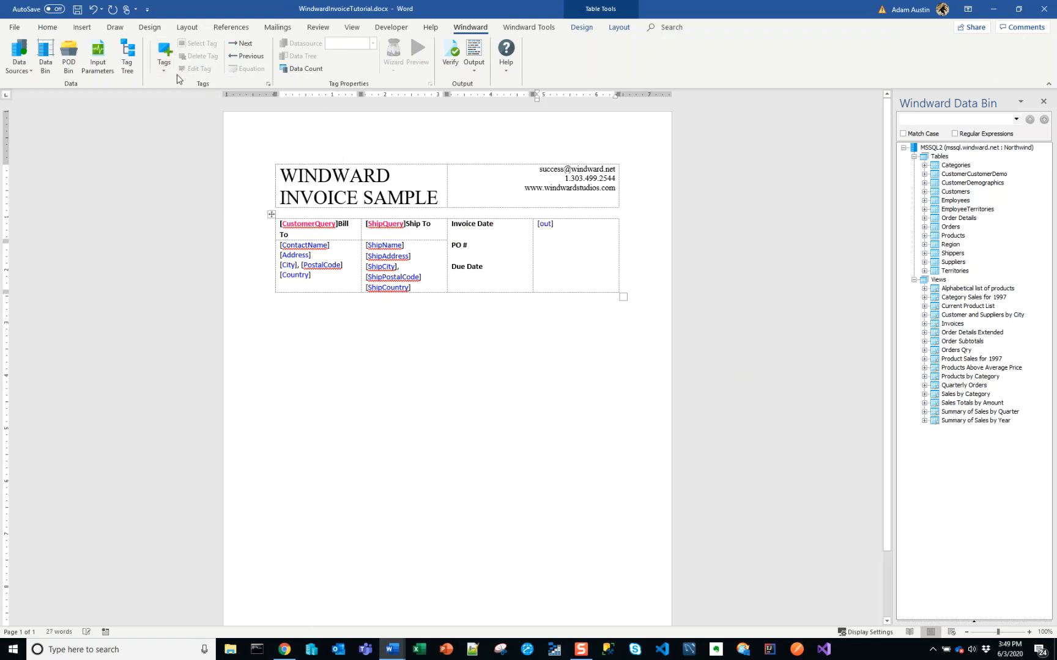
pyautogui.click(165, 67)
pyautogui.click(181, 89)
pyautogui.click(165, 68)
pyautogui.click(181, 90)
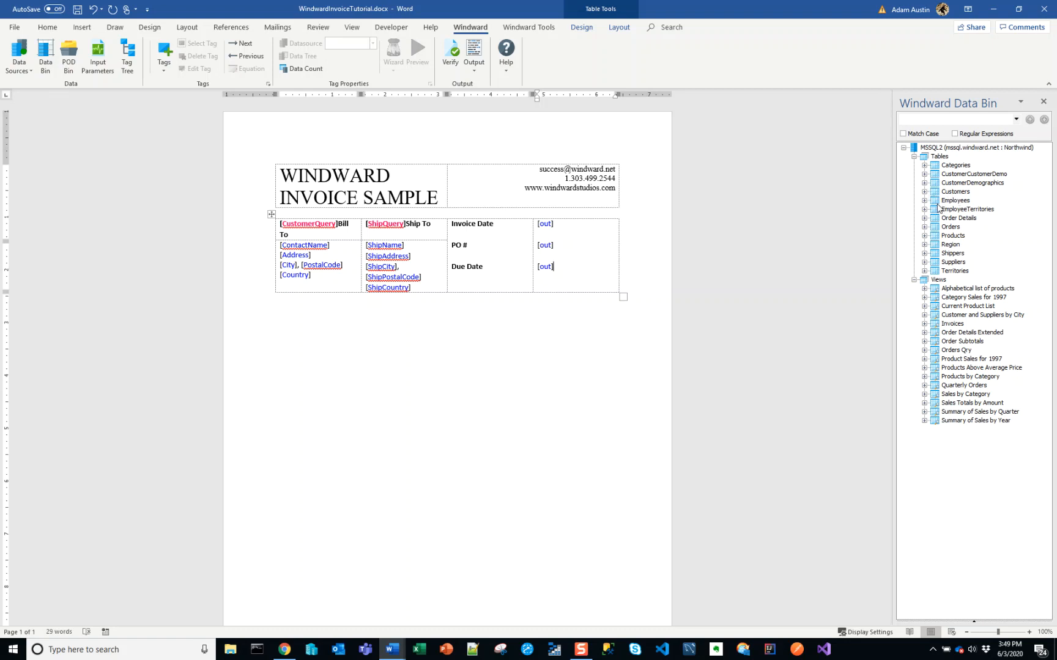
# Look through the Orders, Order Details and Customers tables in the Data Bin for the date and ID fields the invoice block needs
pyautogui.click(924, 227)
pyautogui.click(924, 218)
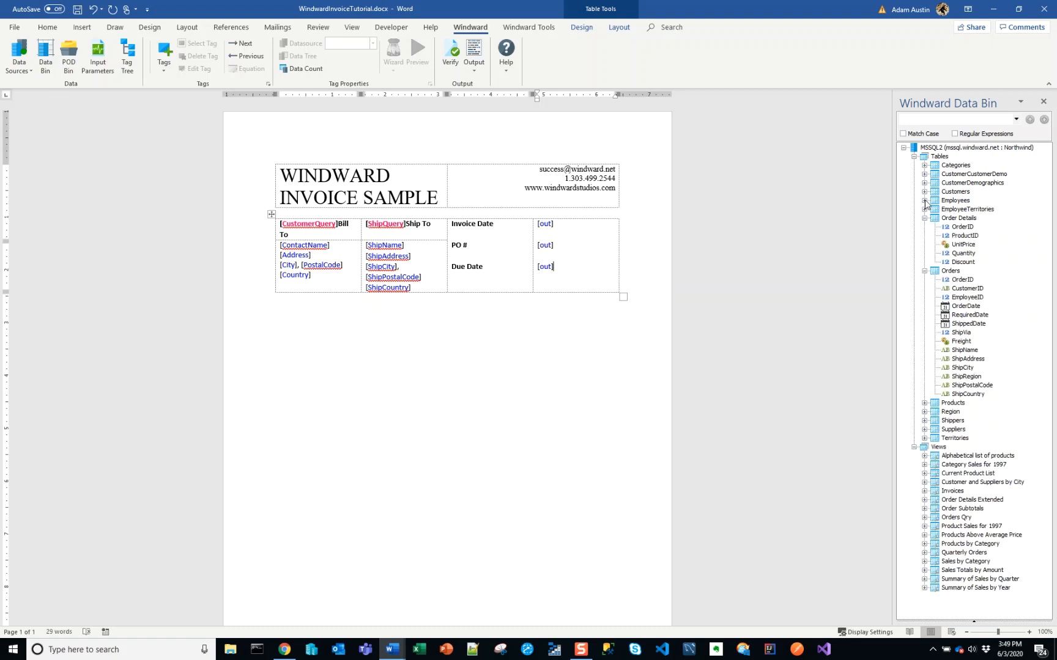
pyautogui.click(924, 192)
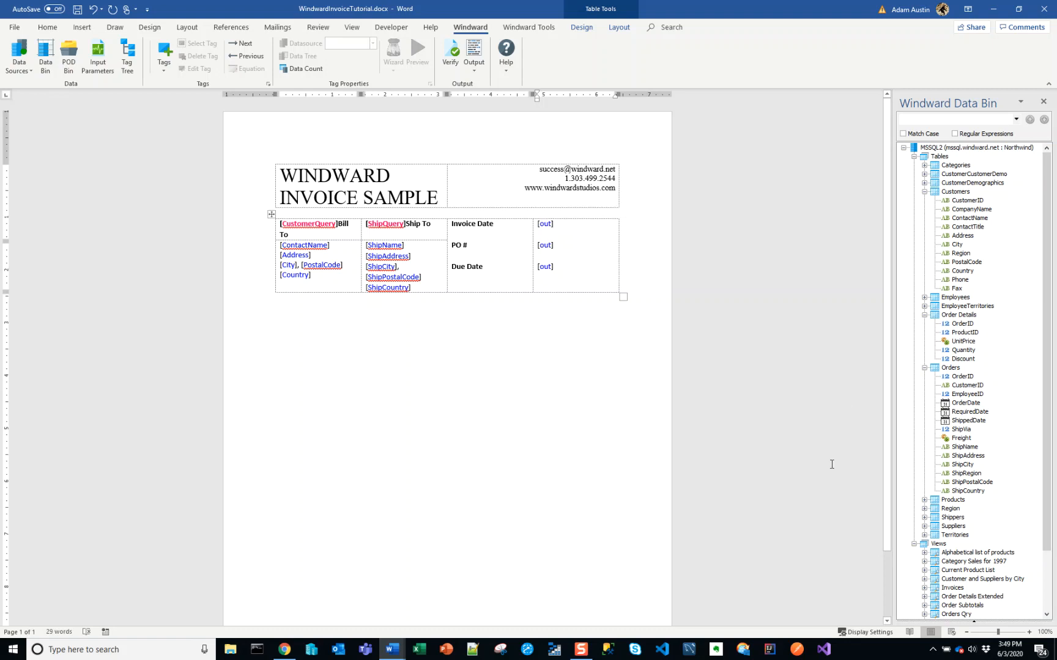
pyautogui.click(972, 404)
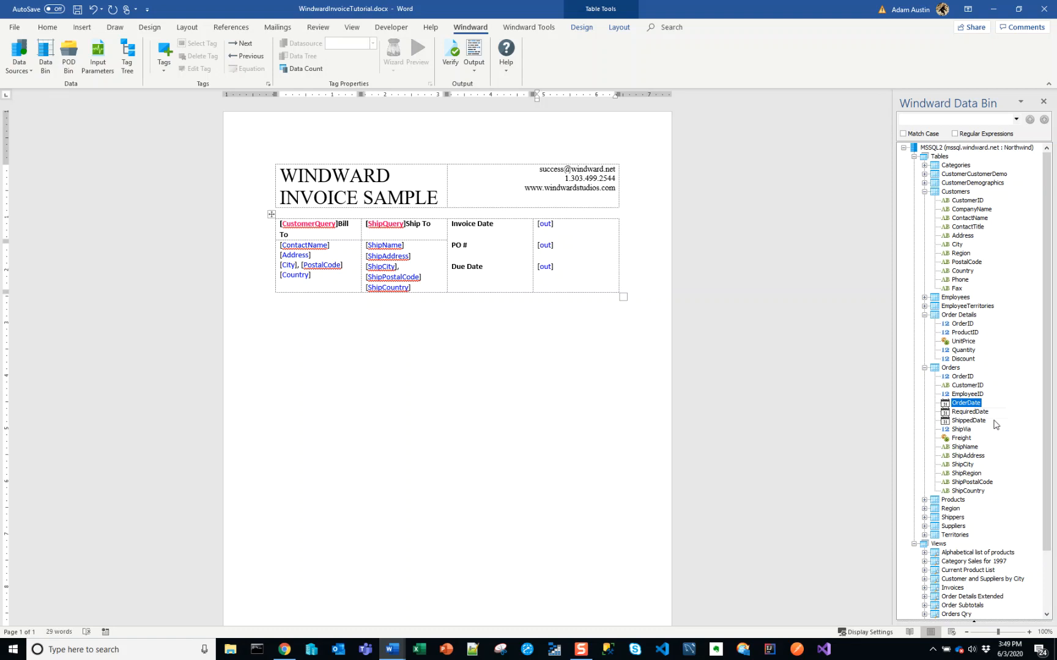
pyautogui.click(972, 412)
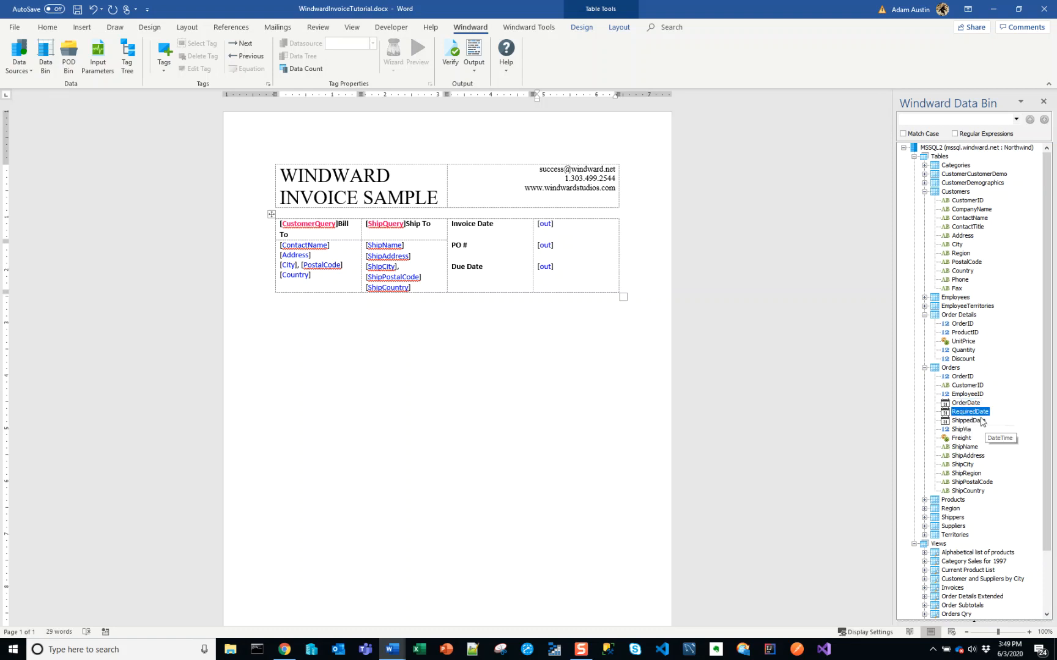
pyautogui.click(969, 385)
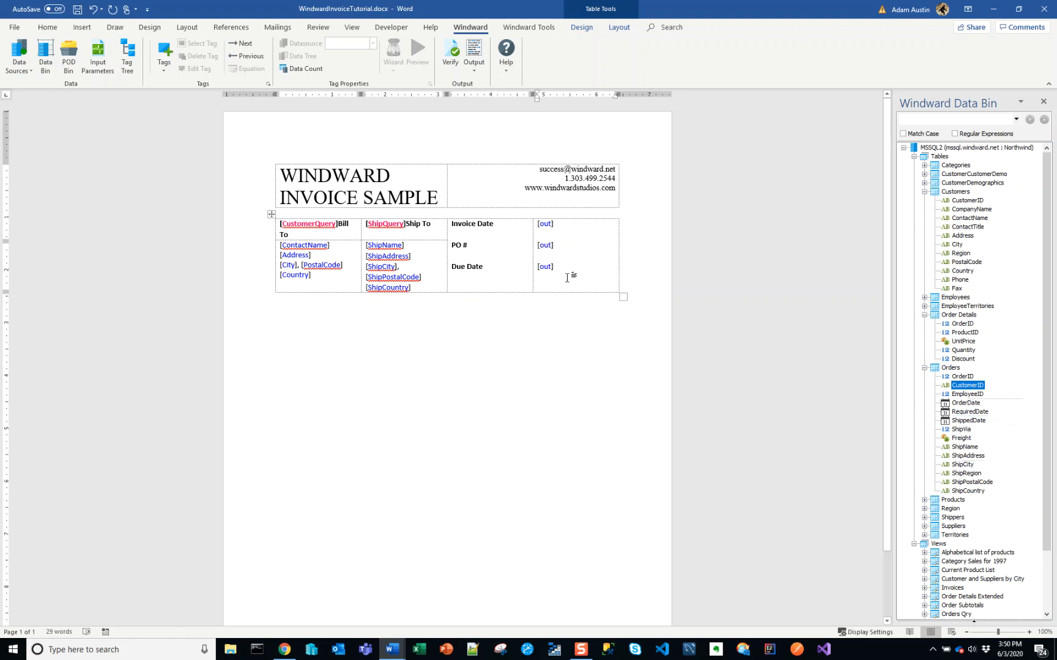
pyautogui.click(506, 280)
pyautogui.press('Down')
pyautogui.press('Up')
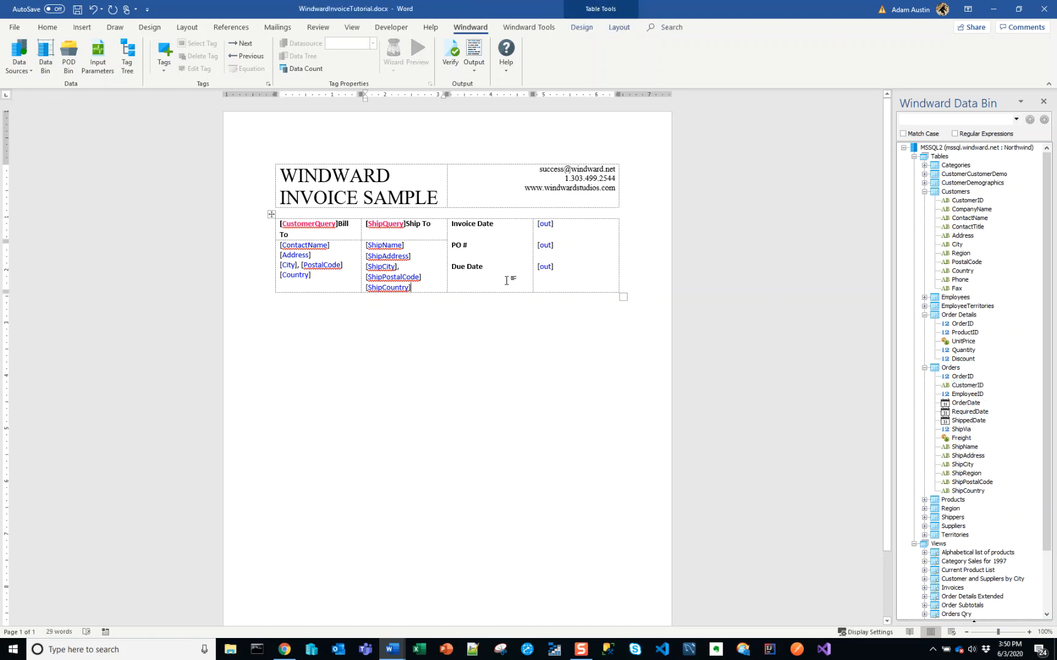
pyautogui.click(506, 280)
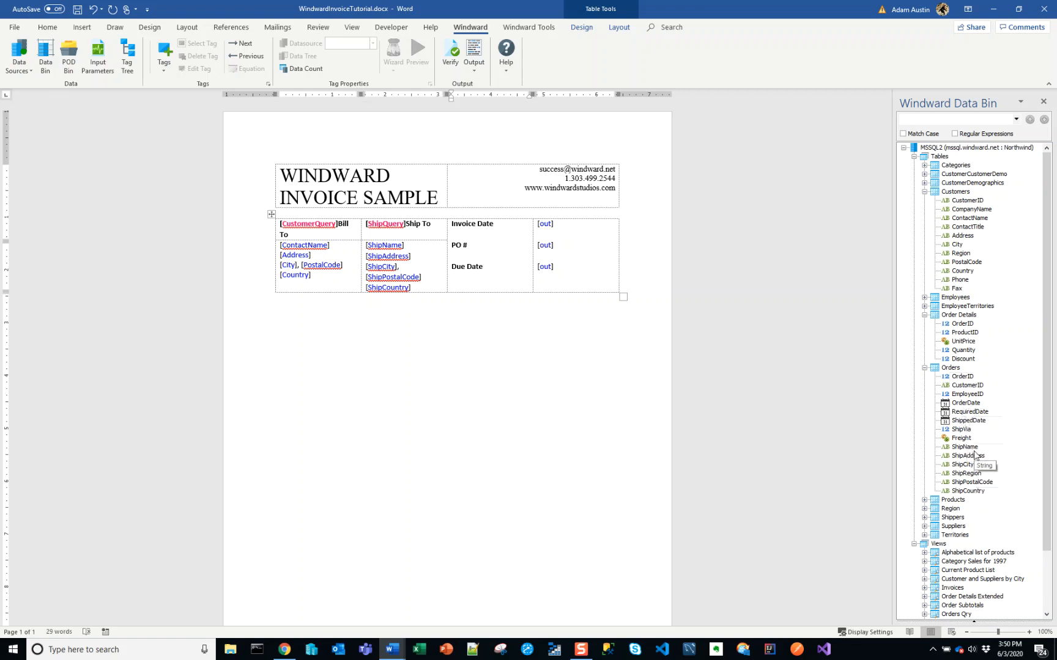
# Add the OrderDate, RequiredDate and OrderID columns from the Orders table to the ShipQuery tag's query with the SQL Select Wizard
pyautogui.click(383, 226)
pyautogui.doubleClick(383, 228)
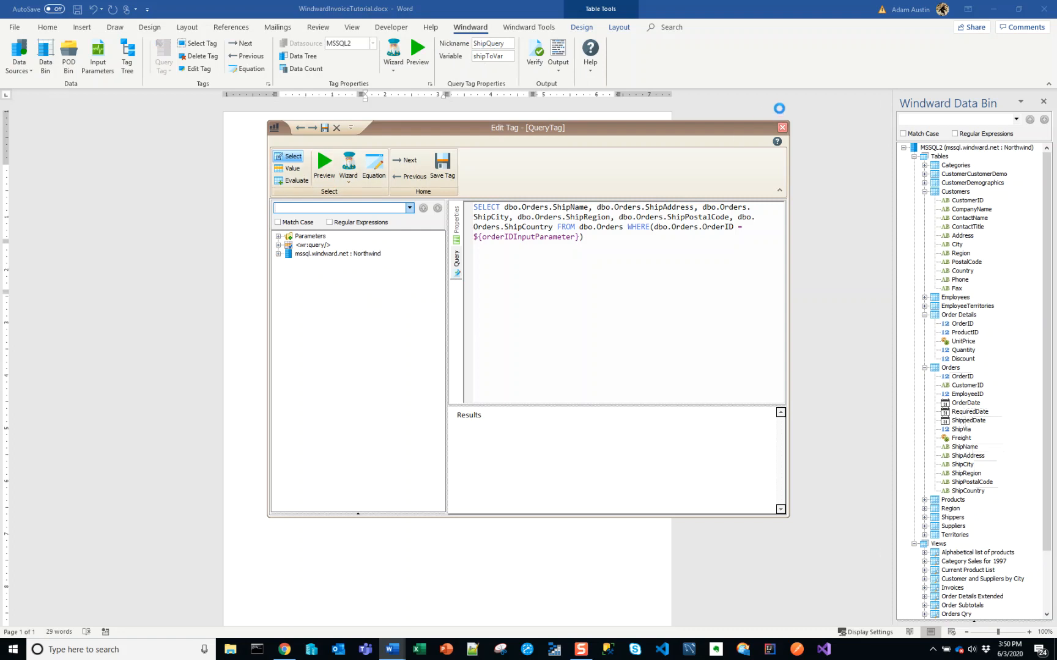
pyautogui.click(782, 127)
pyautogui.click(396, 52)
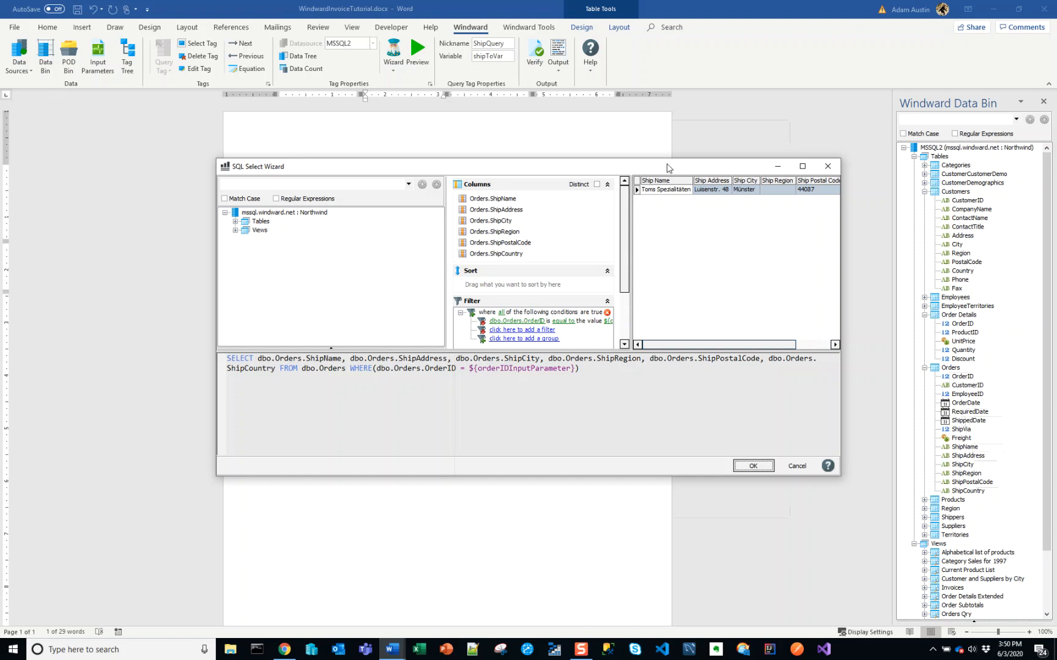
pyautogui.click(235, 221)
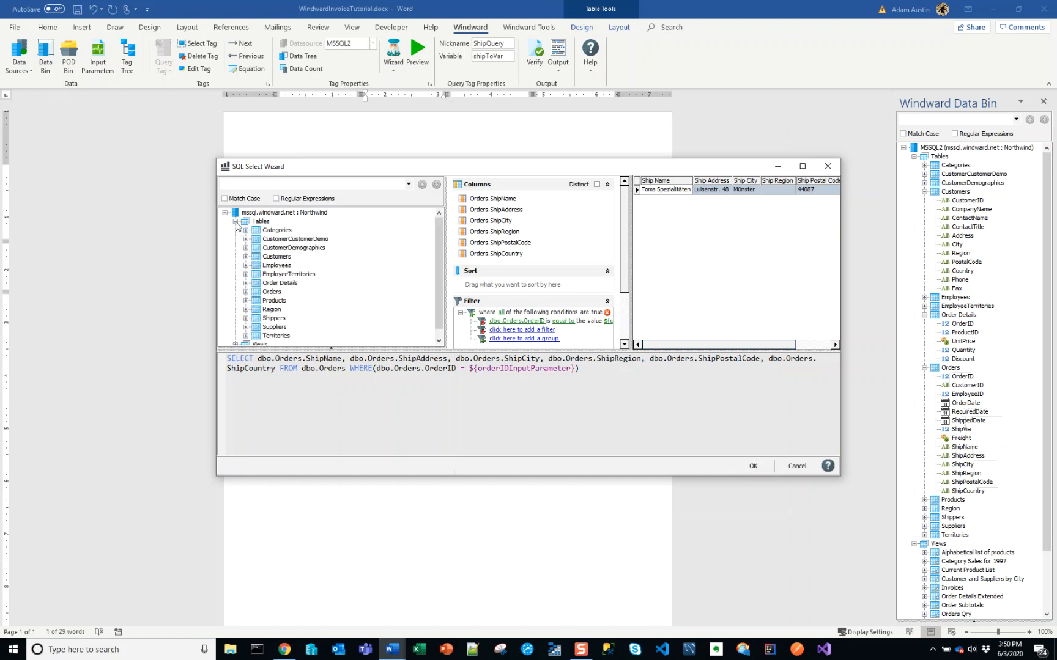
pyautogui.click(246, 291)
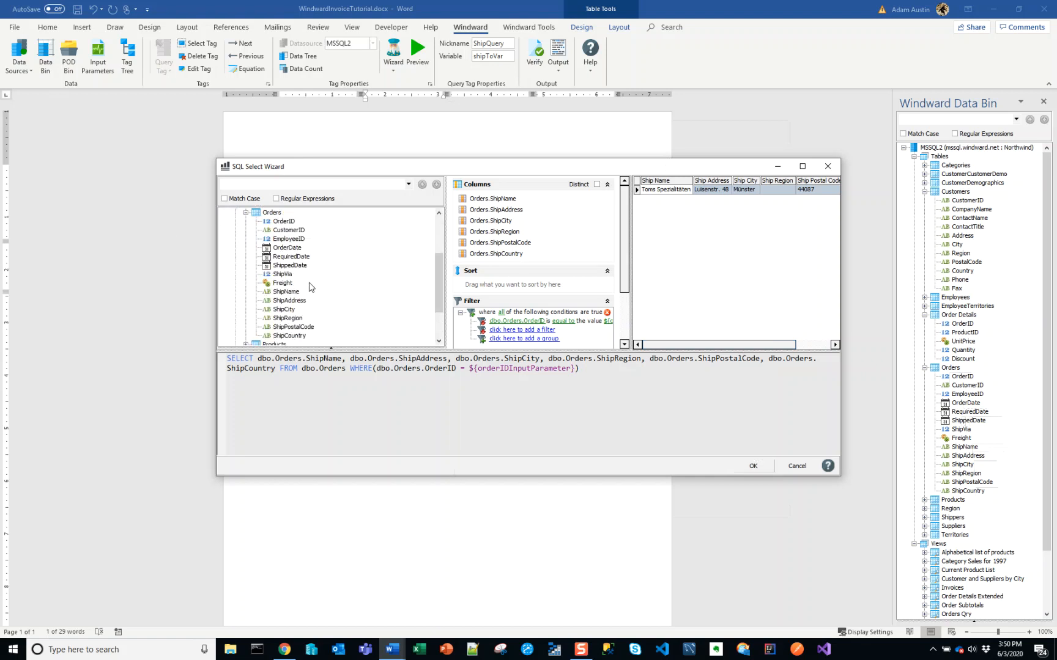
pyautogui.moveTo(288, 240); pyautogui.dragTo(495, 199)
pyautogui.moveTo(297, 260); pyautogui.dragTo(489, 206)
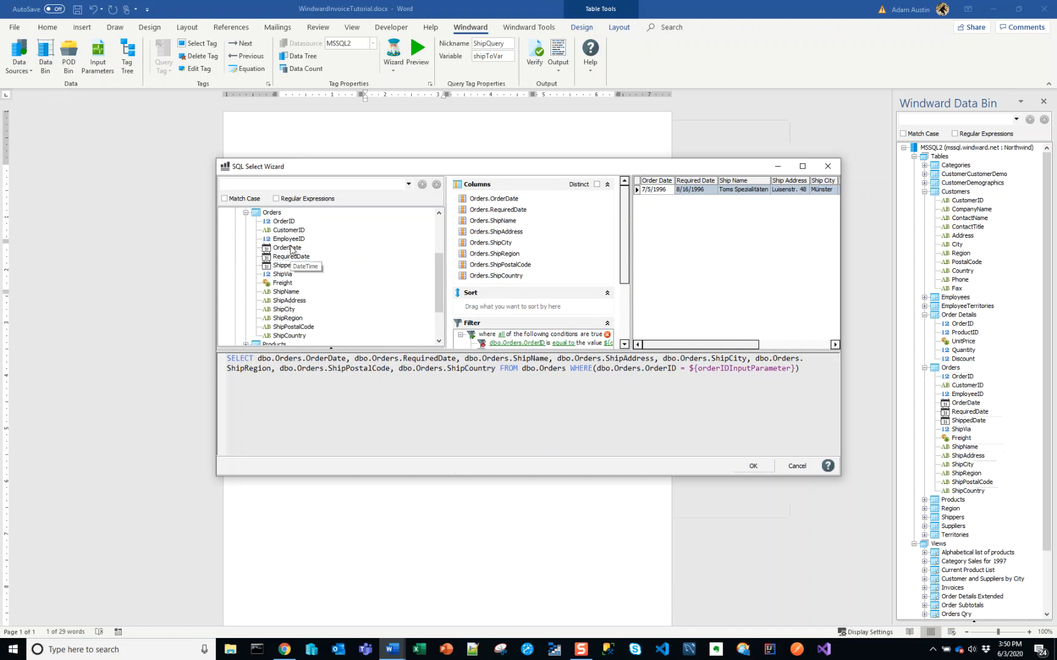
pyautogui.moveTo(285, 221); pyautogui.dragTo(489, 222)
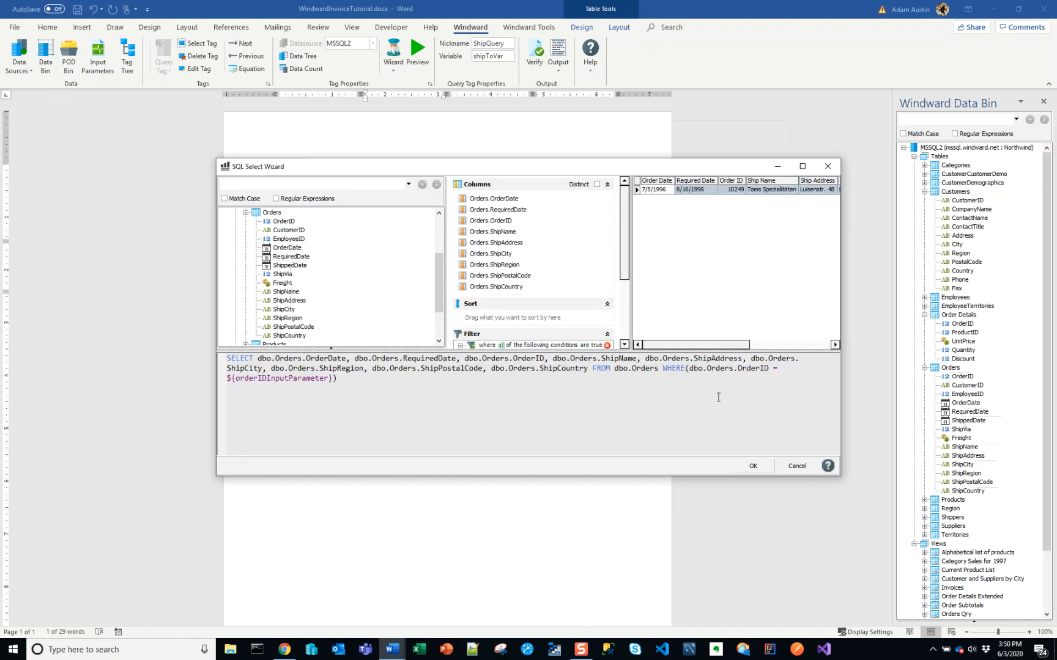
pyautogui.click(753, 466)
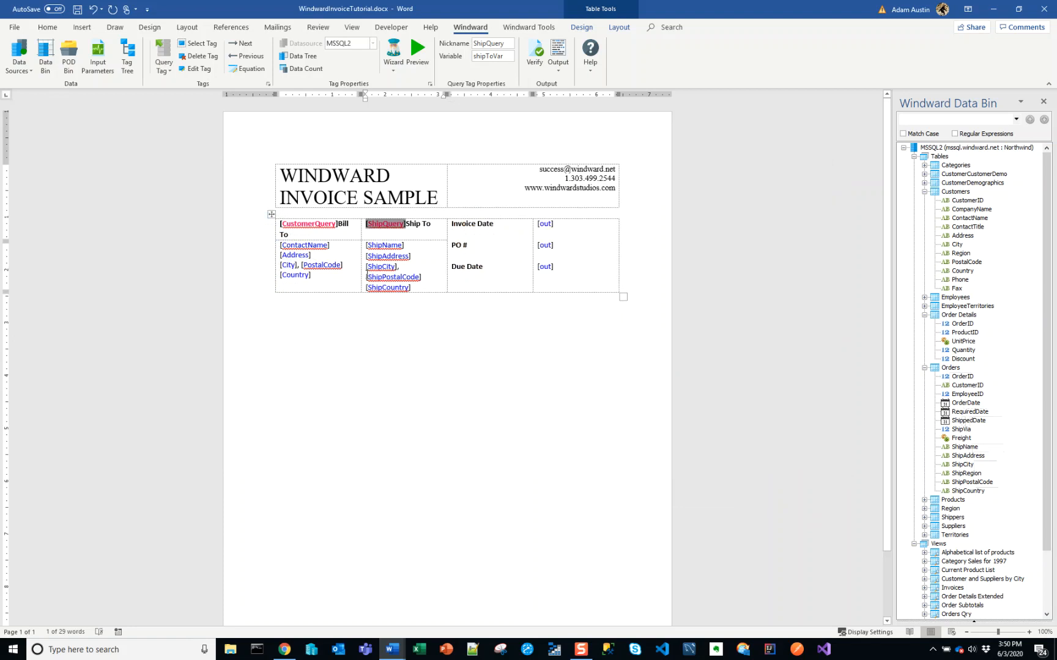
# Bind the Out tag beside Invoice Date to the OrderDate field of shipToVar
pyautogui.click(382, 245)
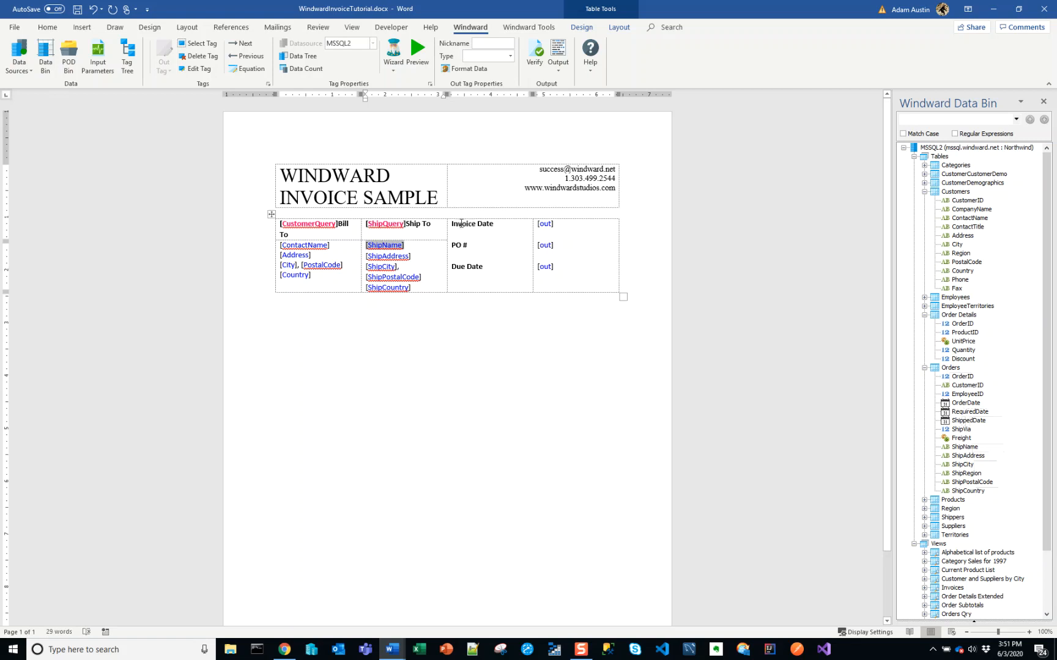
pyautogui.click(546, 224)
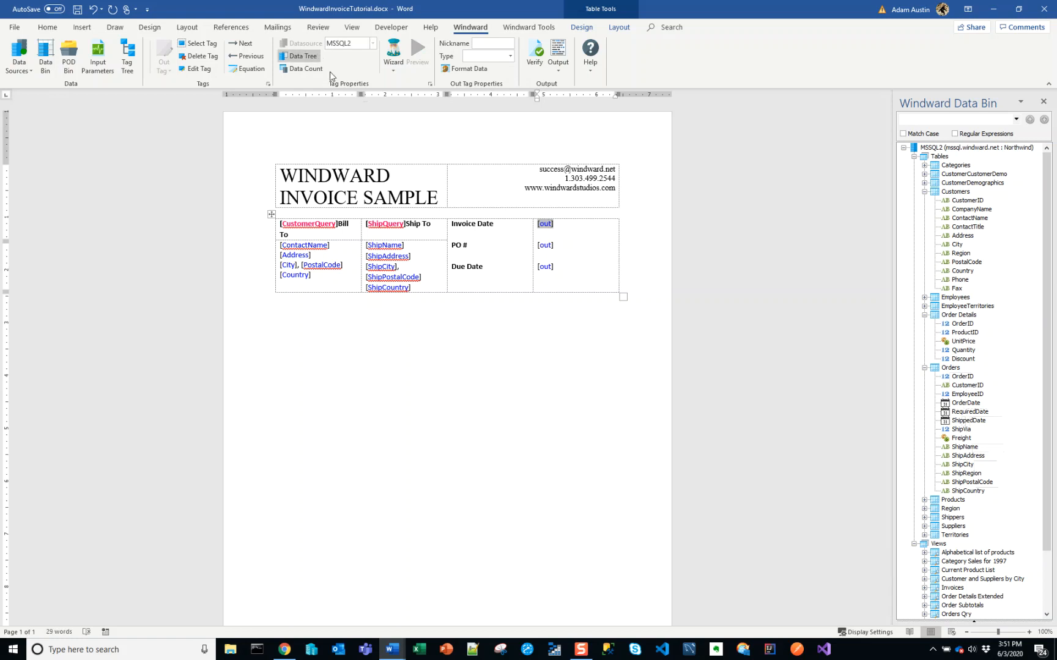
pyautogui.click(317, 57)
pyautogui.click(330, 99)
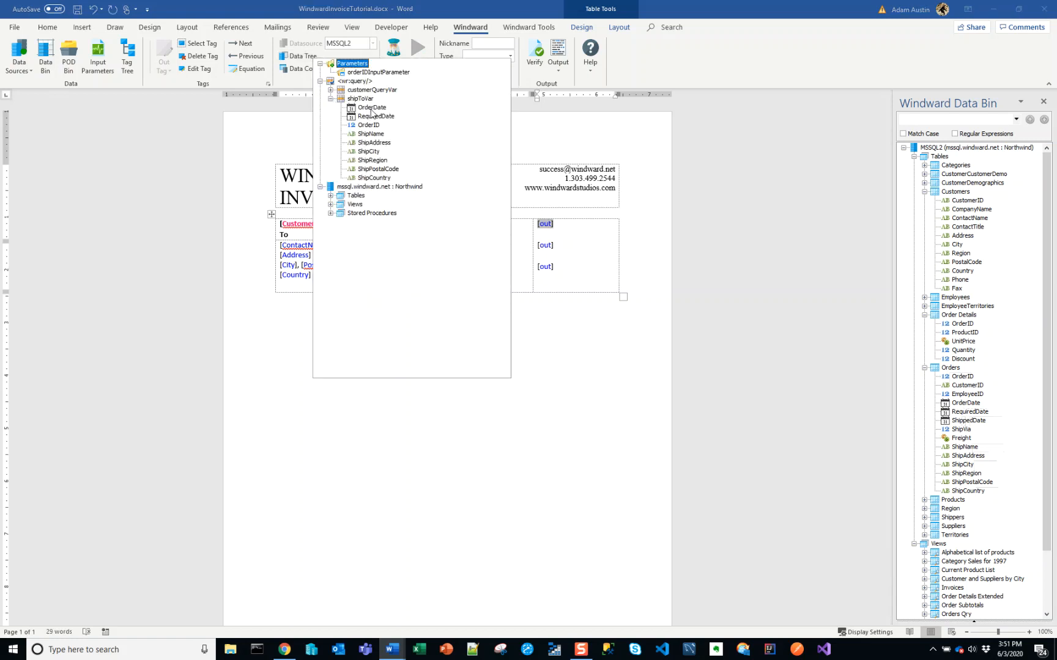
pyautogui.click(371, 110)
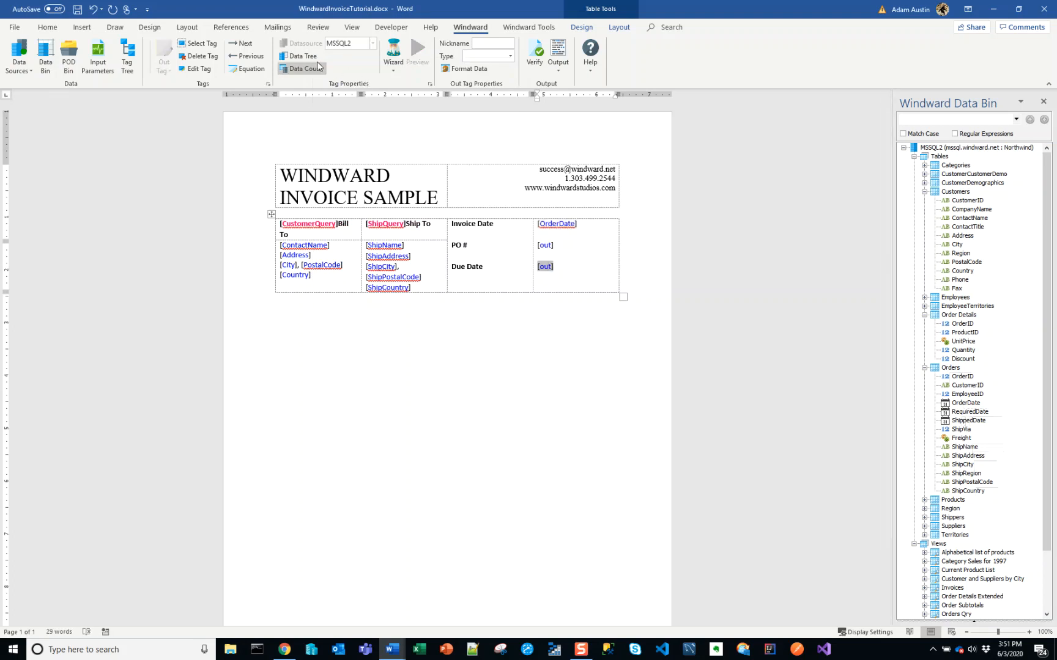
# Bind the Out tag beside Due Date to the RequiredDate field of shipToVar
pyautogui.click(316, 56)
pyautogui.click(328, 102)
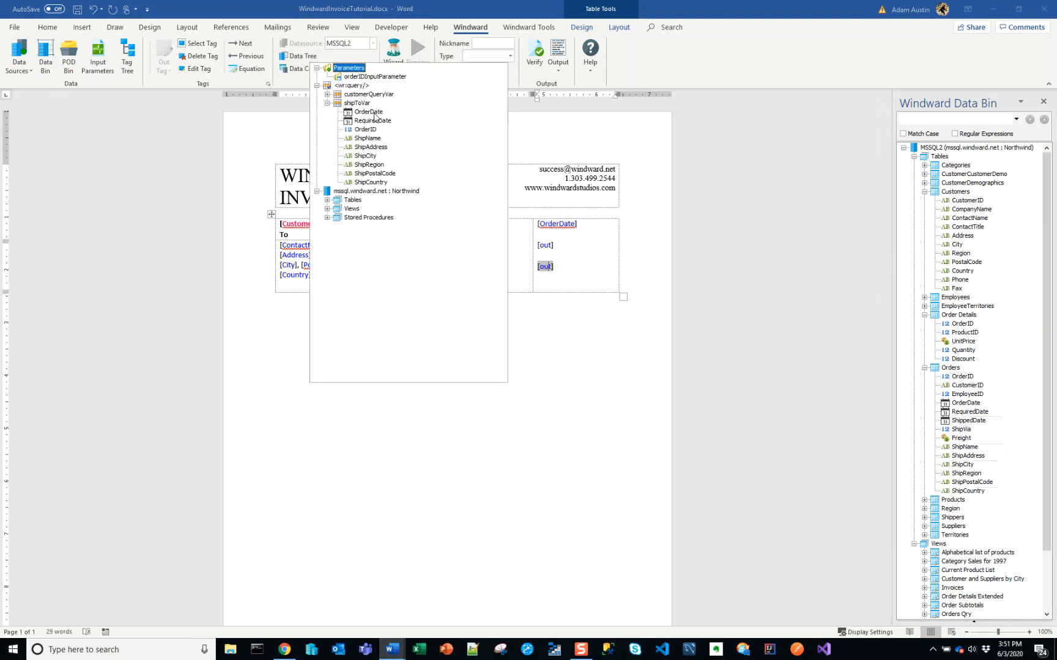
pyautogui.click(377, 121)
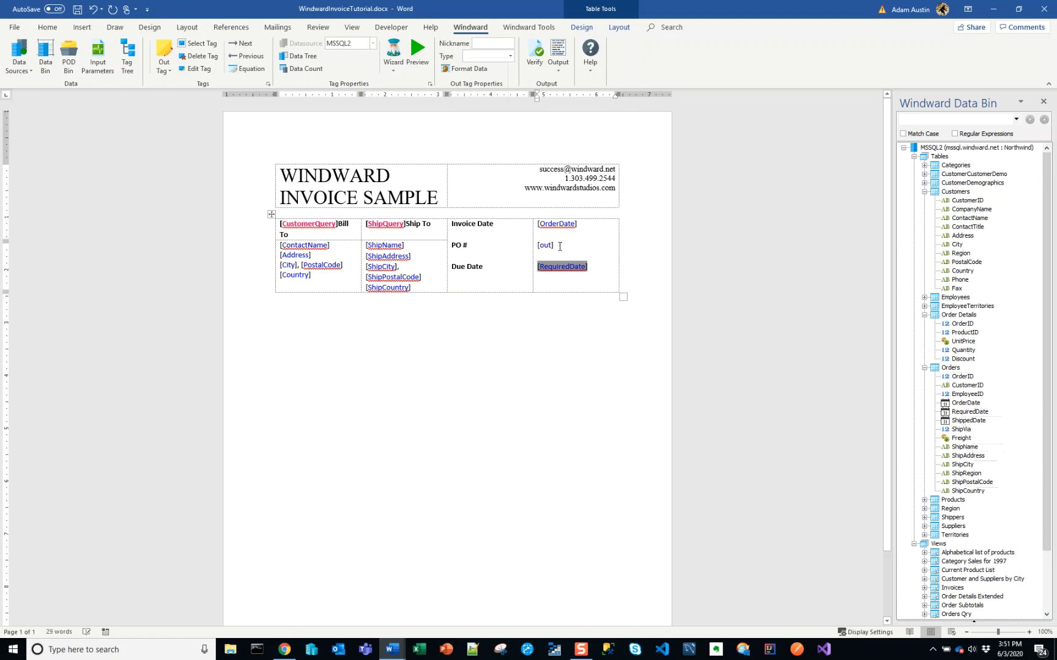
# Bind the Out tag beside PO # to the OrderID field of shipToVar
pyautogui.click(546, 245)
pyautogui.click(303, 56)
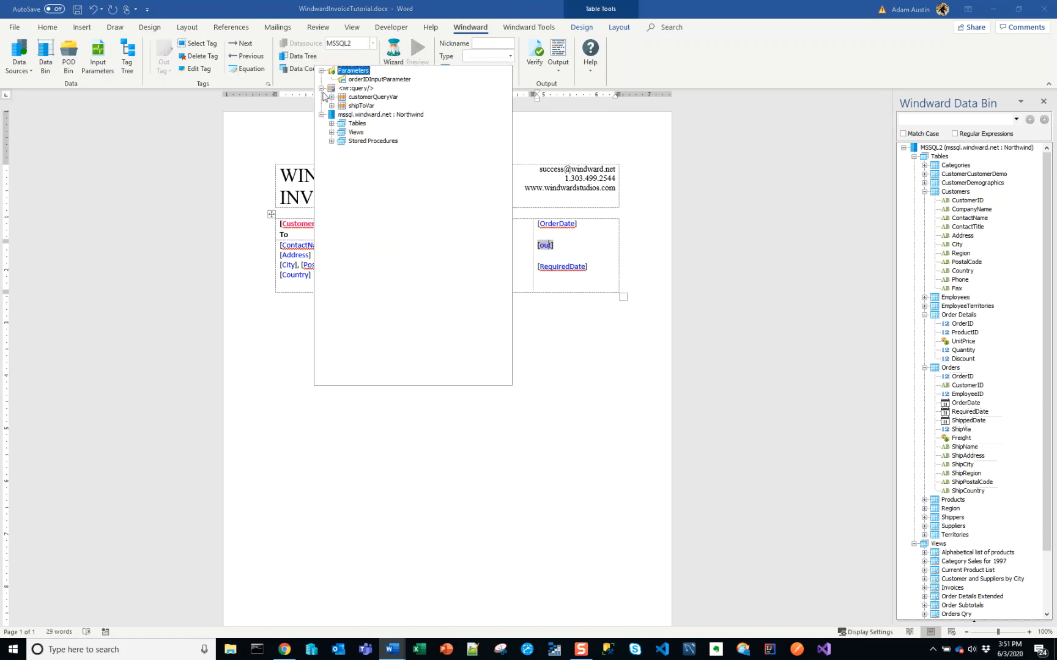
pyautogui.click(331, 105)
pyautogui.click(361, 131)
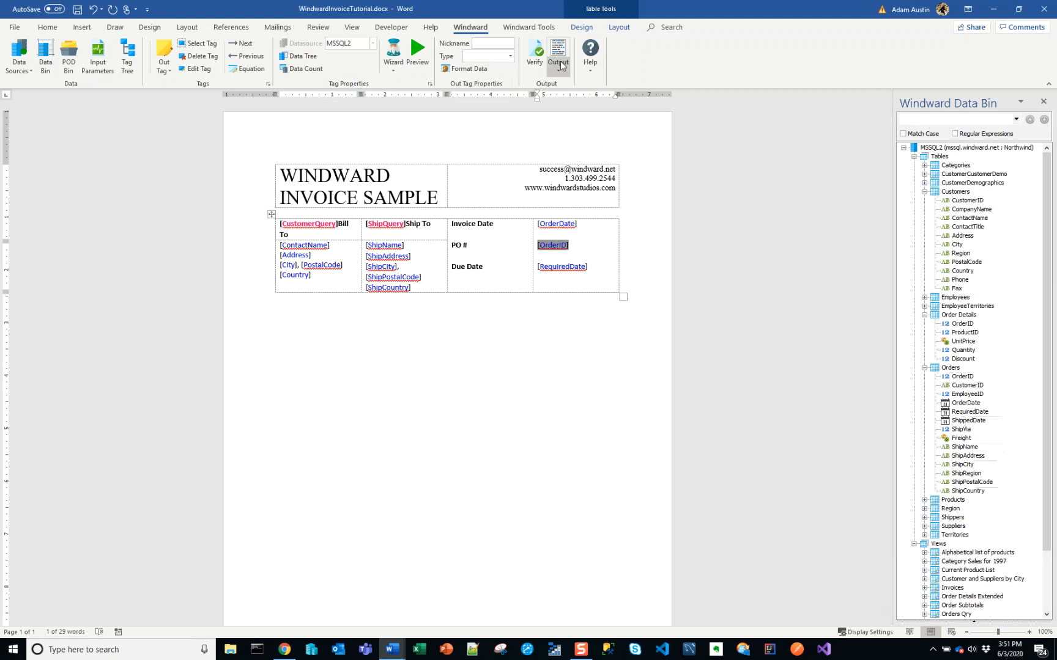
# Save the template and generate its DOCX output with the preset orderIDInputParameter value
pyautogui.click(558, 67)
pyautogui.click(560, 83)
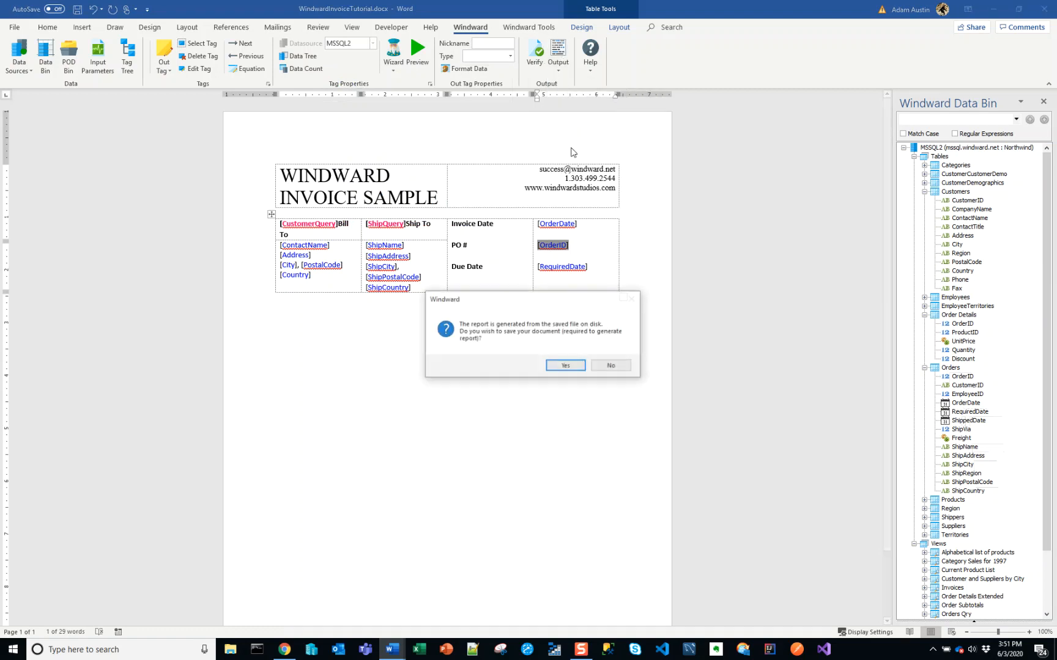
pyautogui.click(573, 370)
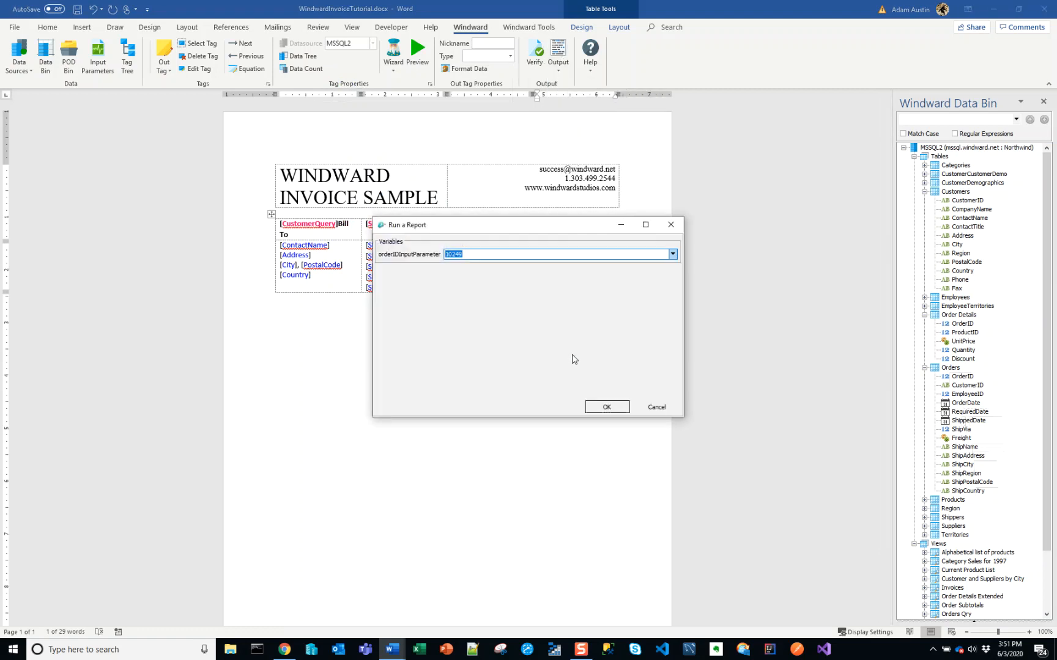
pyautogui.press('Return')
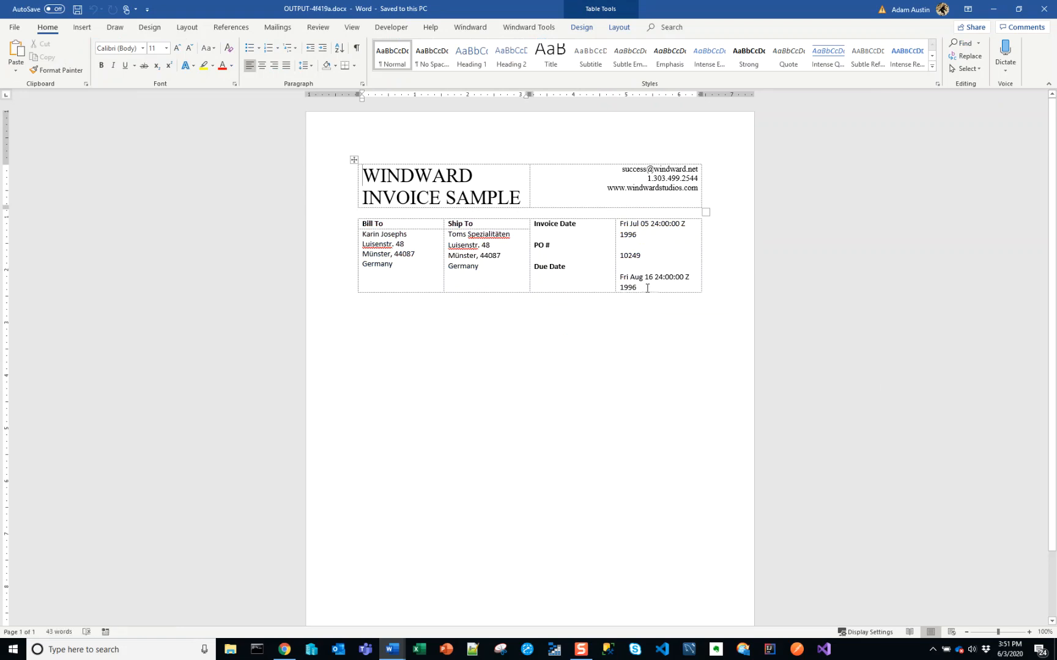
# Compare the Invoice Date, PO # and Due Date values side by side with OUTPUT-cbfe84.docx, then close the new output and minimize the sample
pyautogui.press('super+Right')
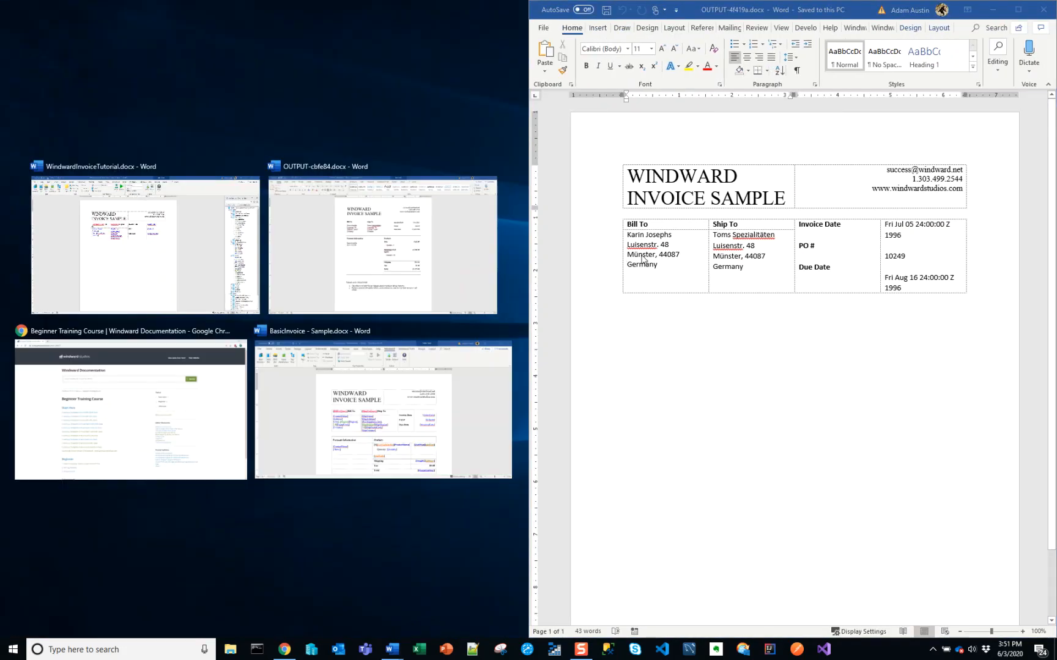
pyautogui.press('Right')
pyautogui.press('Return')
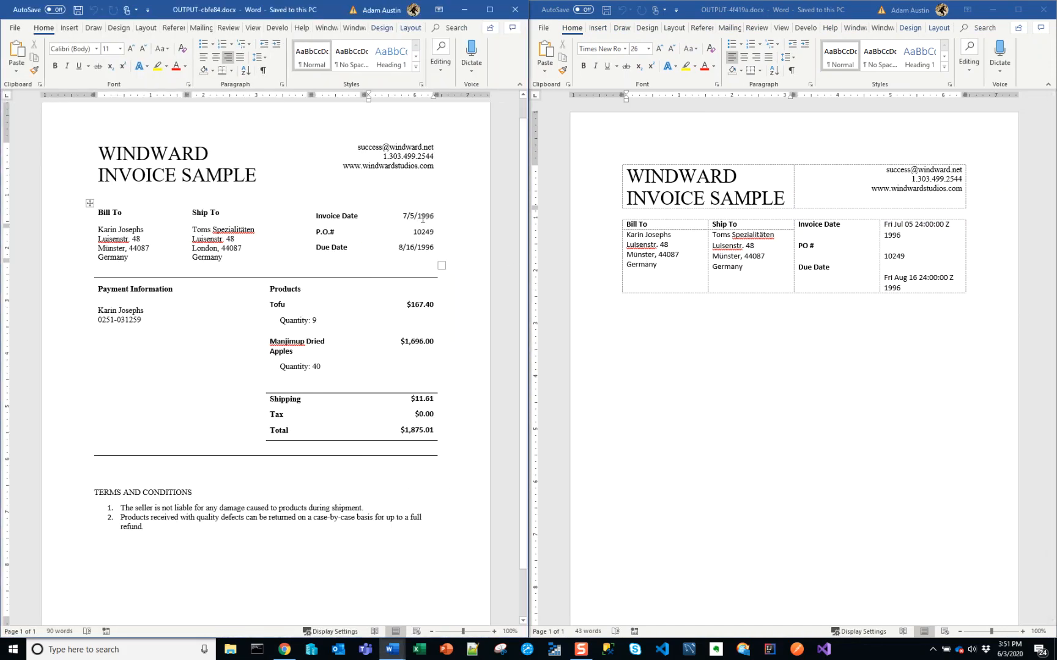
pyautogui.moveTo(418, 221); pyautogui.dragTo(428, 253)
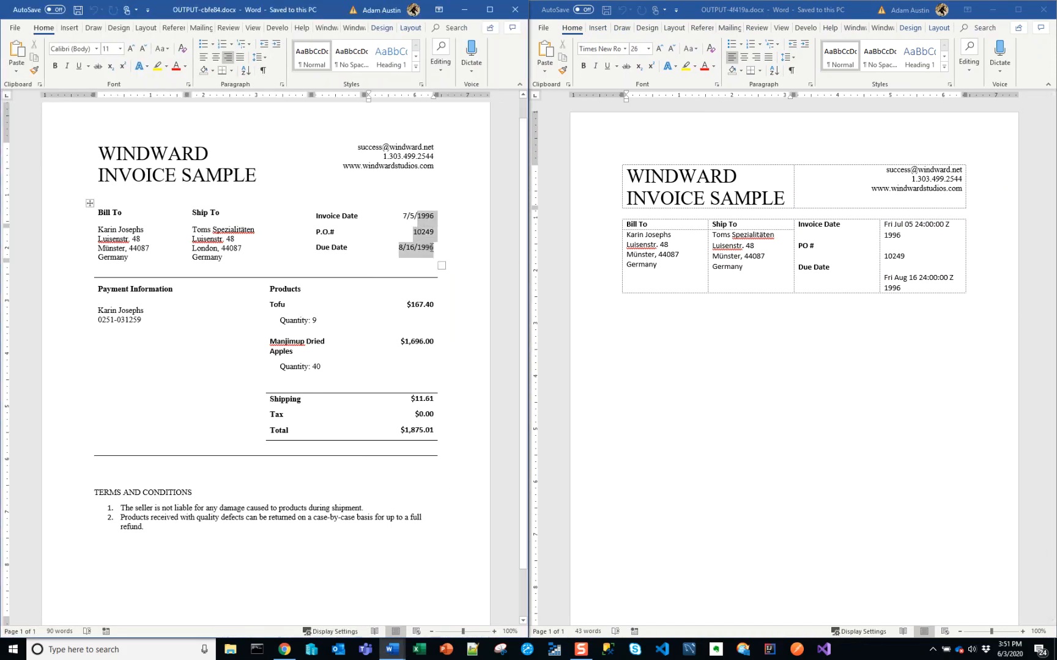
pyautogui.click(885, 224)
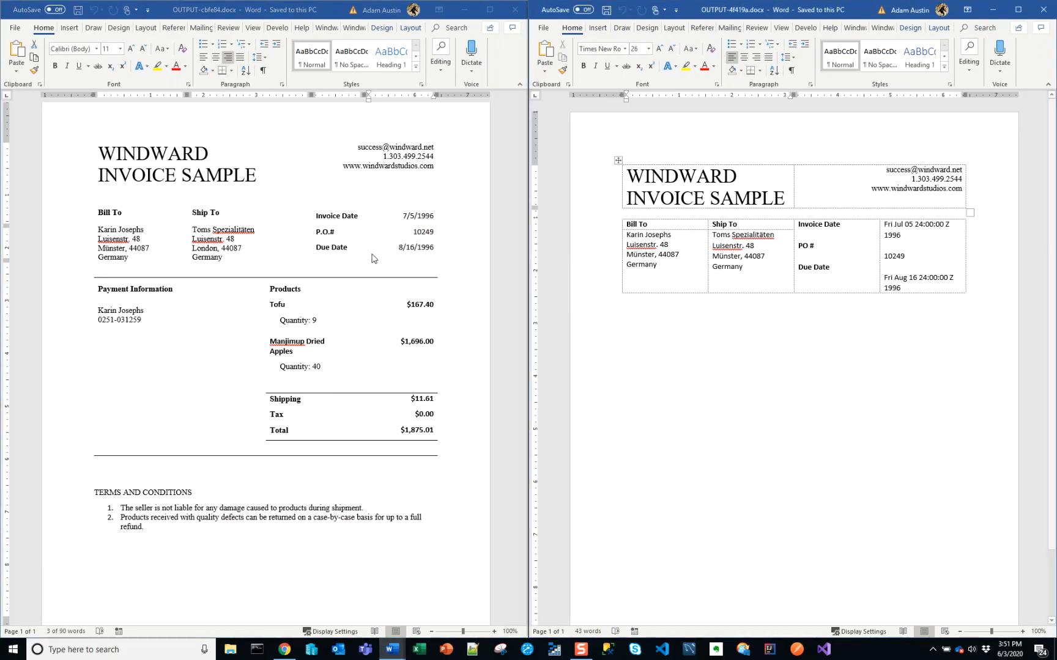
pyautogui.click(422, 246)
pyautogui.doubleClick(422, 247)
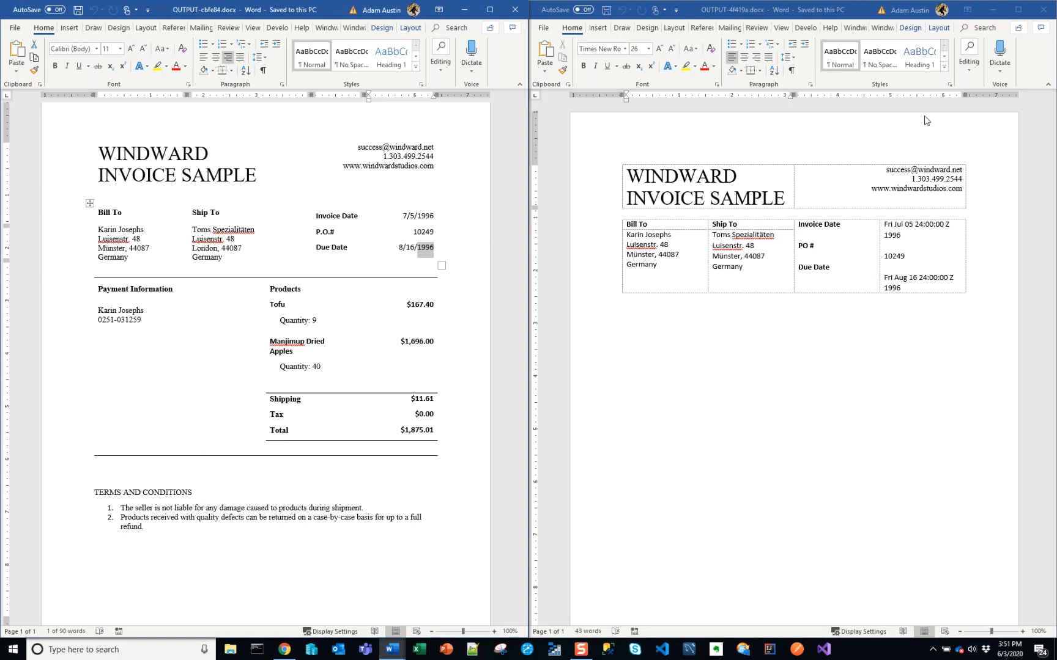
pyautogui.click(1035, 10)
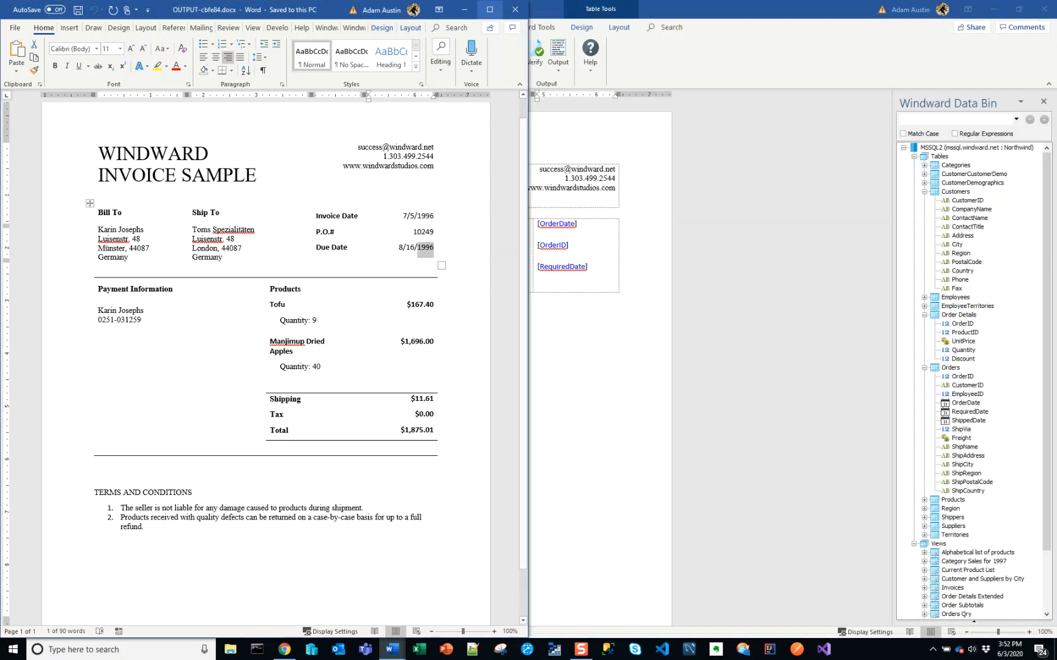
pyautogui.click(466, 10)
# Align the OrderDate, OrderID and RequiredDate tags to the top right of their table cells
pyautogui.click(580, 267)
pyautogui.moveTo(596, 284); pyautogui.dragTo(581, 225)
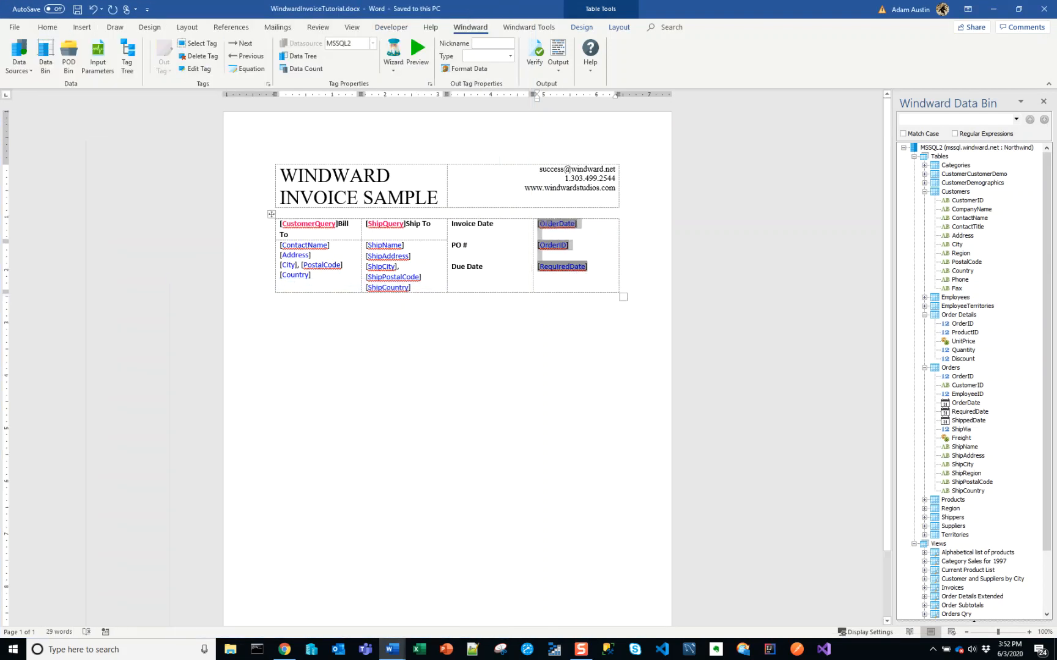
pyautogui.click(619, 28)
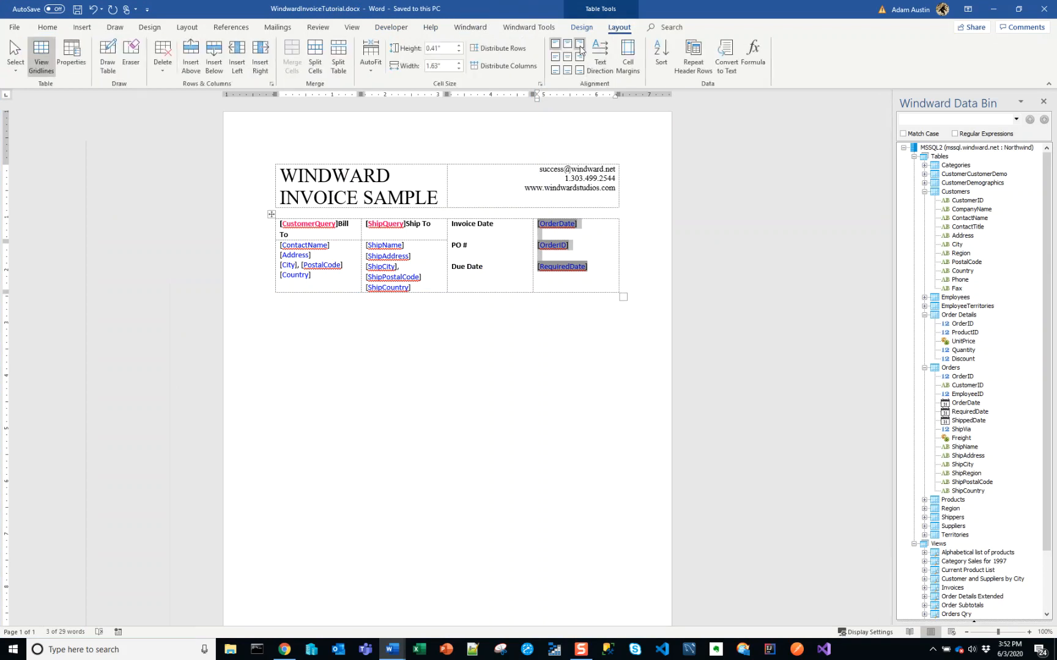
pyautogui.click(580, 49)
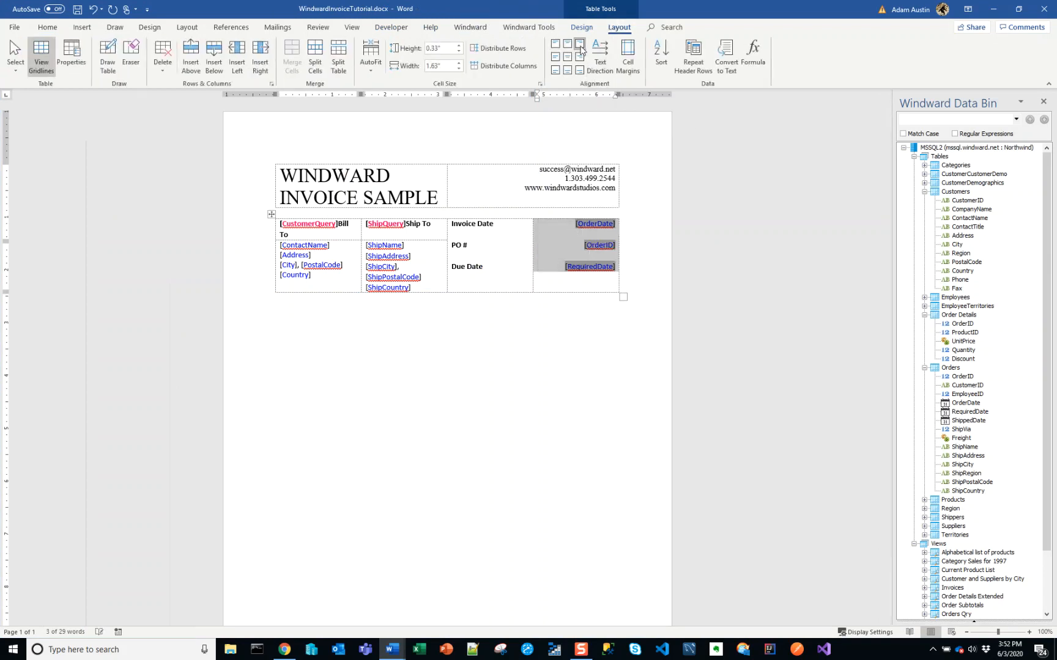
pyautogui.click(566, 278)
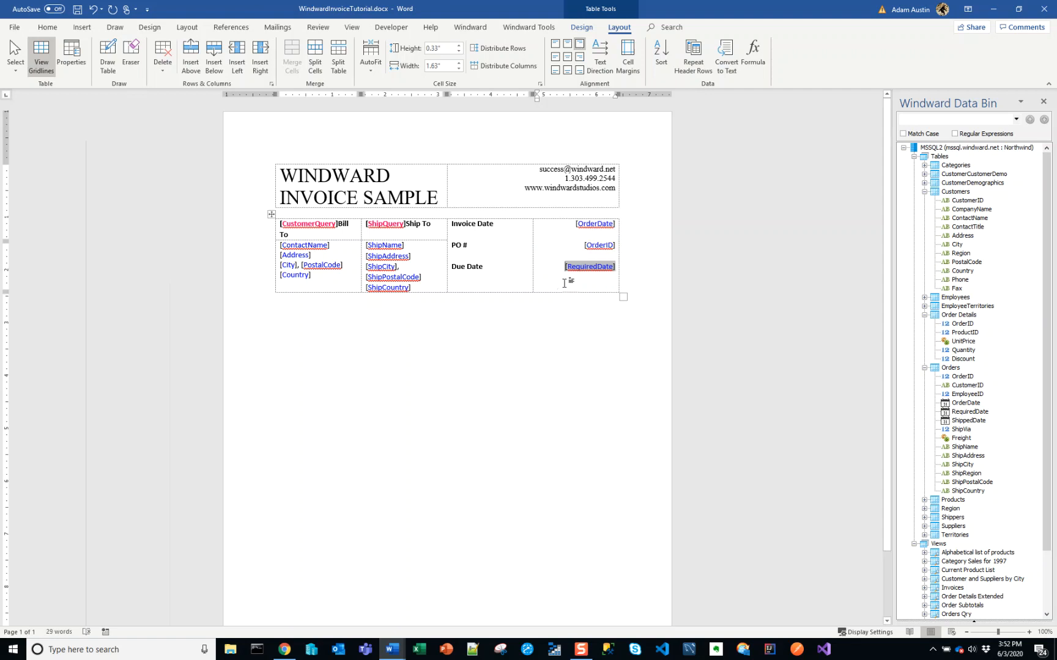
# Select the OrderDate tag beside Invoice Date and check the schema properties of the Orders table's OrderDate column in the Data Bin
pyautogui.click(597, 223)
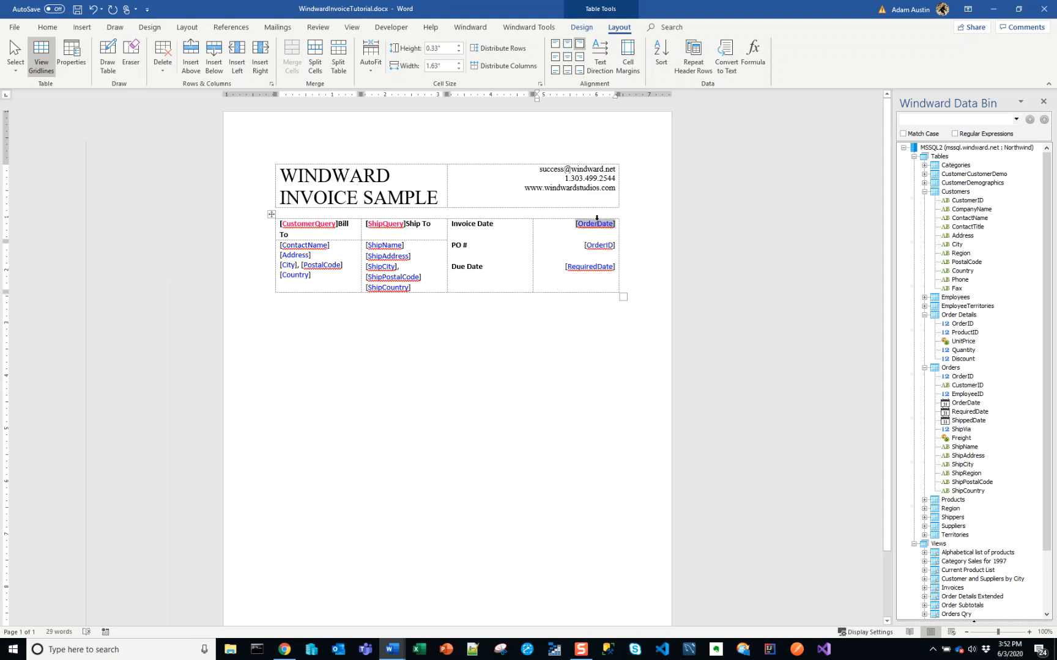
pyautogui.click(470, 26)
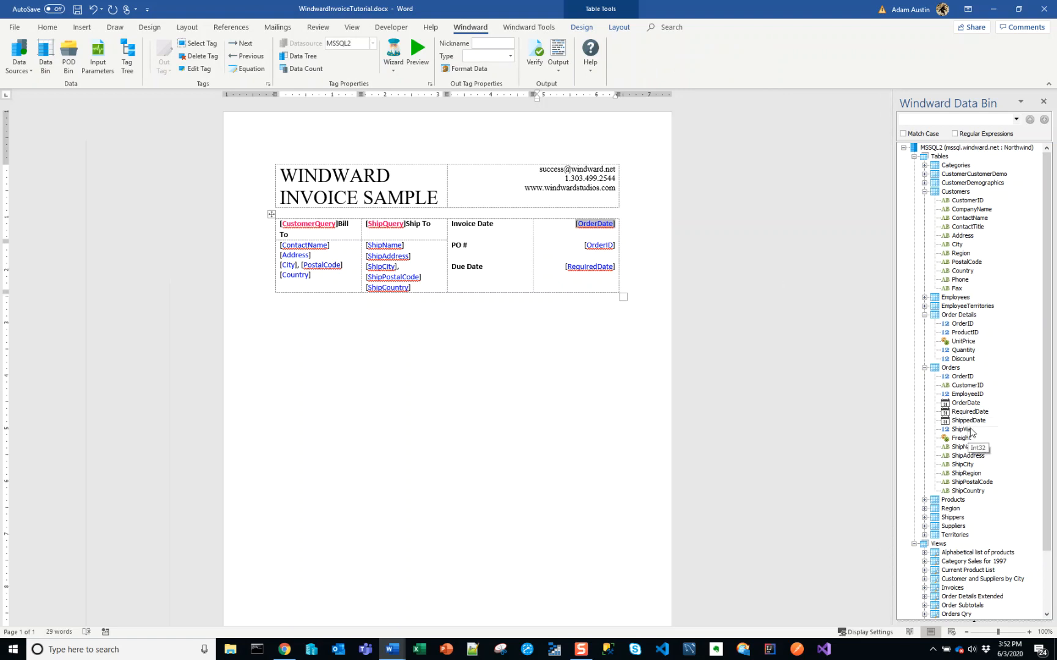
pyautogui.rightClick(958, 404)
pyautogui.click(978, 437)
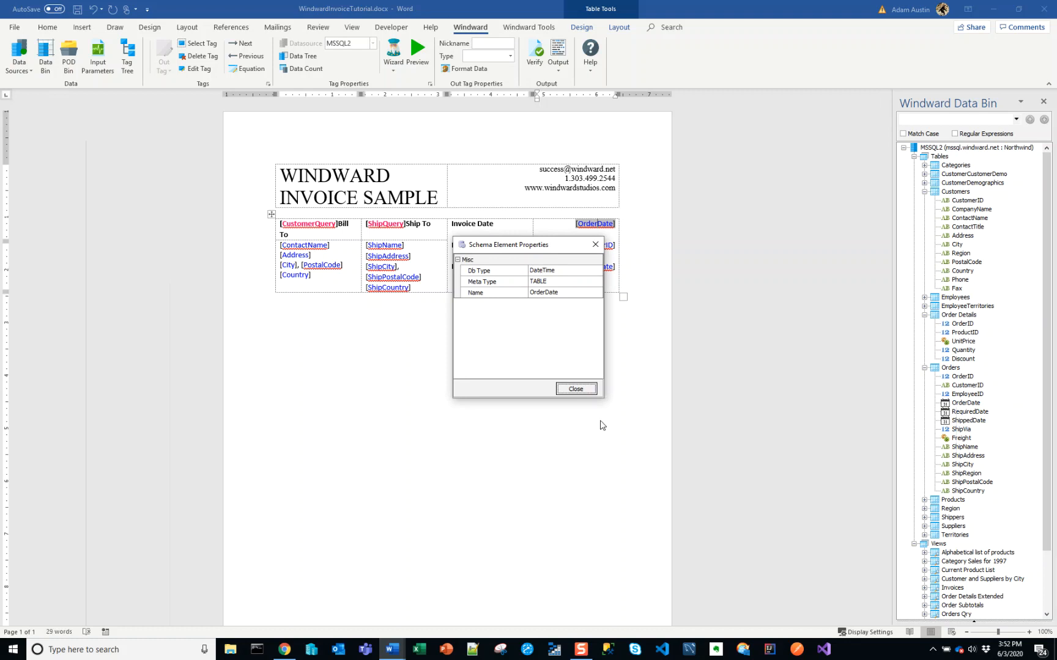
pyautogui.click(578, 389)
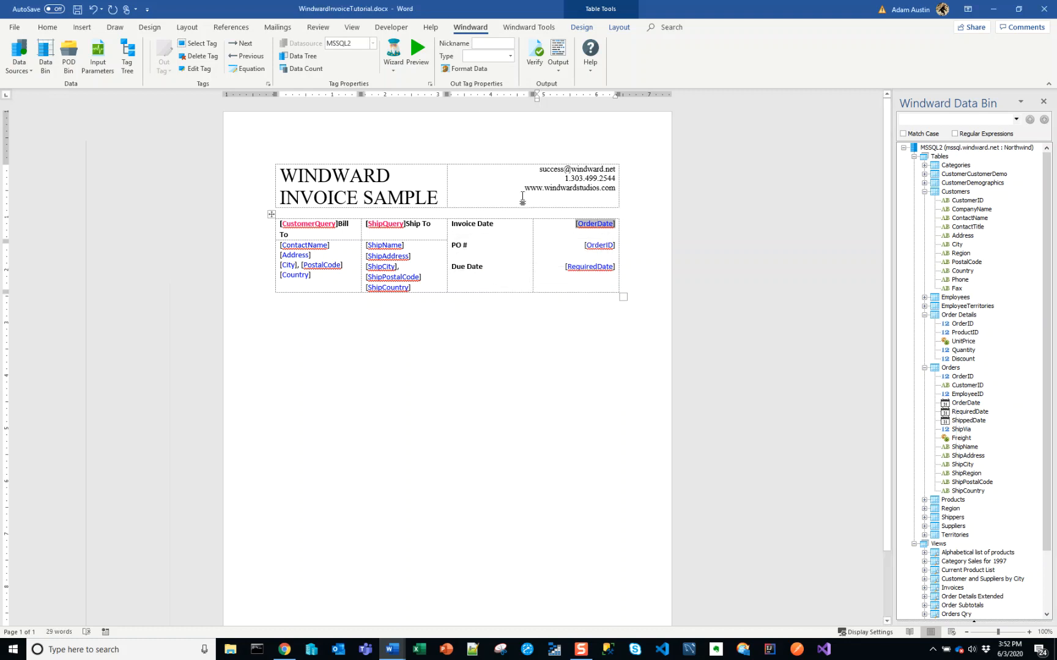
# Set the OrderDate tag's type to DATE and preview its value
pyautogui.click(510, 56)
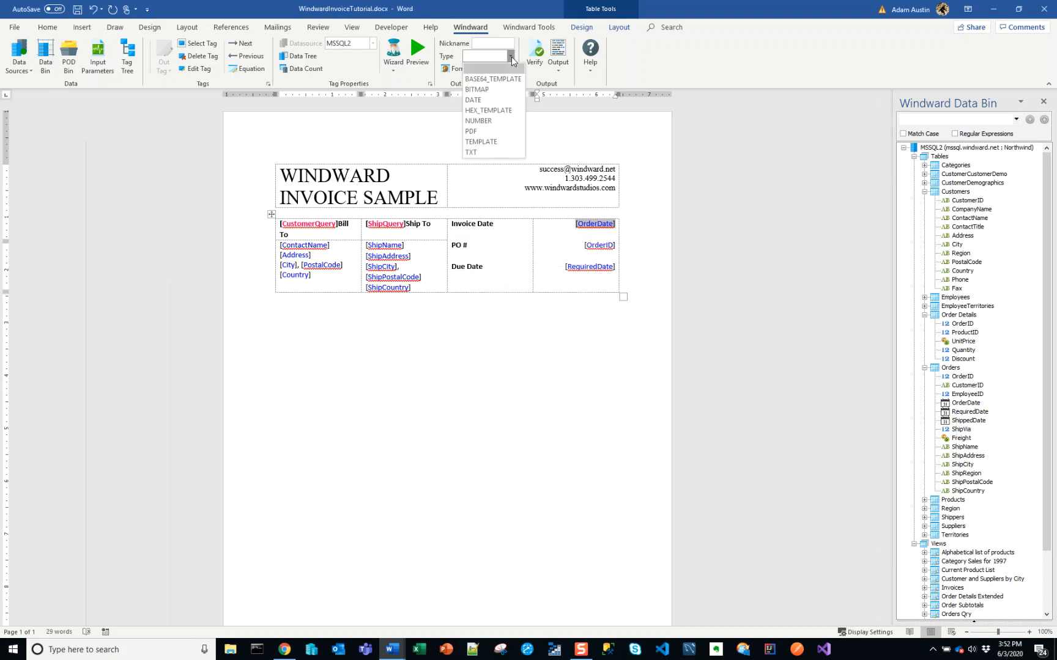
pyautogui.click(501, 99)
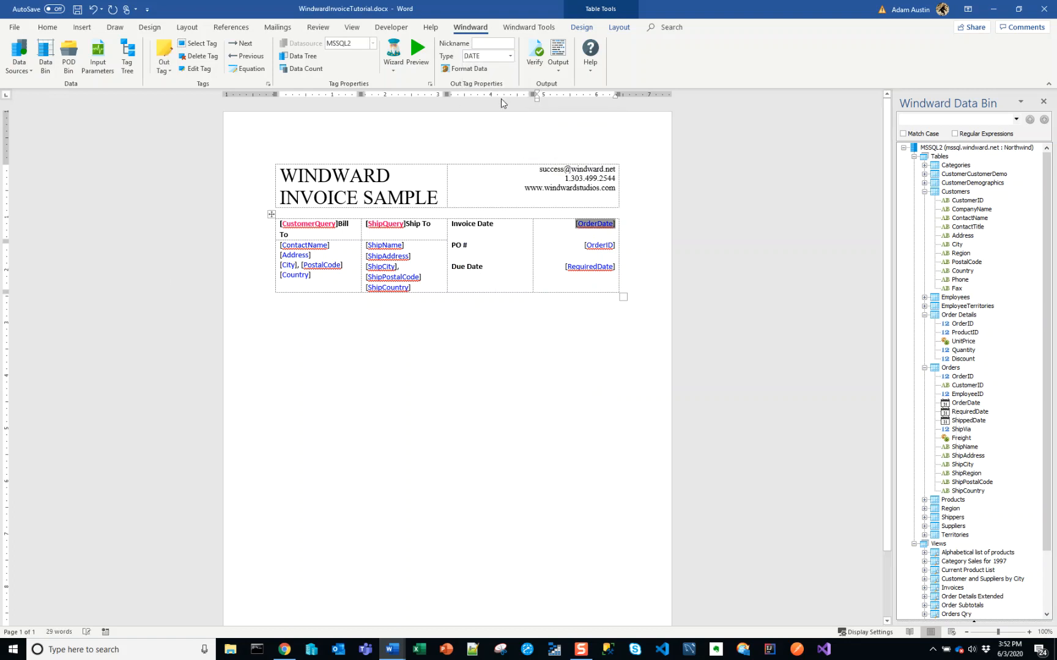
pyautogui.click(418, 54)
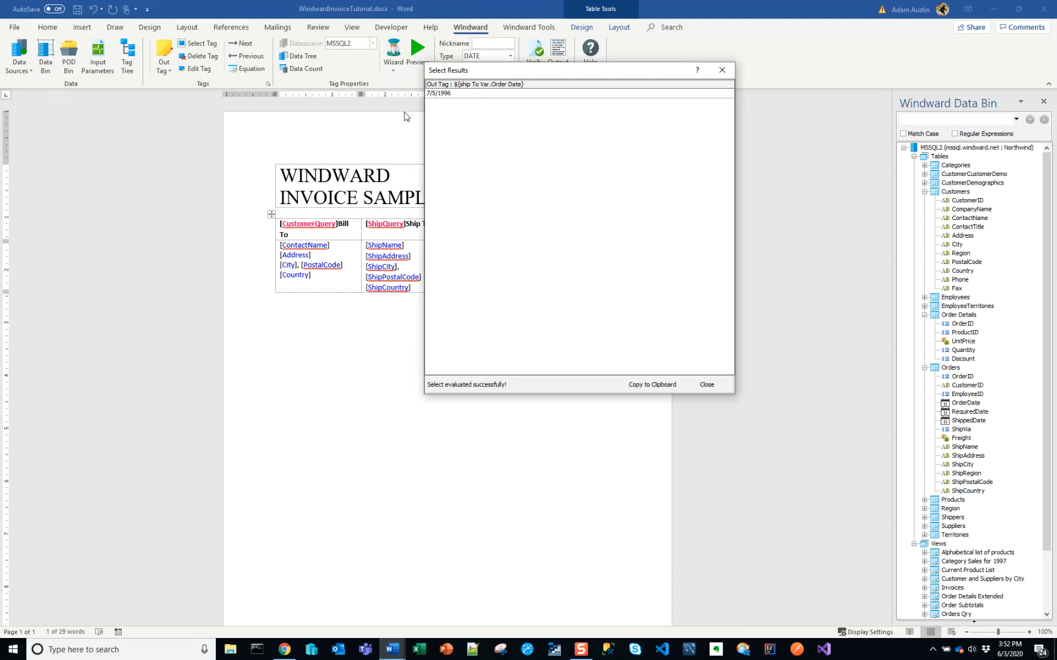
pyautogui.click(706, 385)
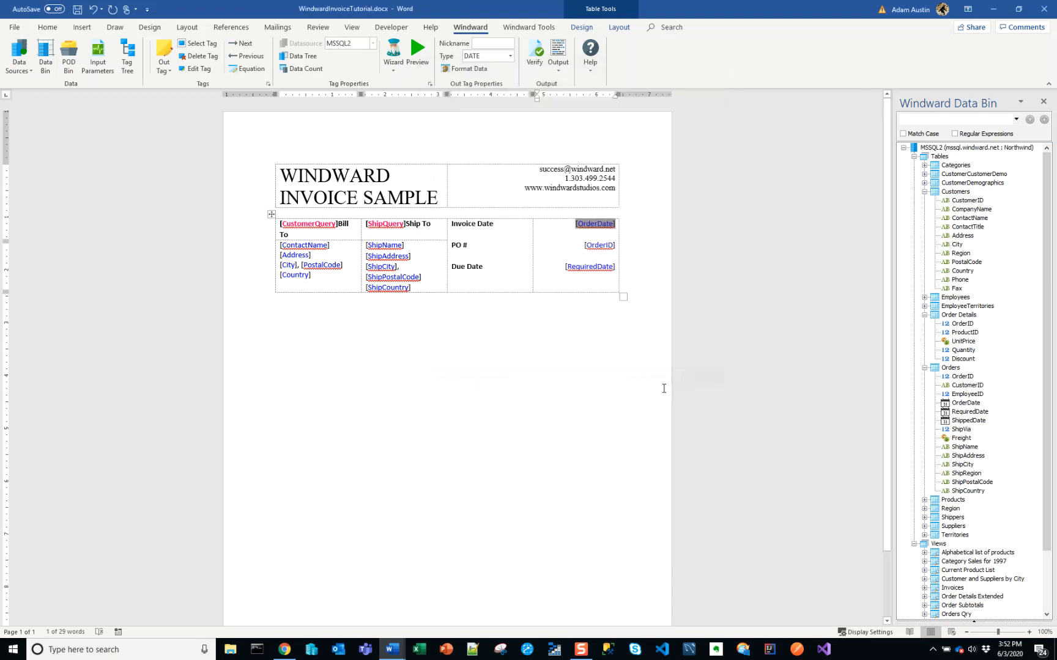
# Set the RequiredDate tag's type to DATE and preview its value
pyautogui.click(590, 269)
pyautogui.click(510, 55)
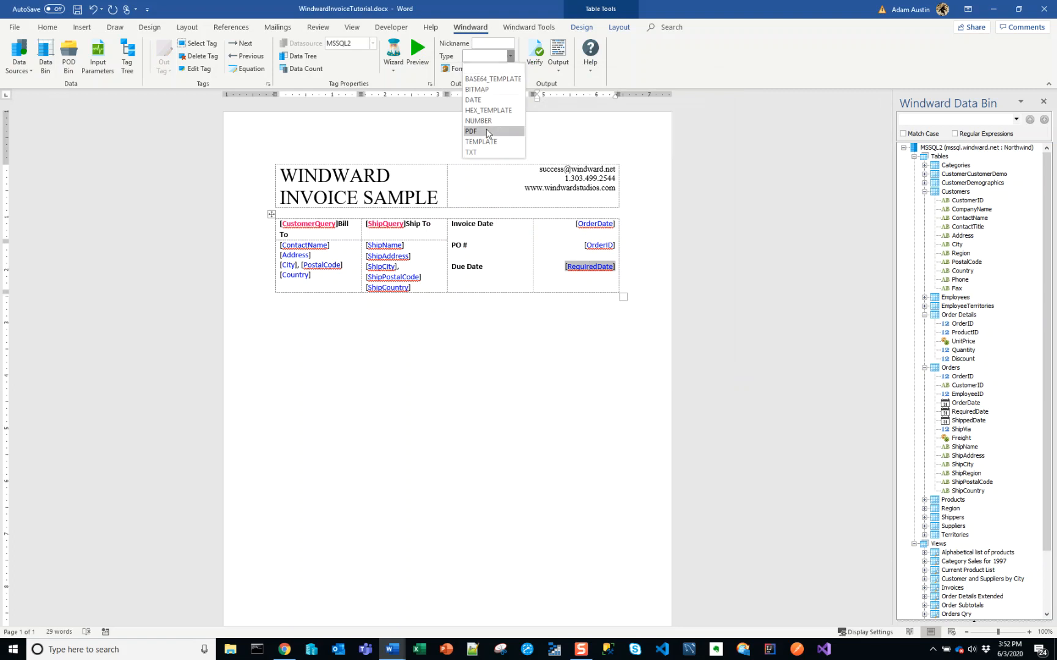
pyautogui.click(490, 99)
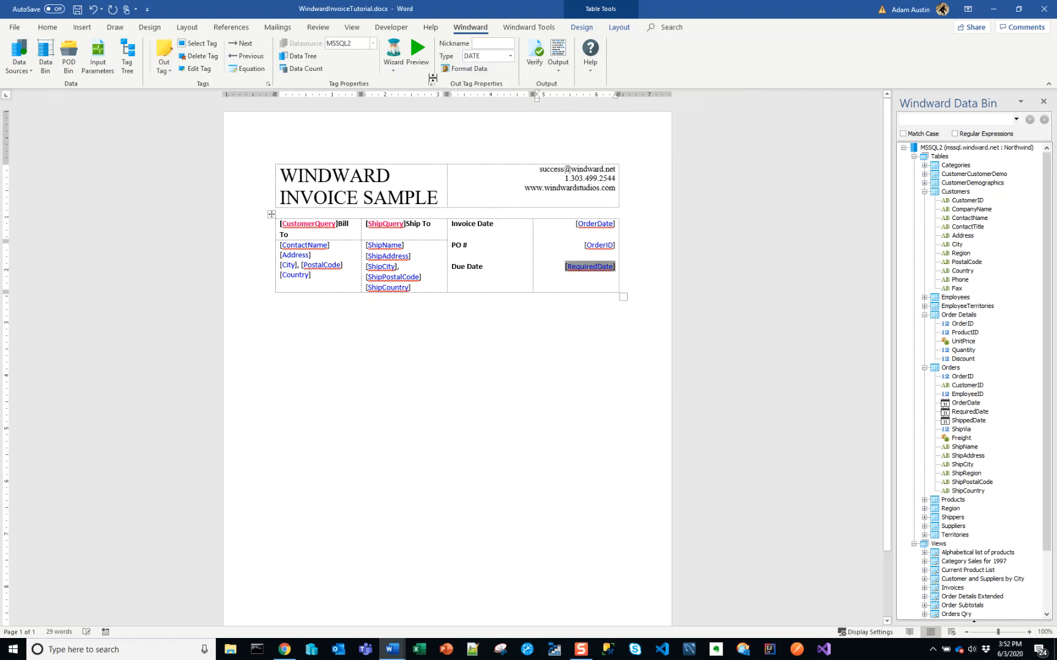
pyautogui.click(417, 51)
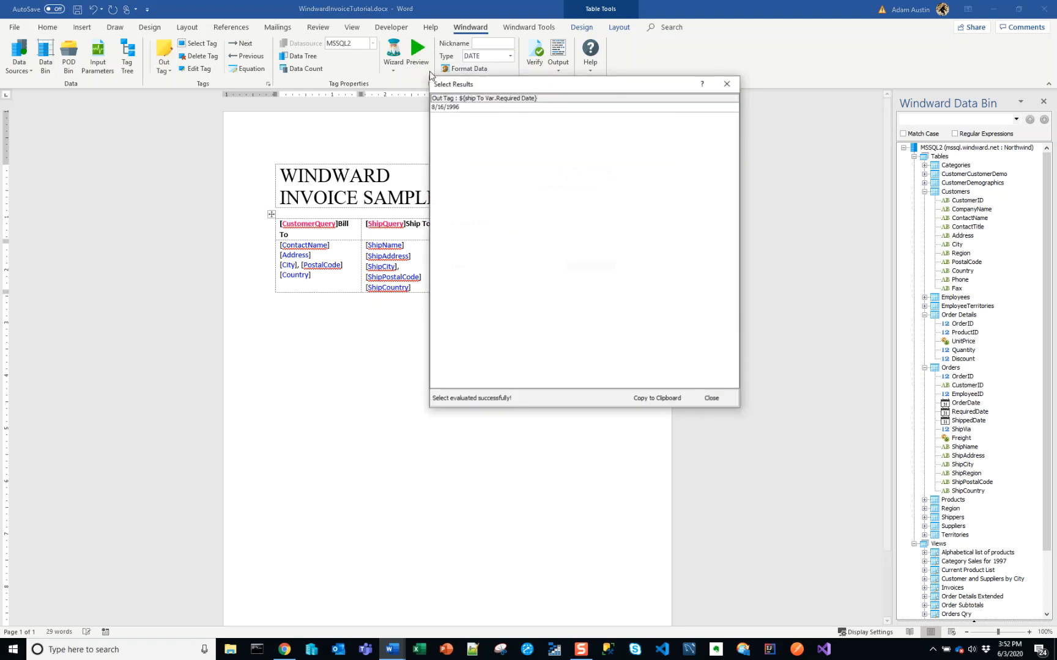
pyautogui.click(710, 398)
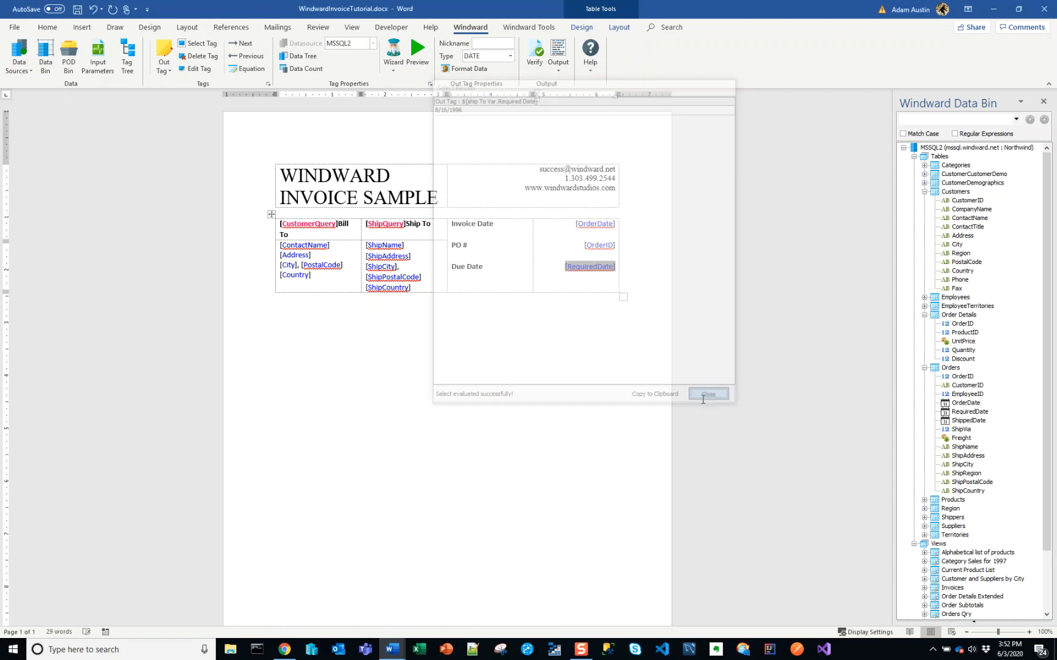
# Examine the date formats offered for the OrderDate tag's format property in the tag editor, cancel the formatting and save the tag
pyautogui.doubleClick(589, 224)
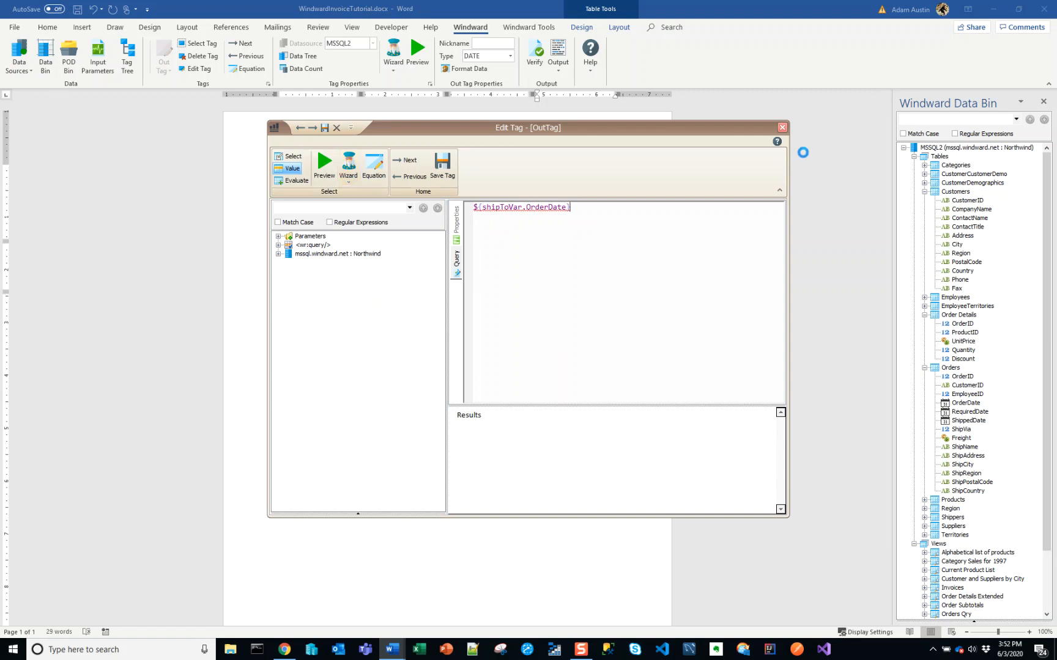
pyautogui.click(782, 128)
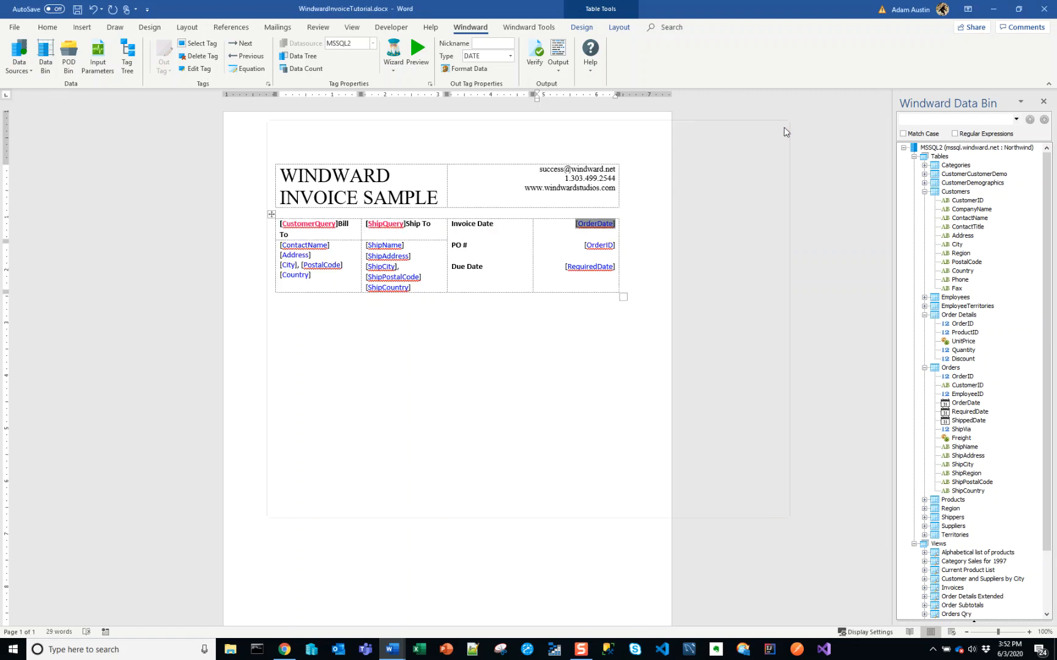
pyautogui.click(194, 68)
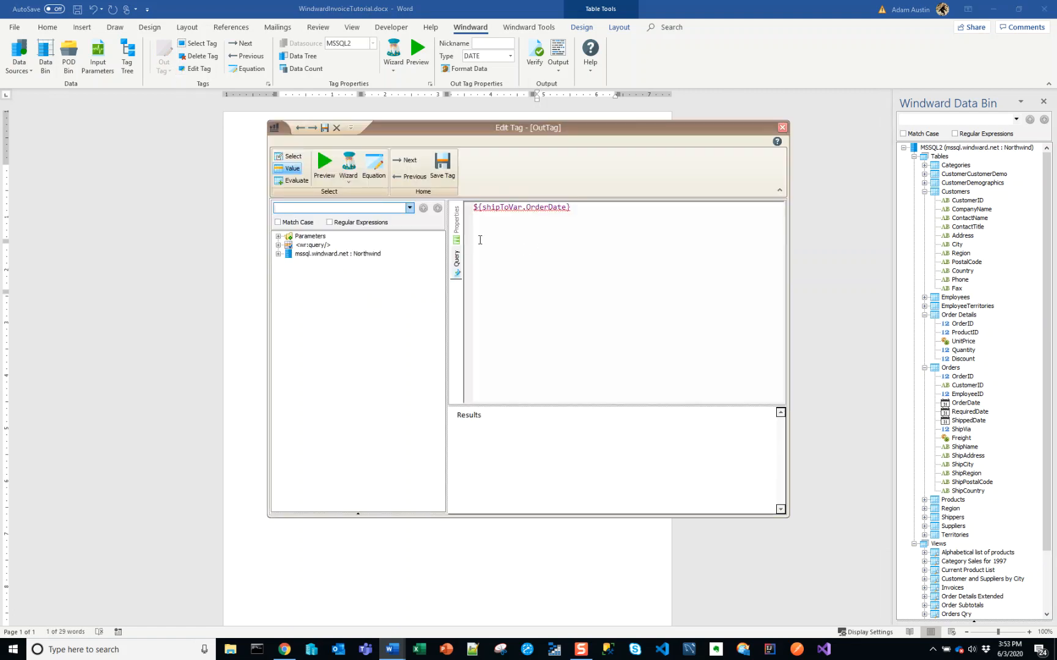
pyautogui.click(455, 238)
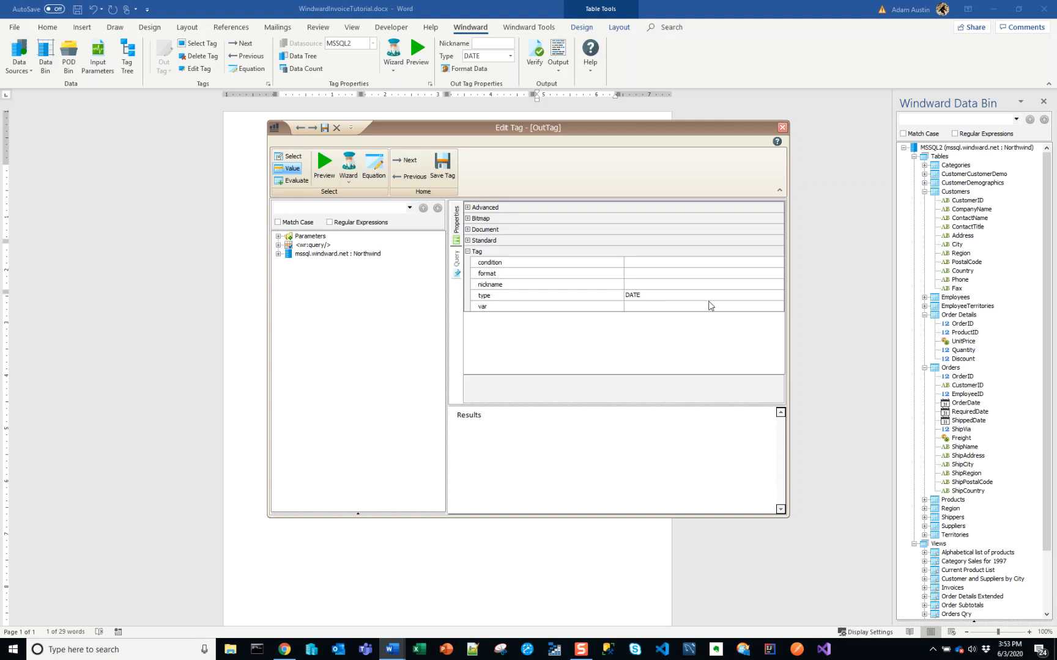
pyautogui.click(778, 275)
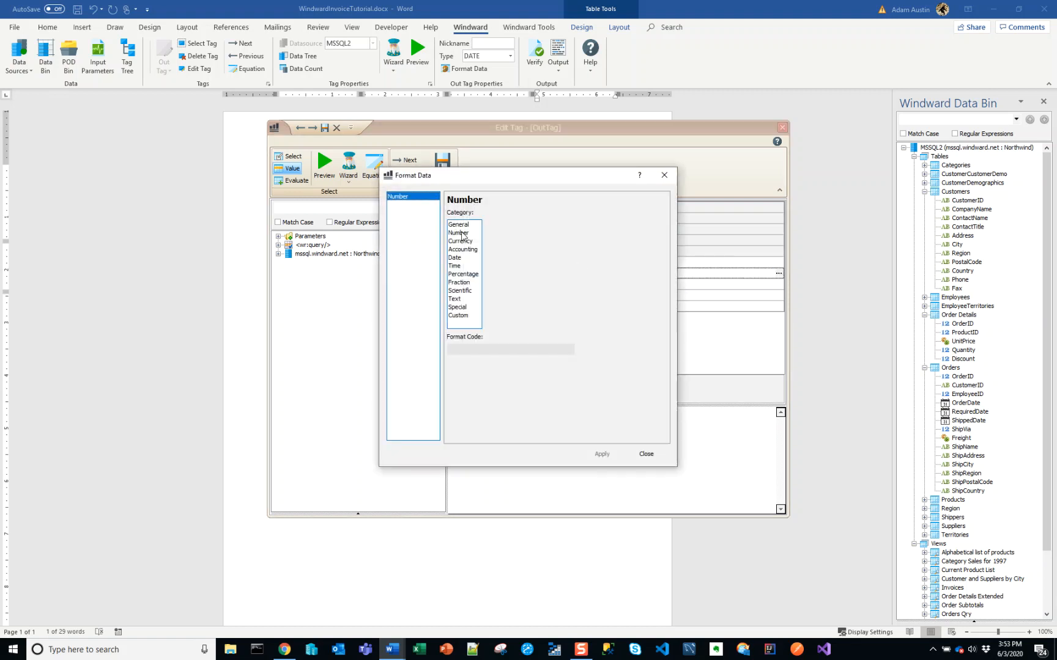
pyautogui.click(457, 258)
pyautogui.scroll(-2, 510, 261)
pyautogui.scroll(3, 510, 261)
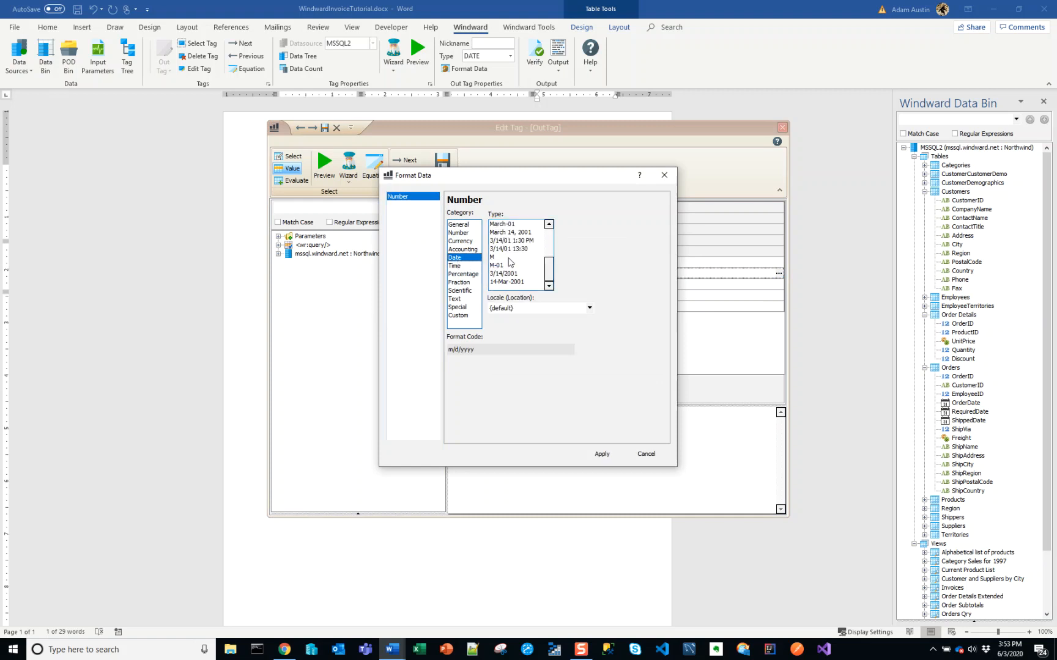
pyautogui.click(644, 454)
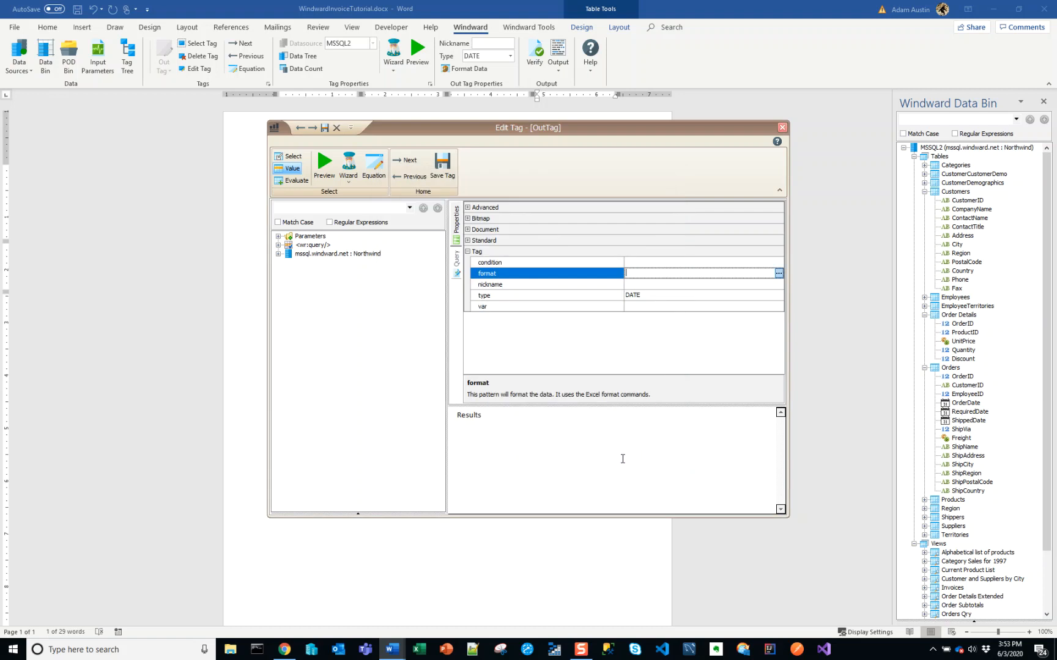
pyautogui.click(440, 169)
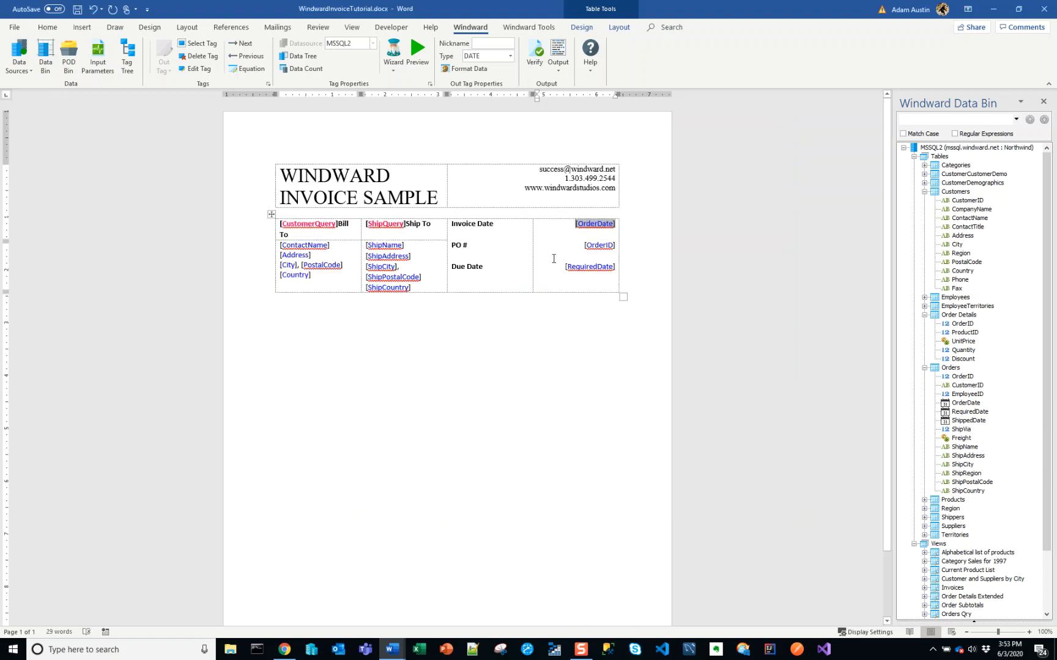
pyautogui.click(601, 247)
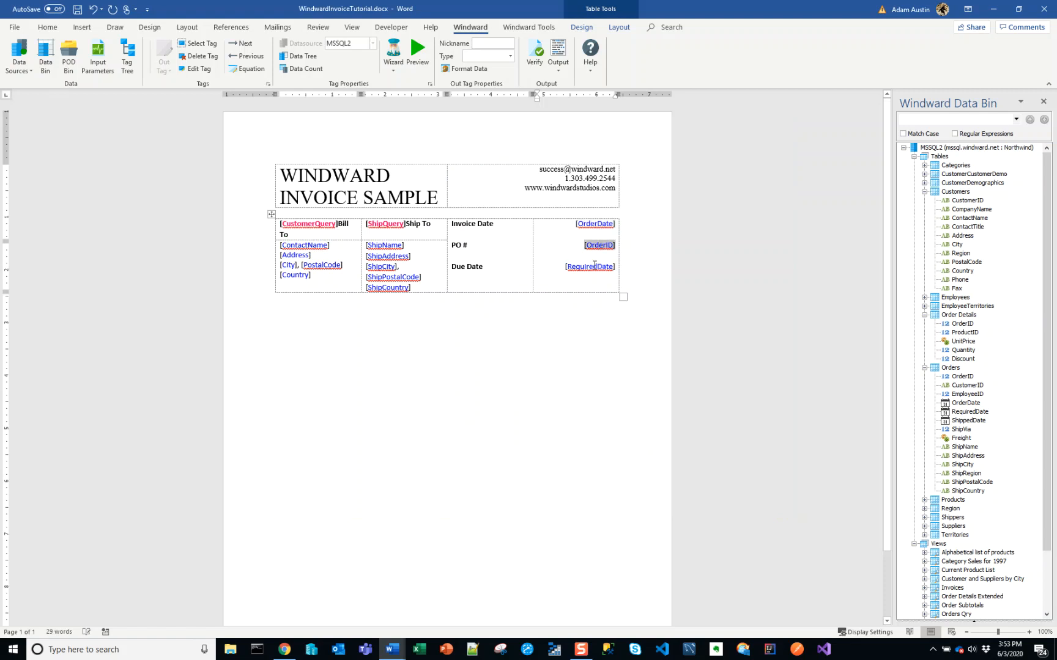
pyautogui.click(594, 266)
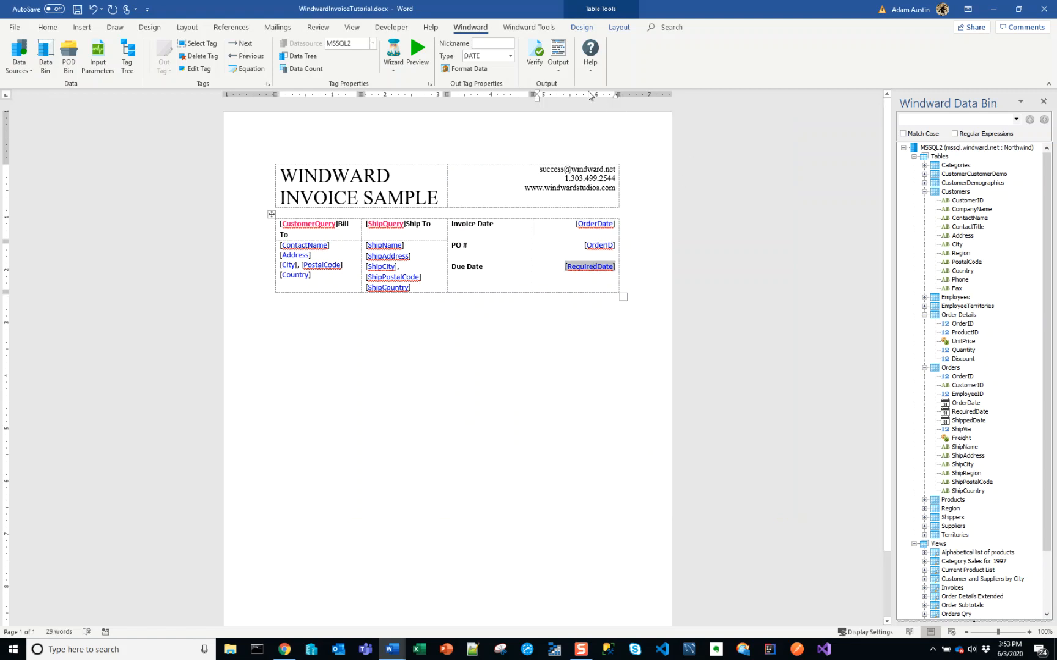
# Generate a DOCX output of the invoice template, keeping the preset orderIDInputParameter value
pyautogui.click(565, 71)
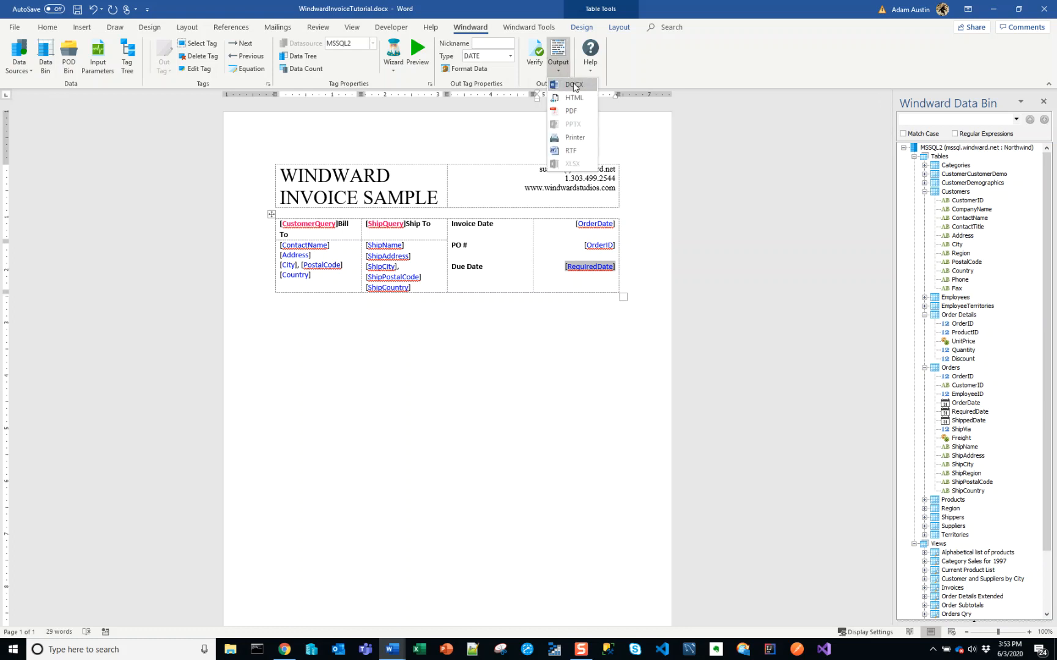
pyautogui.click(572, 84)
pyautogui.click(565, 368)
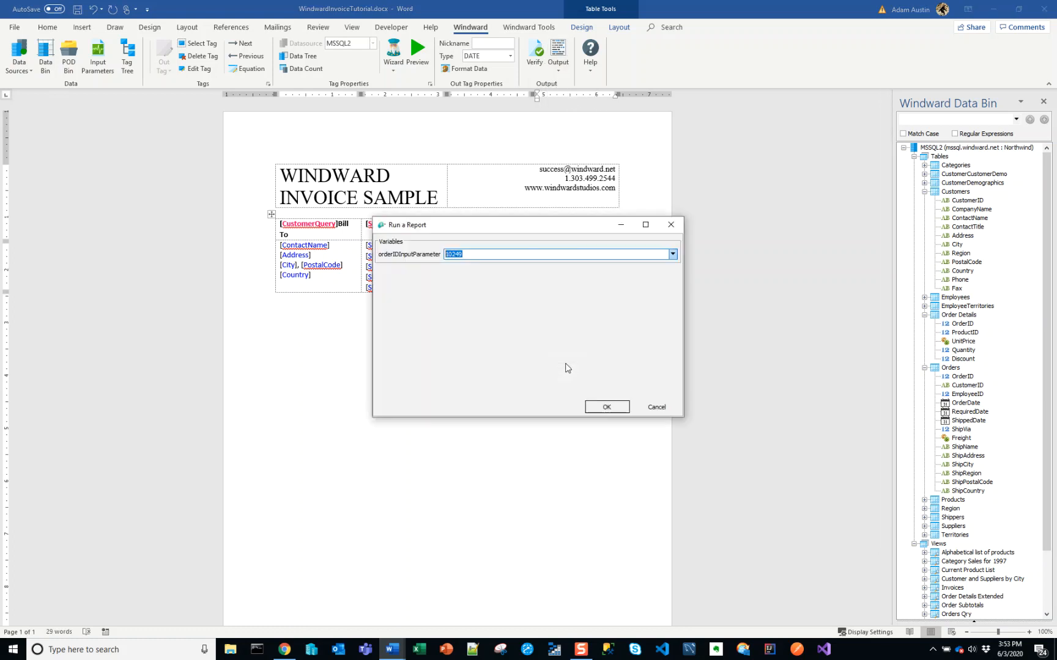
pyautogui.click(605, 405)
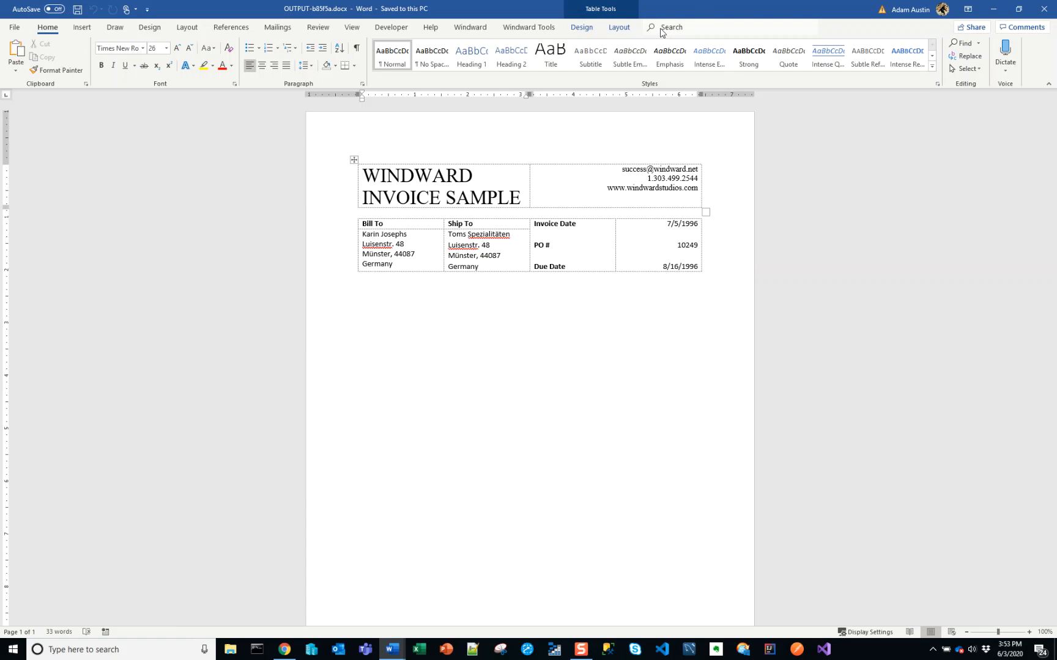
# Find the View Table Gridlines command through search and hide the table gridlines in the generated invoice
pyautogui.click(768, 28)
pyautogui.write('view ta')
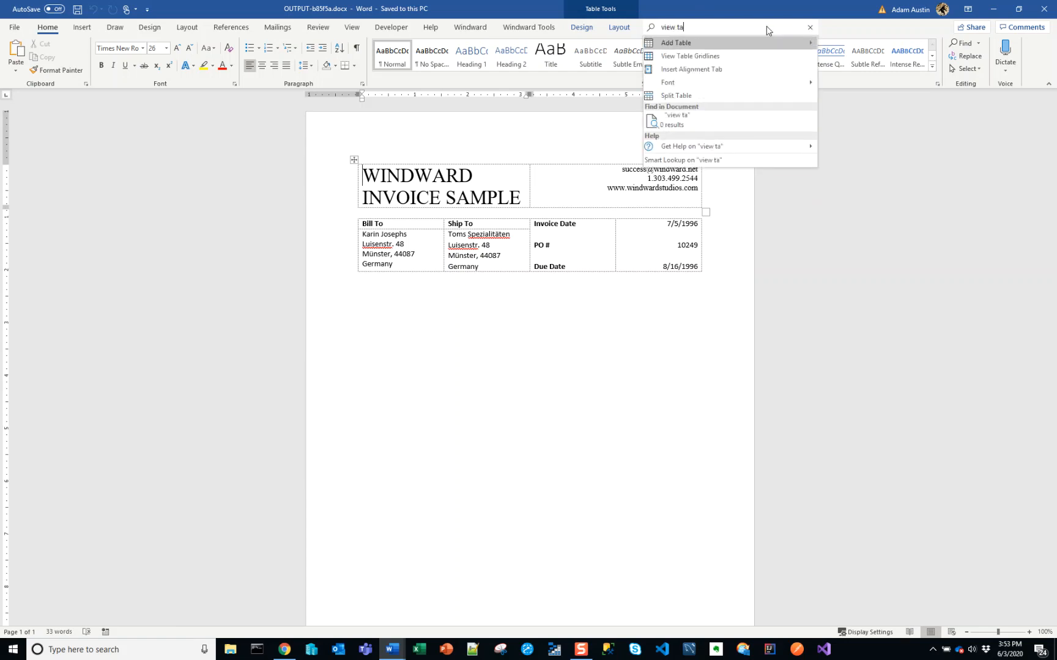
pyautogui.click(724, 58)
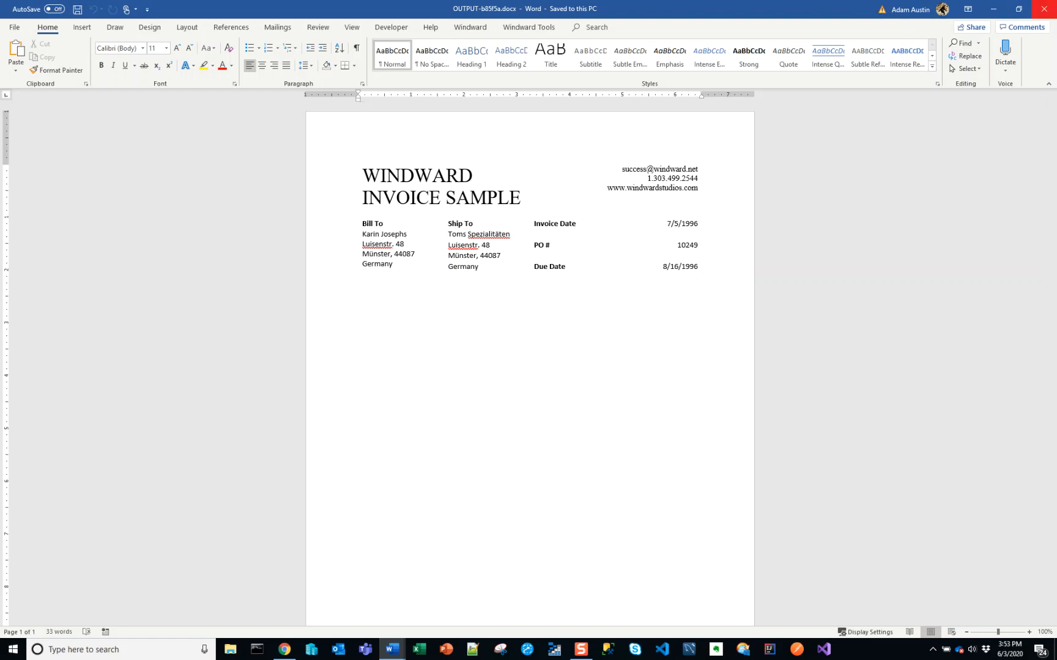
# Close the generated invoice and switch to the finished sample invoice output document, maximized, for comparison
pyautogui.click(1042, 9)
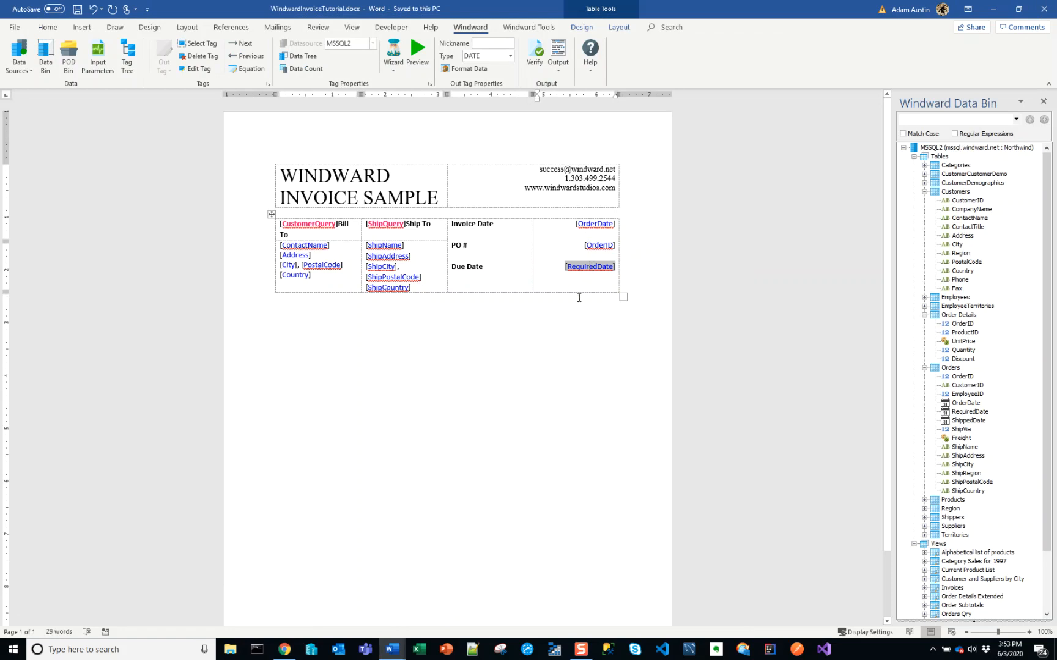
pyautogui.hotkey('alt', 'Tab')
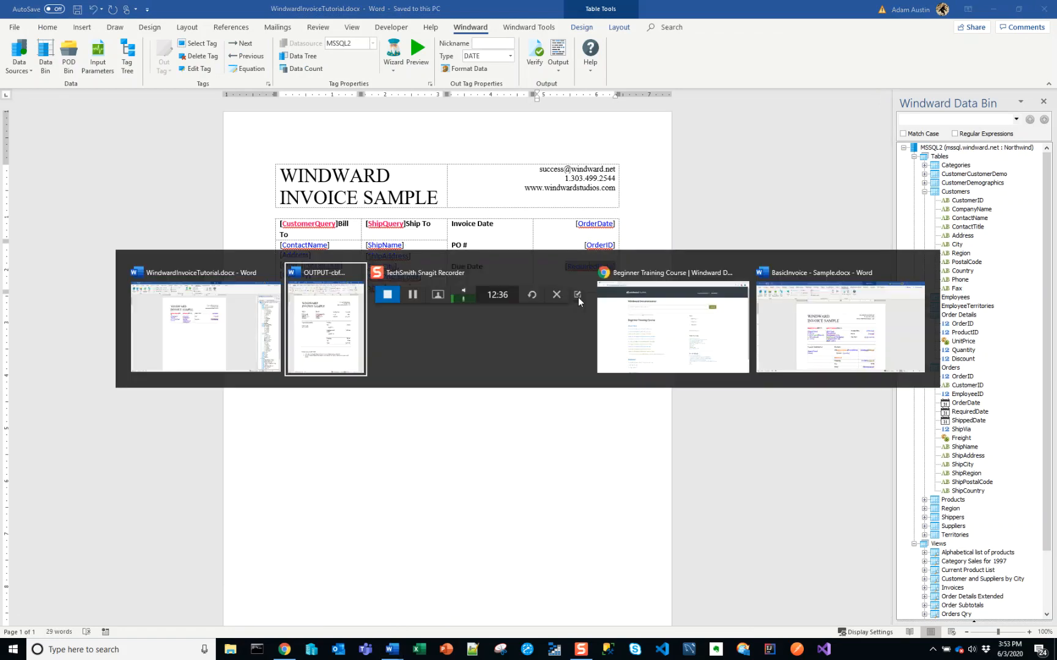
pyautogui.press('super+Up')
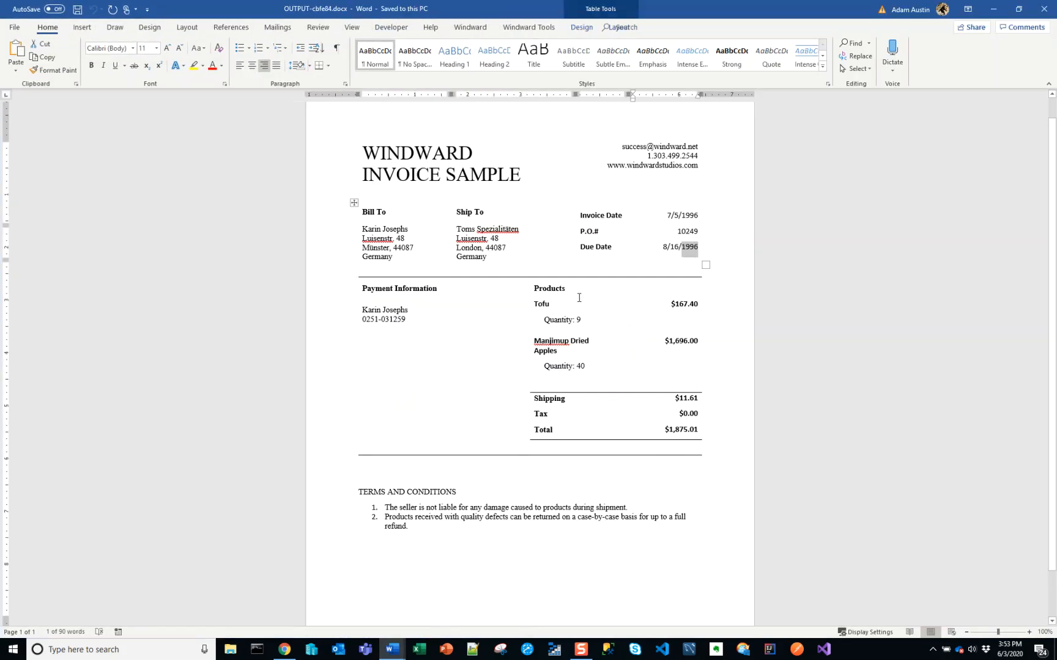